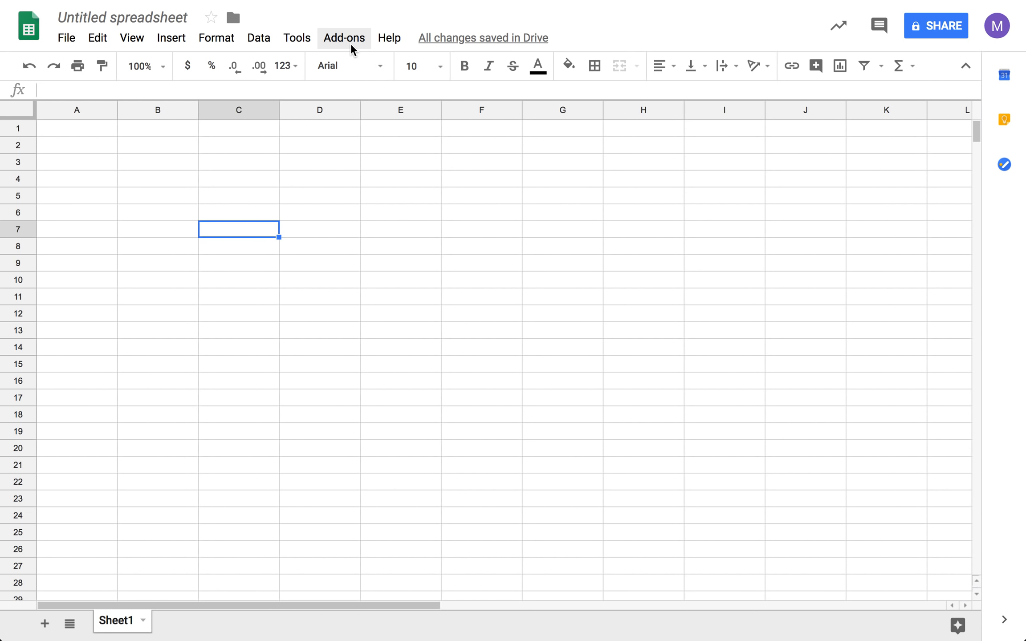
Rename the untitled spreadsheet as "Google Sheet Practice"
mouse_move(174, 2)
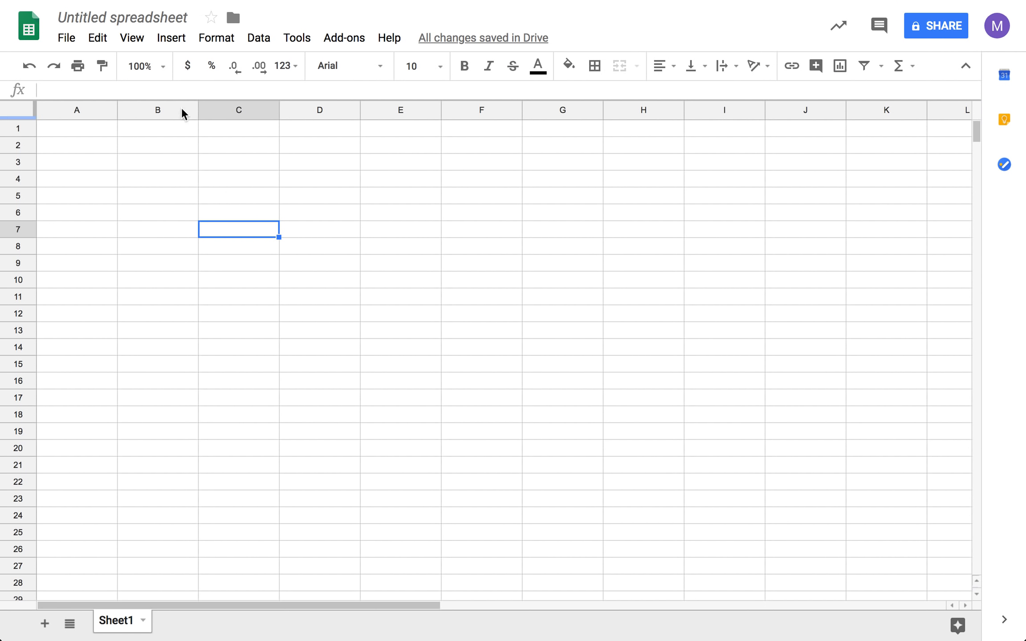
left_click(149, 18)
type("Google Sheet INtro")
key("BackSpace")
key("BackSpace")
key("BackSpace")
key("BackSpace")
key("BackSpace")
type("Practice")
key("Return")
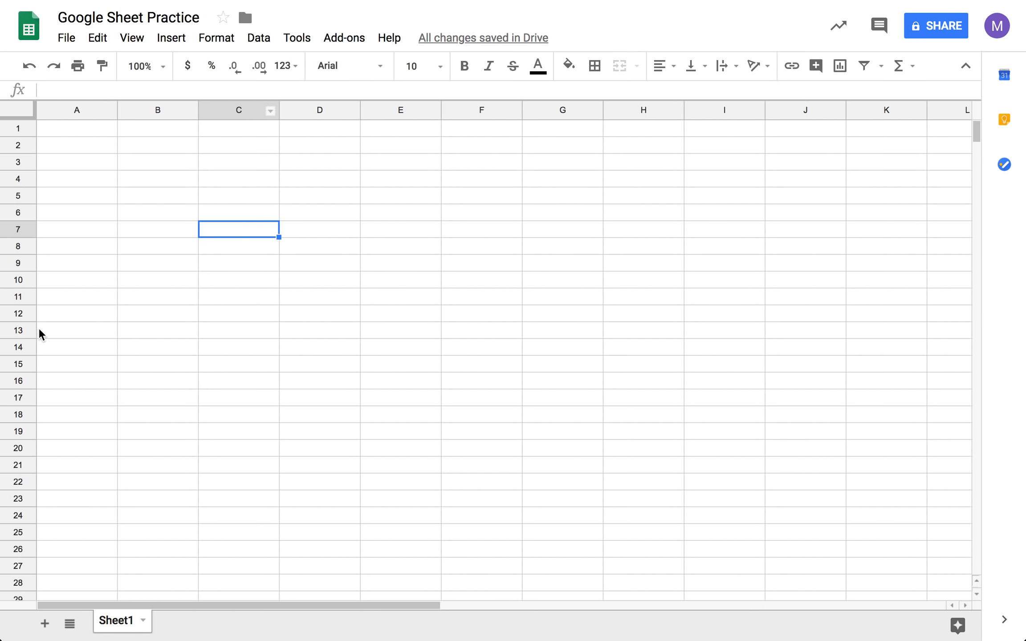
left_click(101, 127)
key("Down")
key("Down")
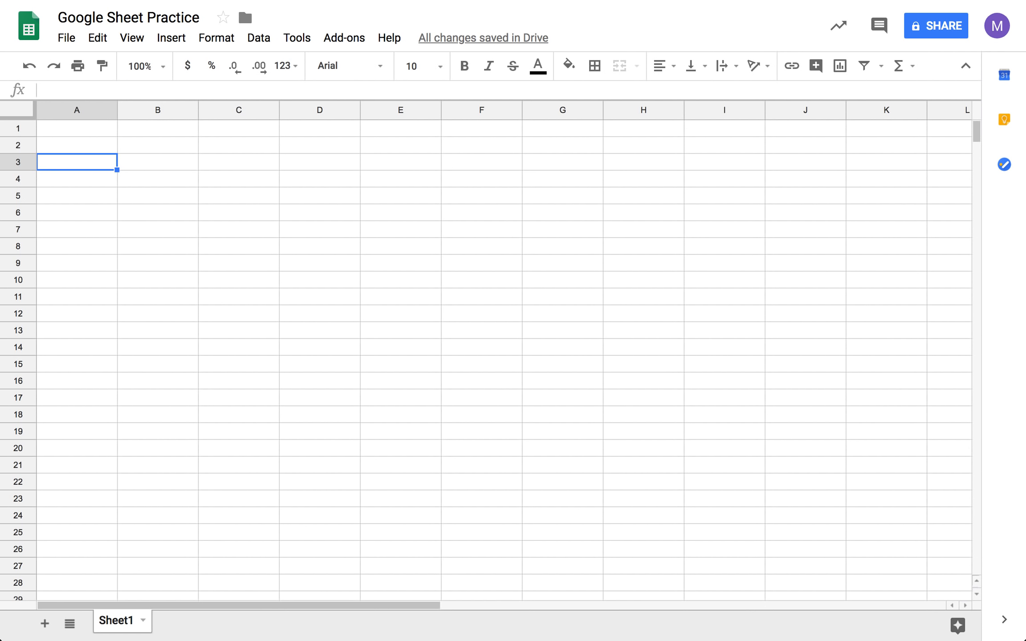
key("Down")
key("Right")
key("Right")
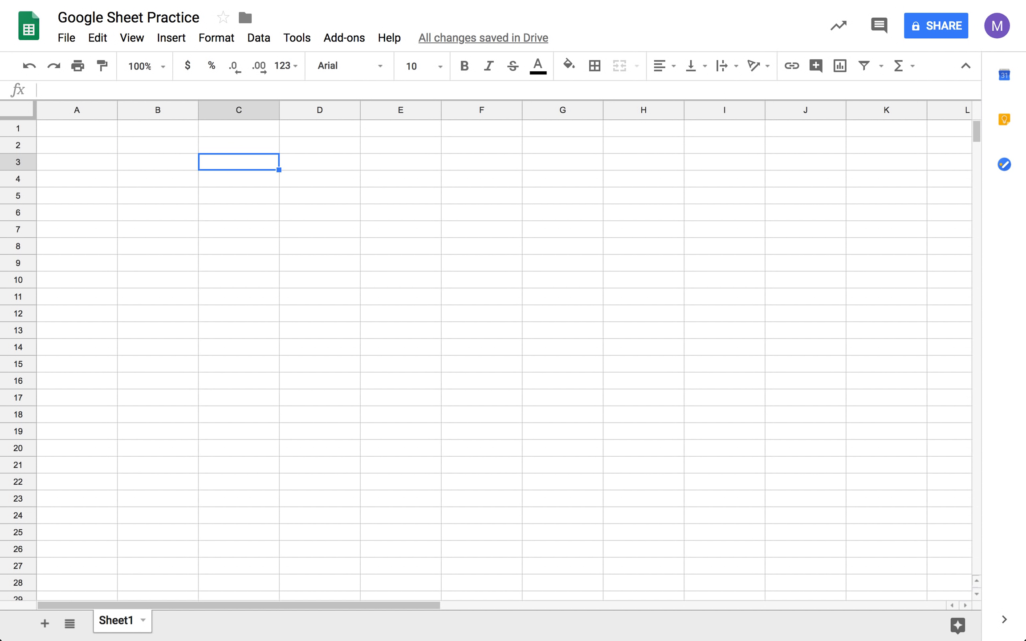
key("Down")
key("Down")
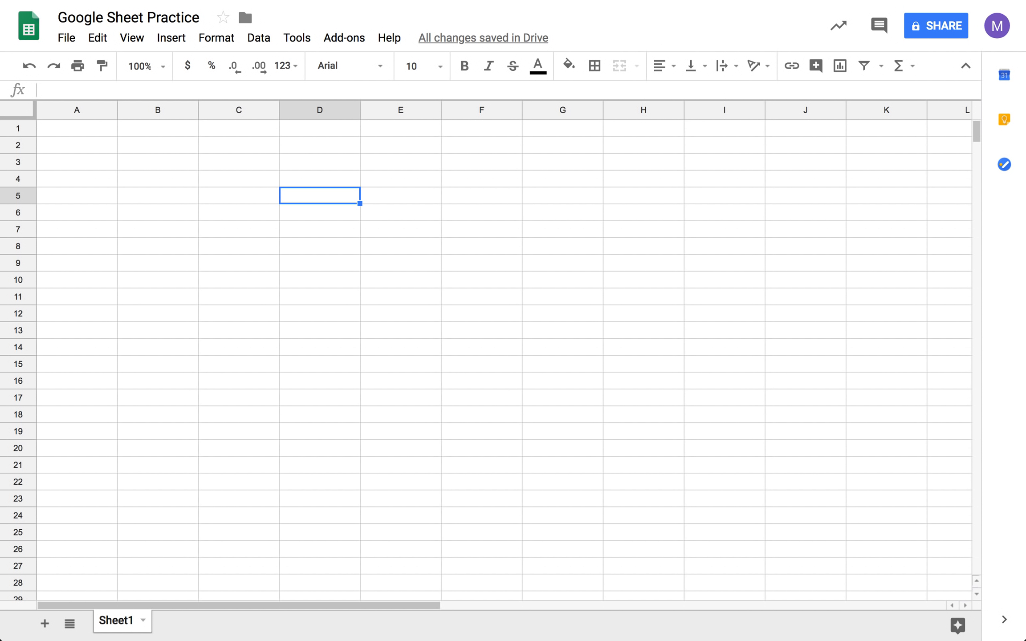
key("Left")
key("Left")
key("Up")
key("Up")
key("Up")
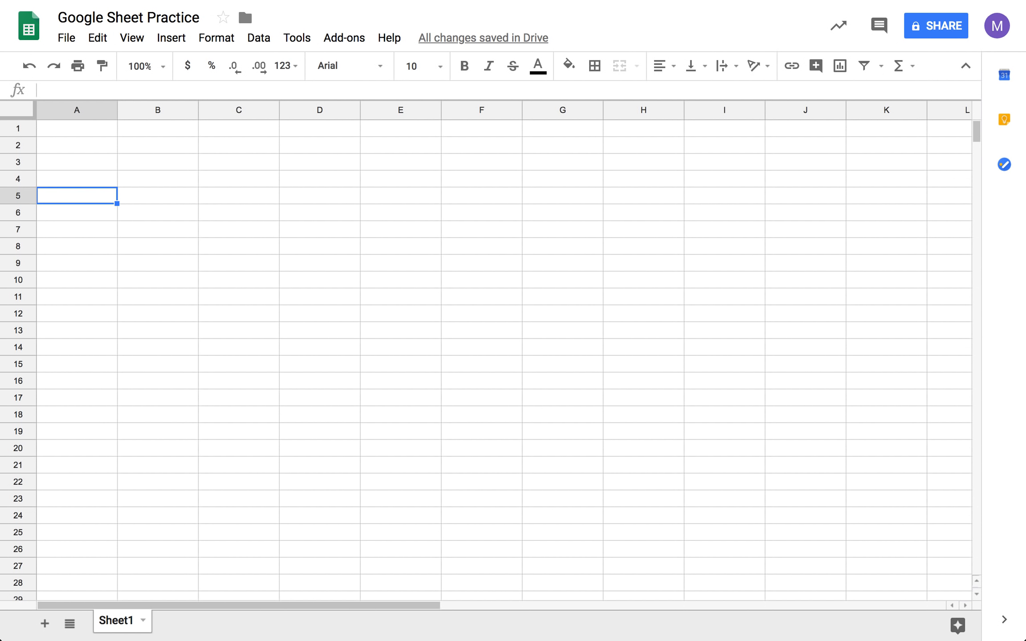
key("Up")
key("Up")
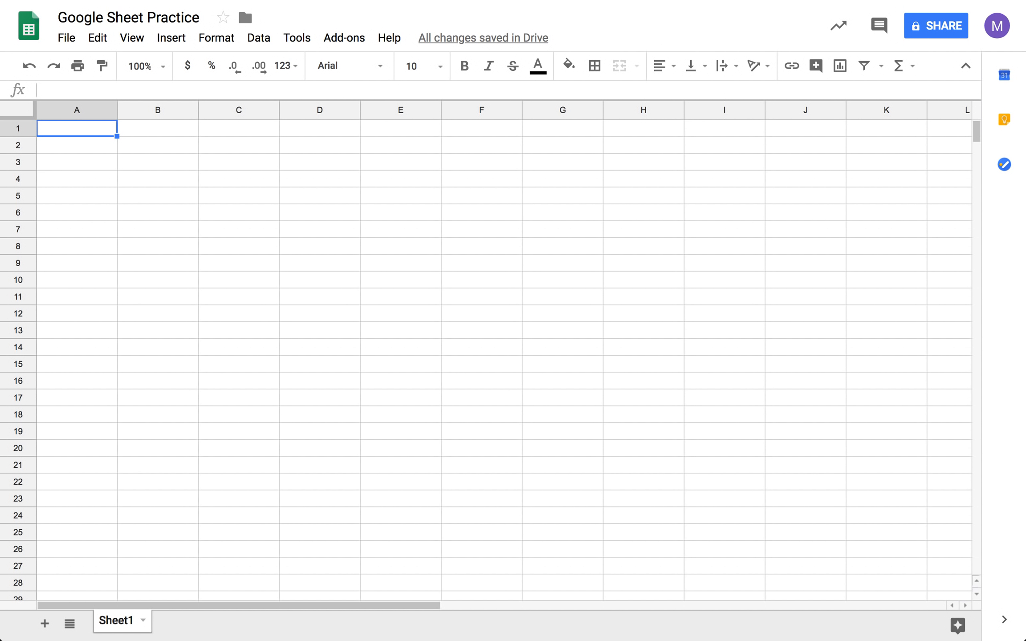
key("Right")
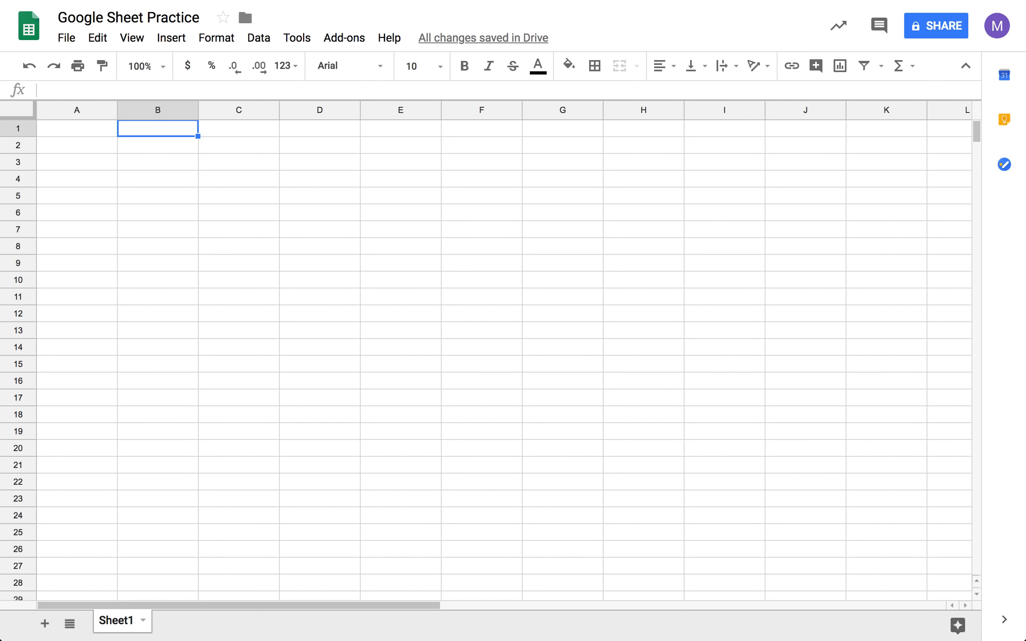
key("Right")
key("Right")
key("Right")
key("Right")
key("Right")
key("Down")
key("Down")
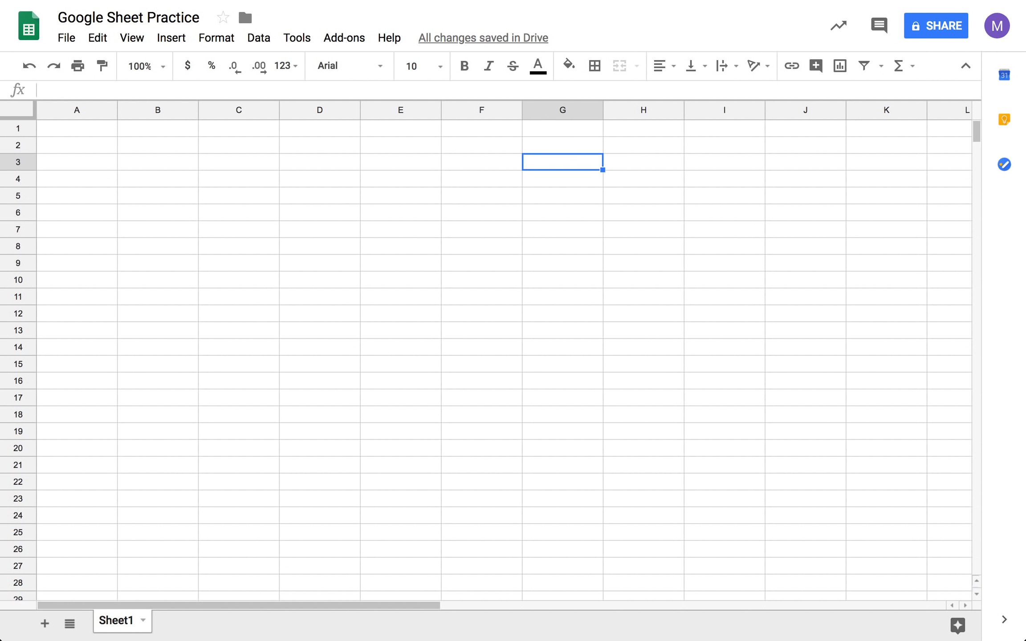
key("Down")
key("Down")
key("Left")
key("Left")
key("Left")
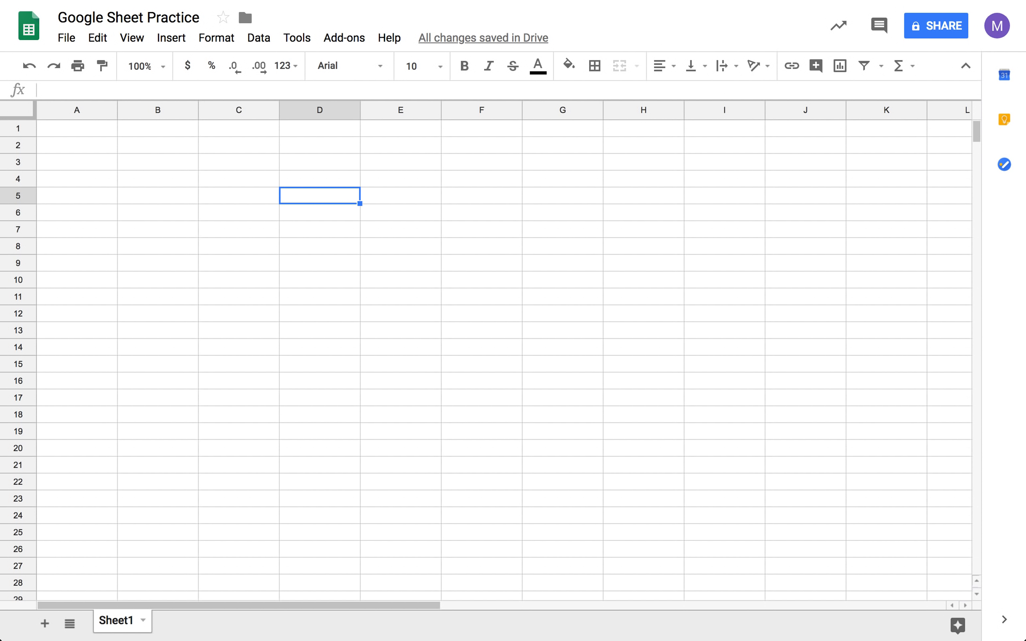
key("Left")
key("Left")
key("Left")
key("Down")
key("Down")
key("Down")
key("Down")
key("Down")
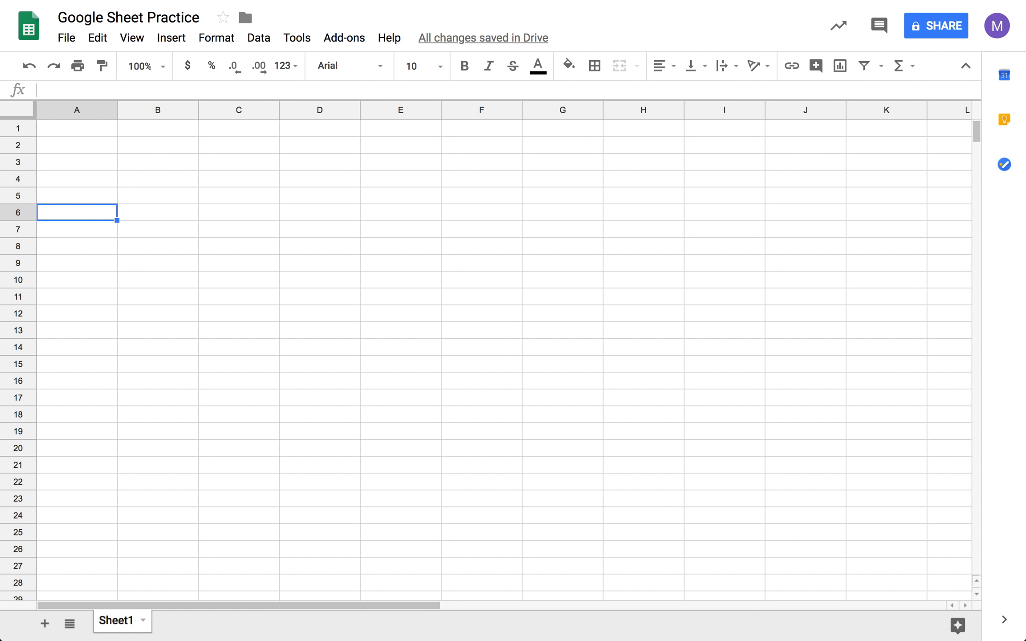
key("Right")
key("Right")
key("Right")
key("Right")
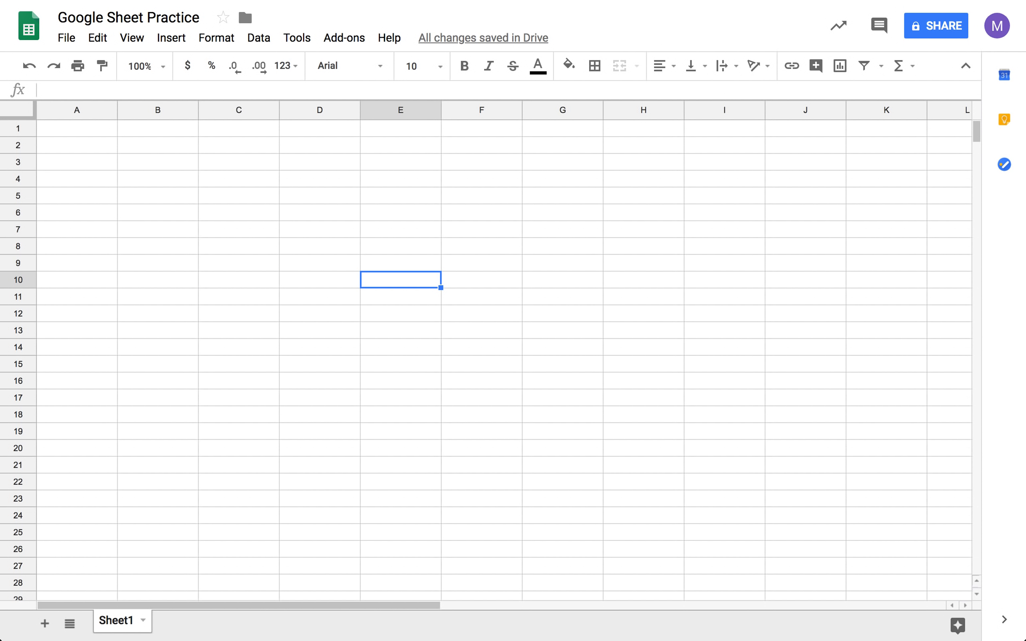
Try the formula =2+2 in cell A2, and clear the cell again
left_click(91, 150)
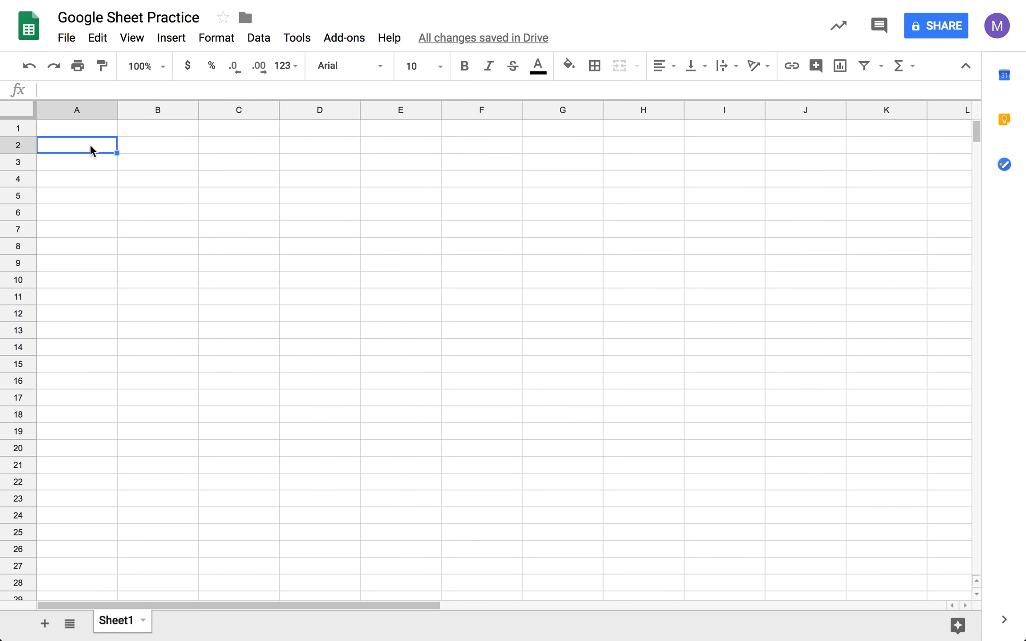
type("=2+2")
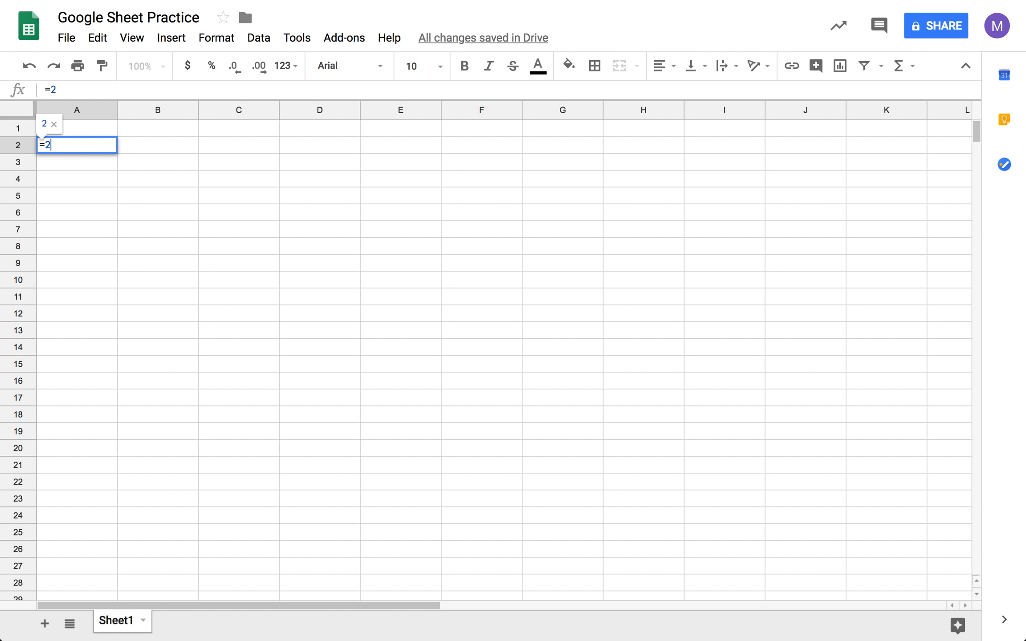
key("Tab")
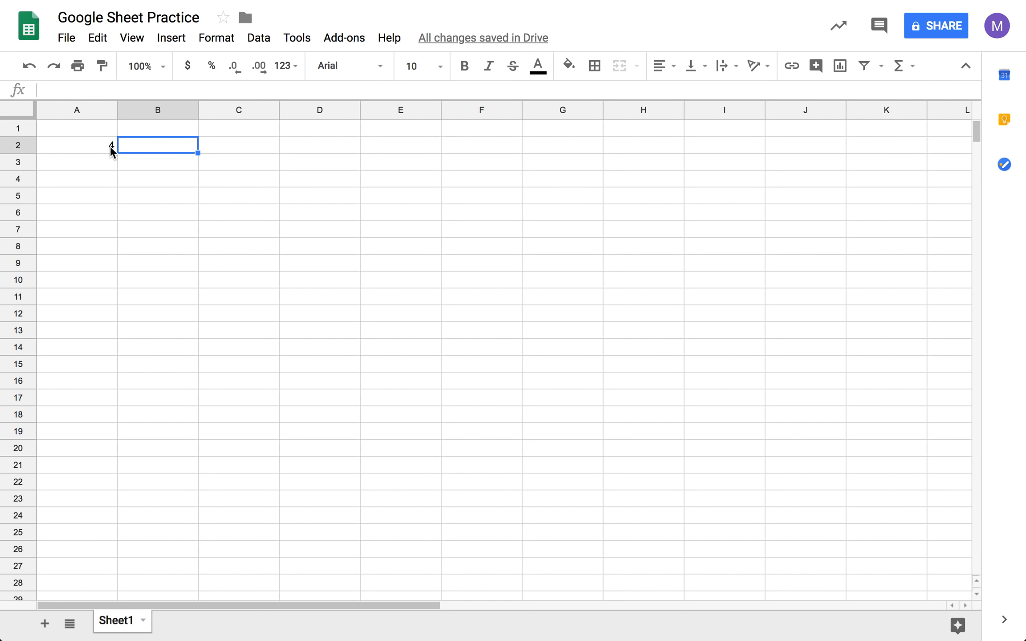
left_click(110, 146)
key("Delete")
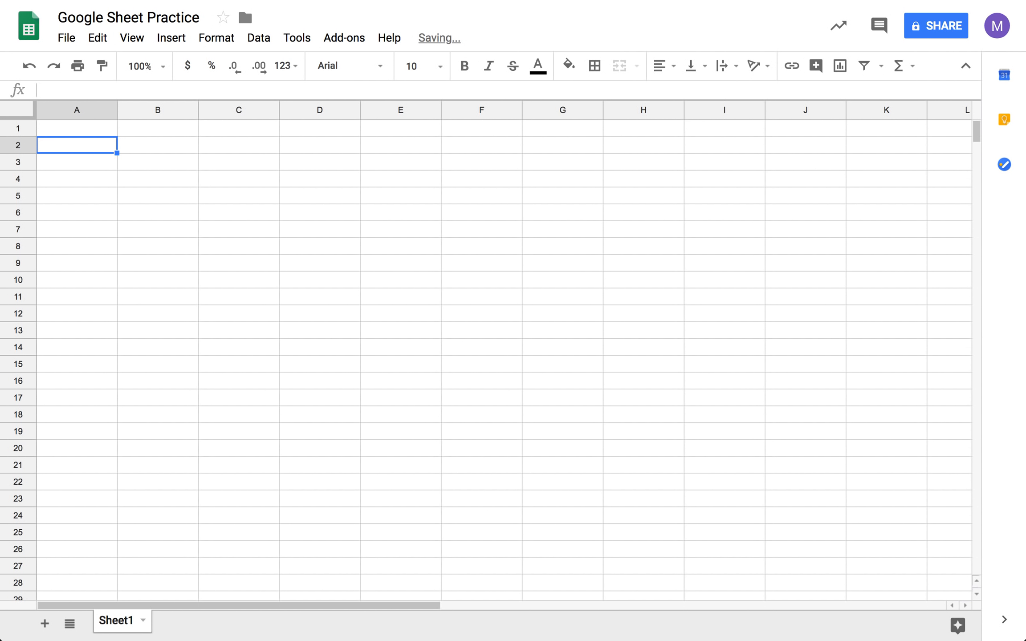
left_click(132, 130)
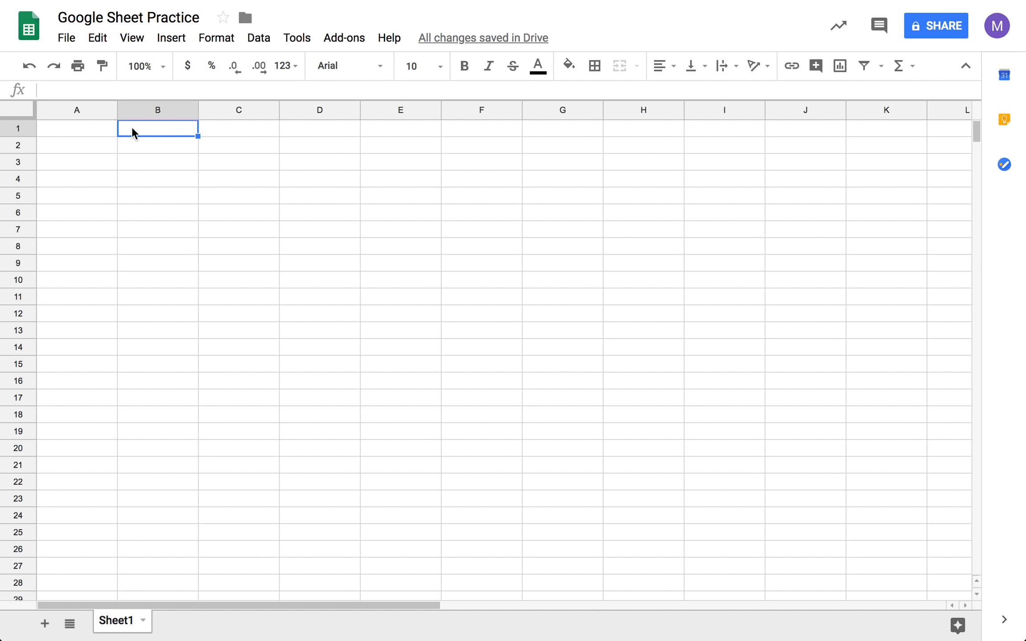
left_click(86, 126)
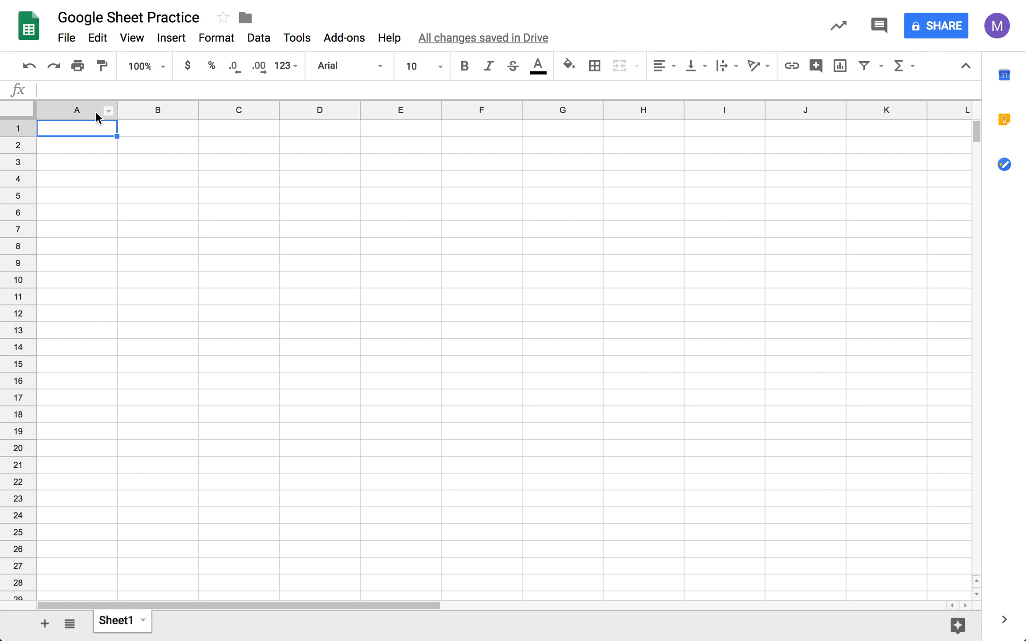
left_click(158, 129)
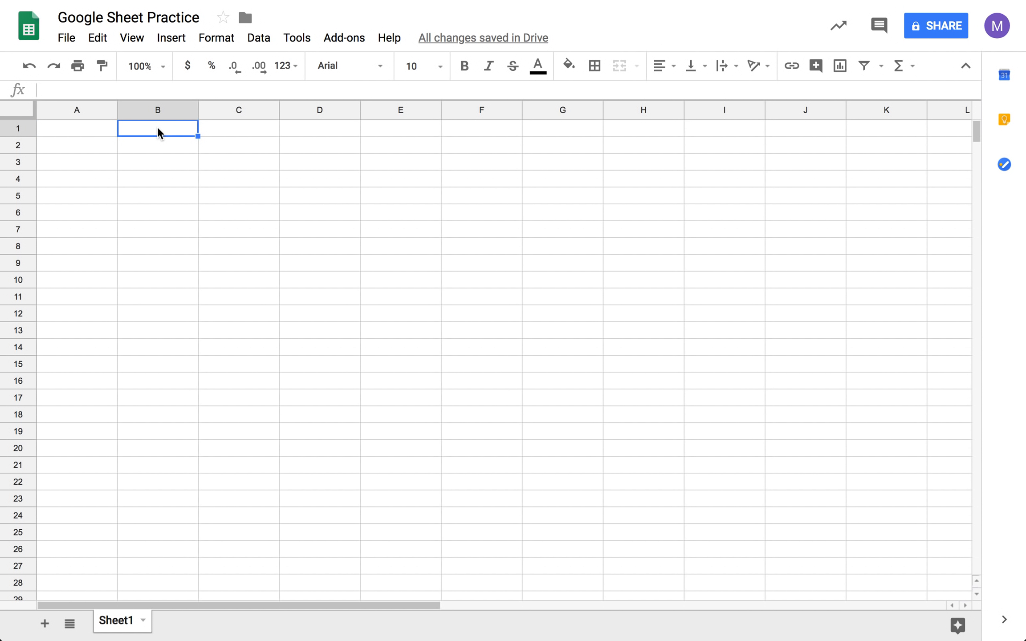
Enter the headings Red, Orange, Yellow, Blue, Indigo and Violet across row 1 in cells A1 to F1
left_click(100, 130)
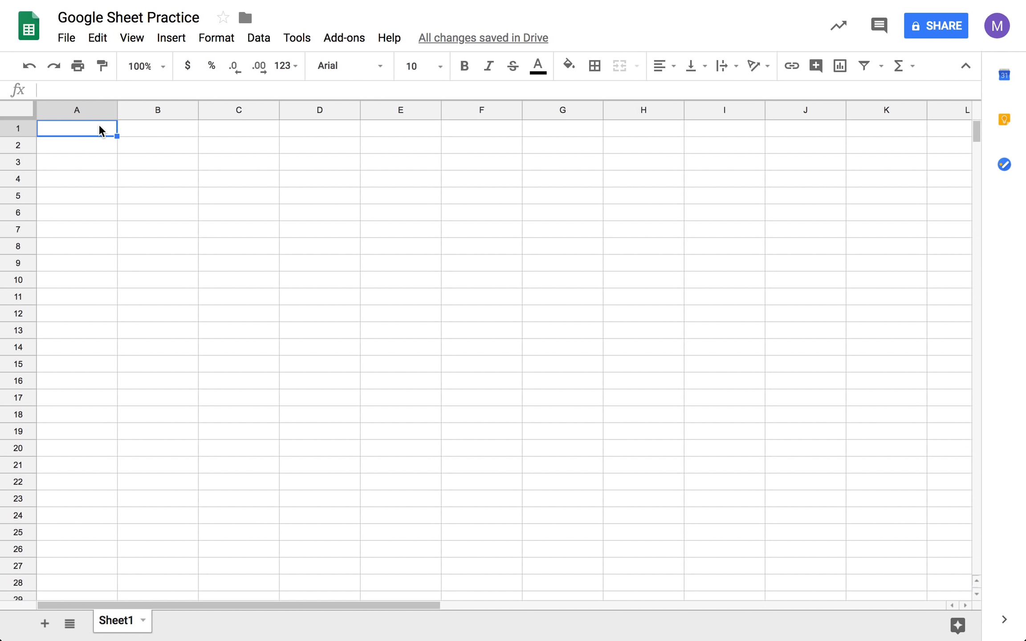
type("Red")
key("Tab")
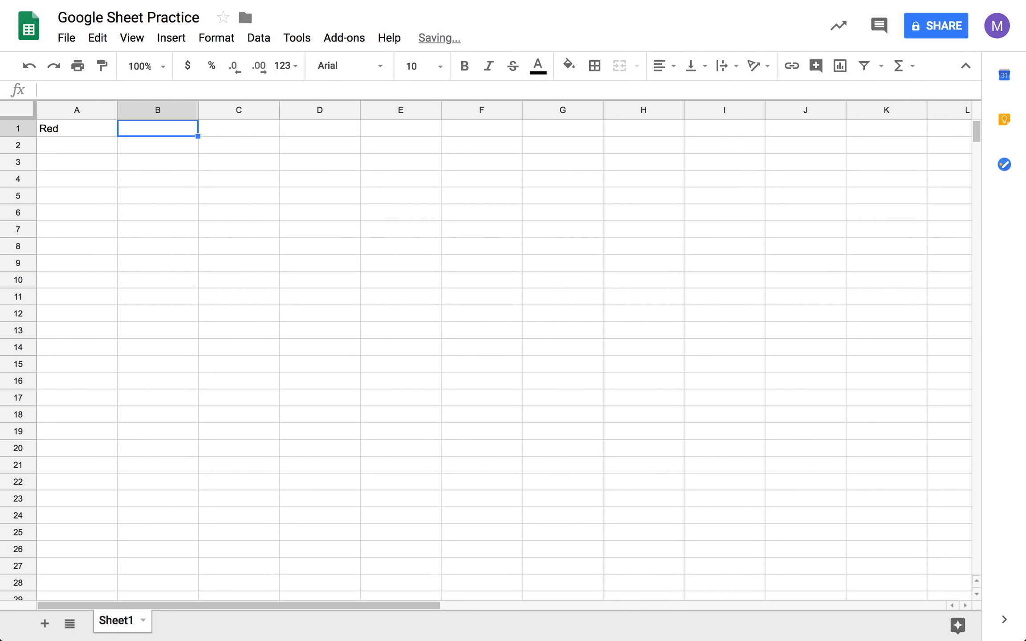
type("Orange")
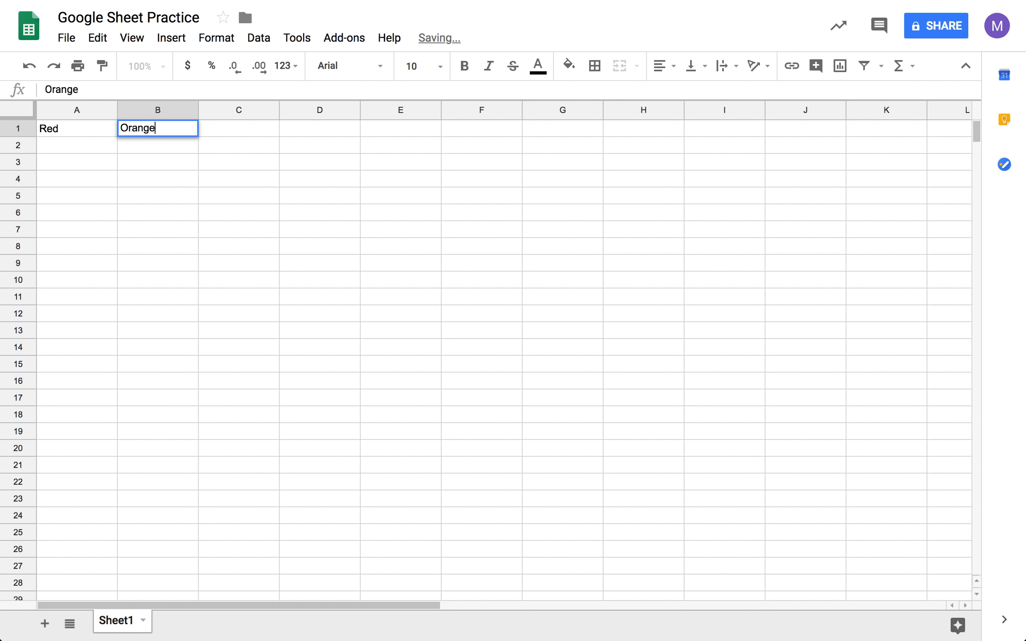
key("Tab")
type("Yellow")
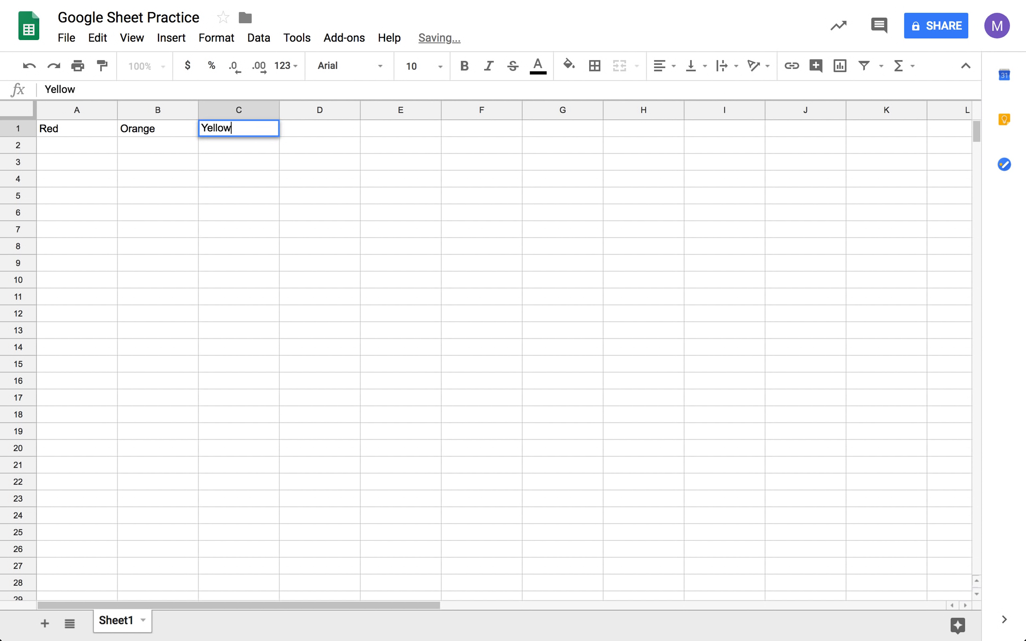
key("Tab")
type("Blue")
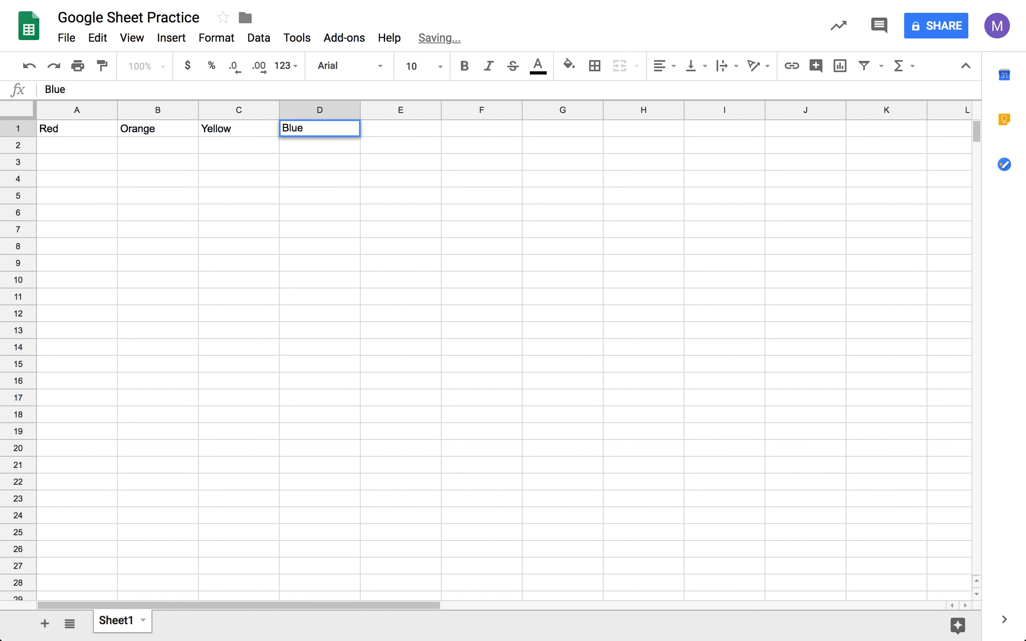
key("Tab")
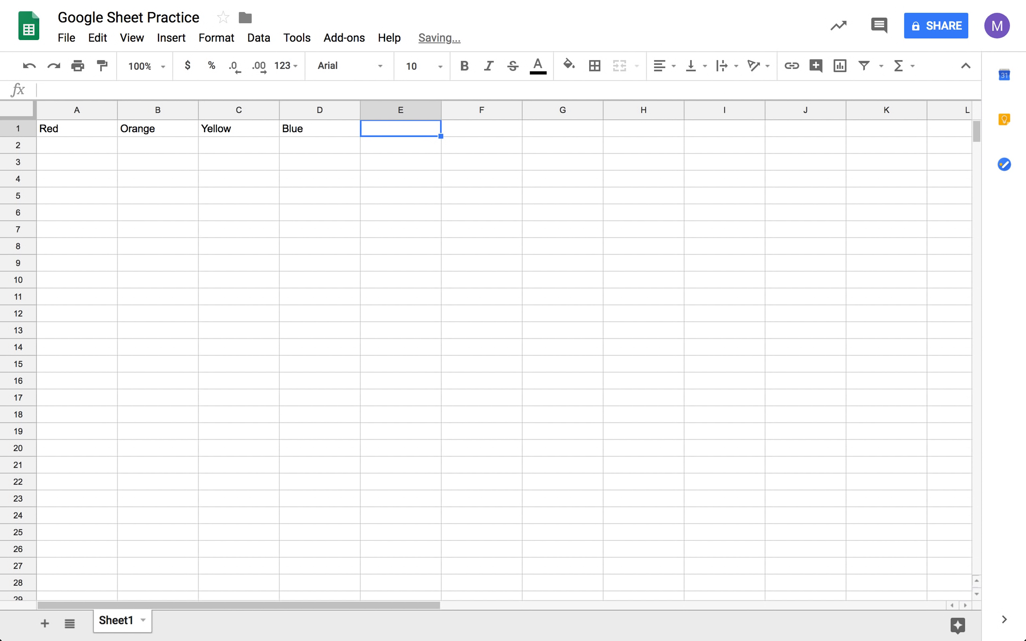
type("Indigo")
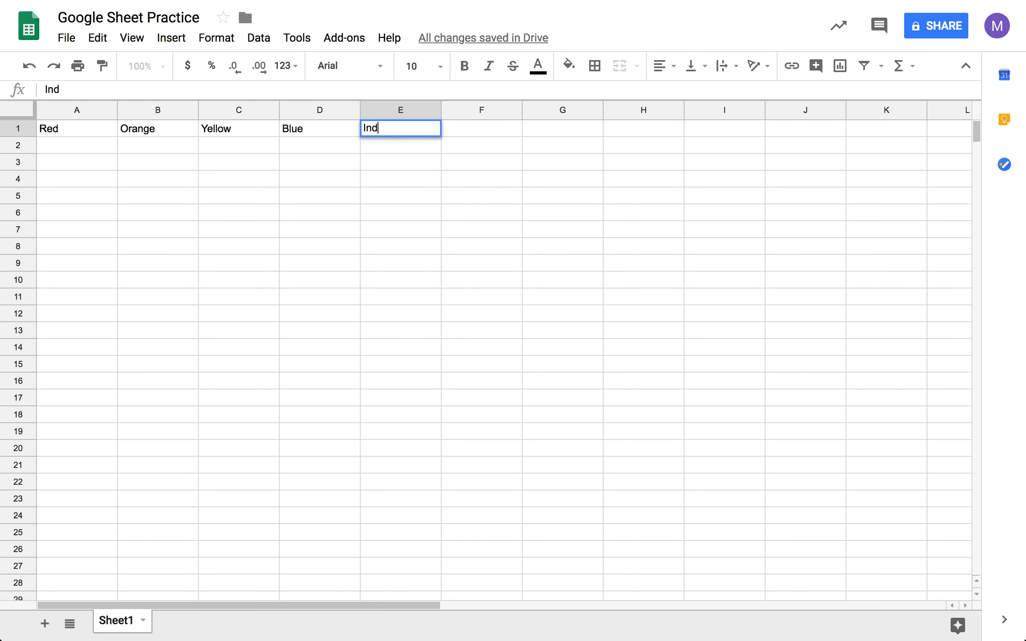
key("Tab")
type("Violet")
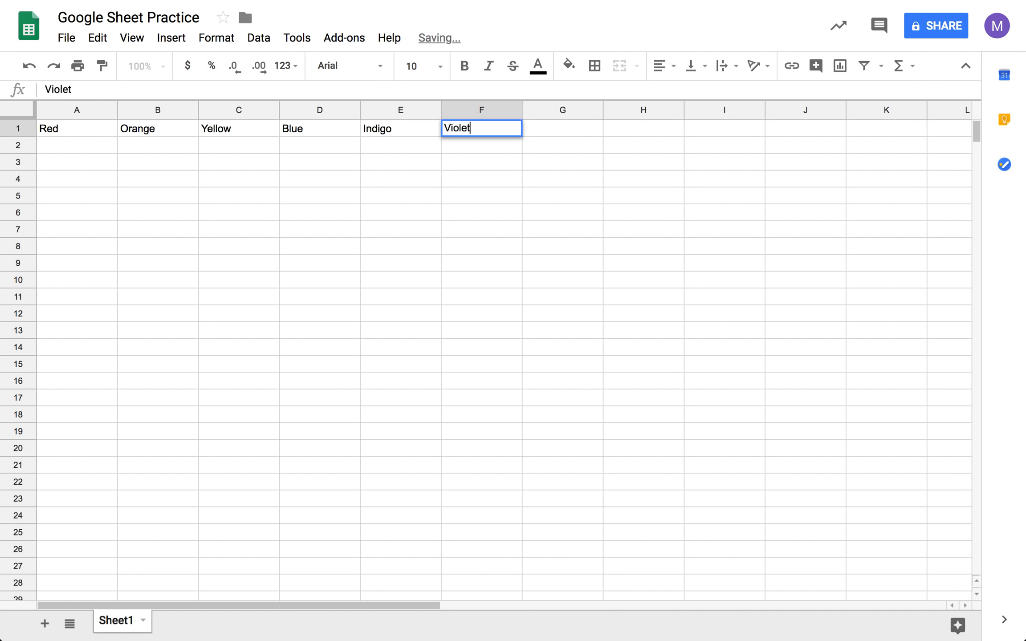
key("Tab")
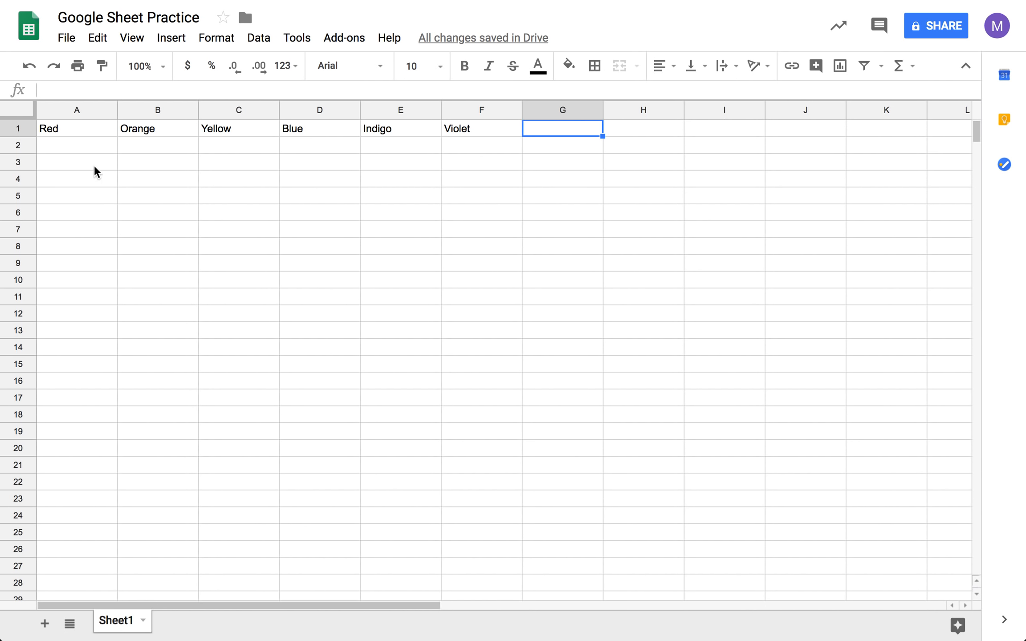
Enter the numbers 1 to 6 down the Red column in cells A2 to A7
left_click(77, 144)
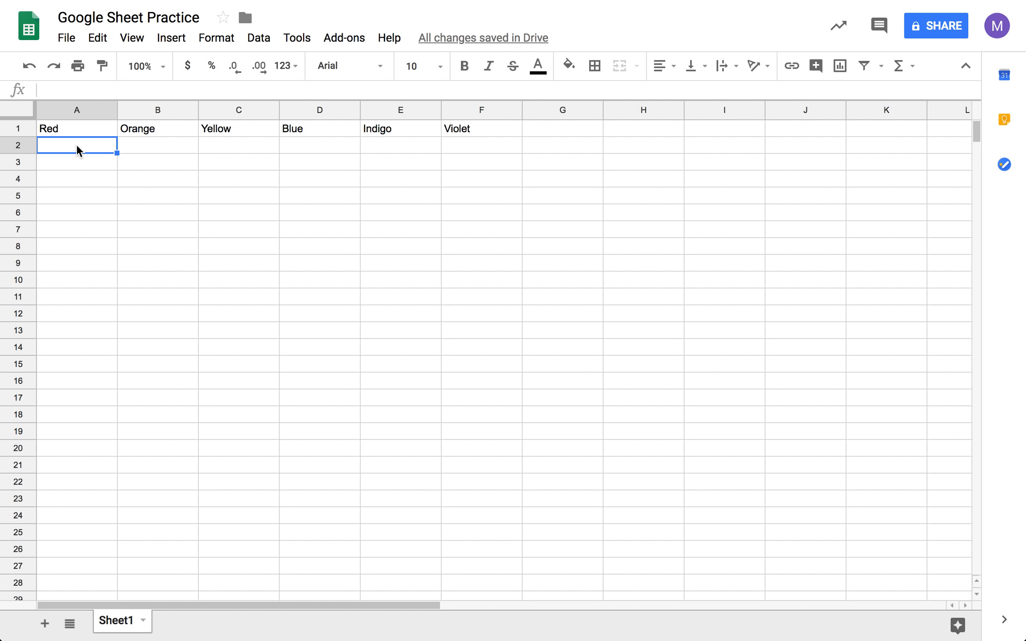
type("1")
key("Return")
type("2")
key("Return")
type("3")
key("Return")
type("4")
key("Return")
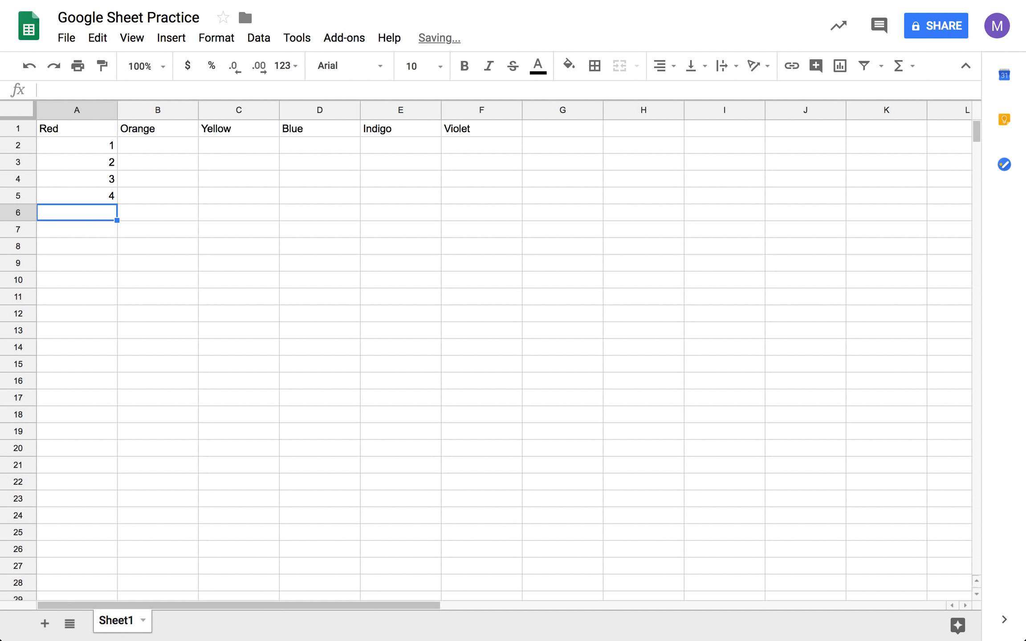
type("5")
key("Return")
type("6")
key("Right")
Enter 2, 4, 6, 8, 10 and 12 down column B in cells B1 to B6, overwriting the Orange heading
key("Up")
key("Up")
key("Up")
key("Up")
key("Up")
key("Up")
key("Up")
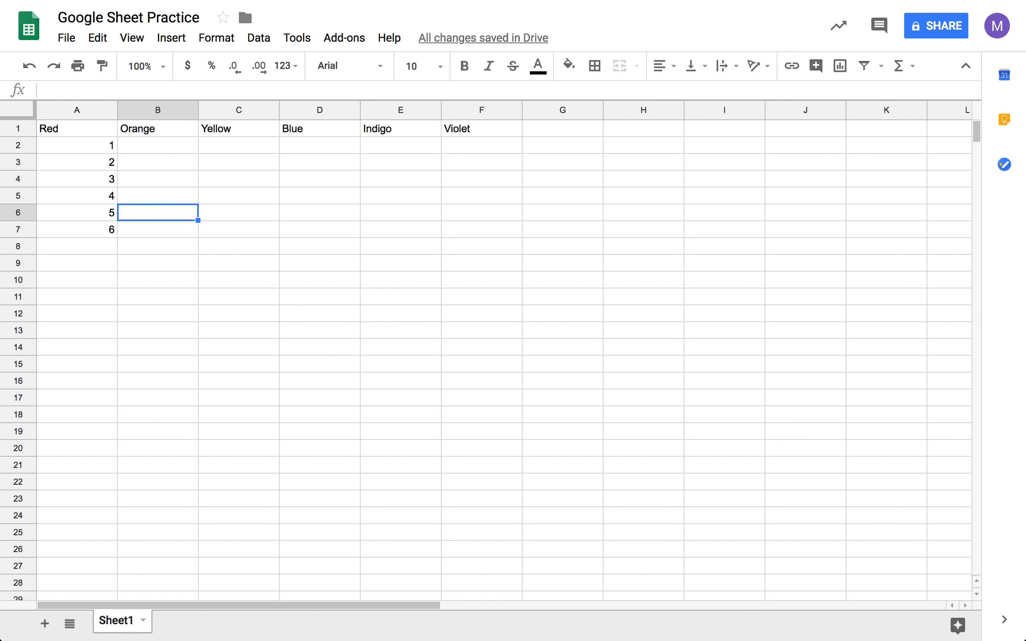
type("2")
key("Return")
type("4")
key("Return")
type("6")
key("Return")
type("8")
key("Return")
type("10")
key("Return")
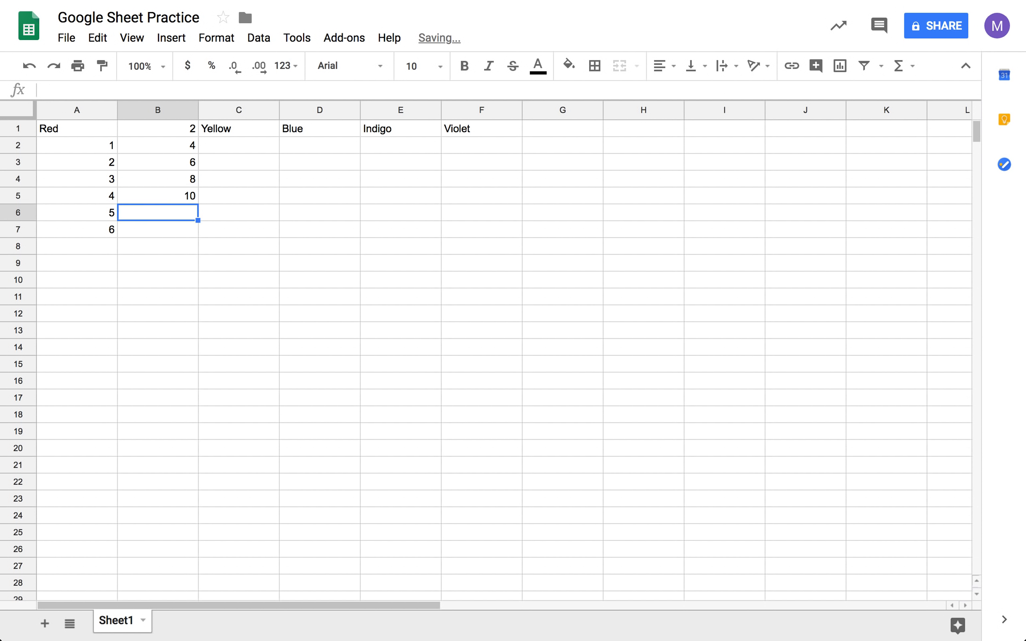
type("12")
key("Return")
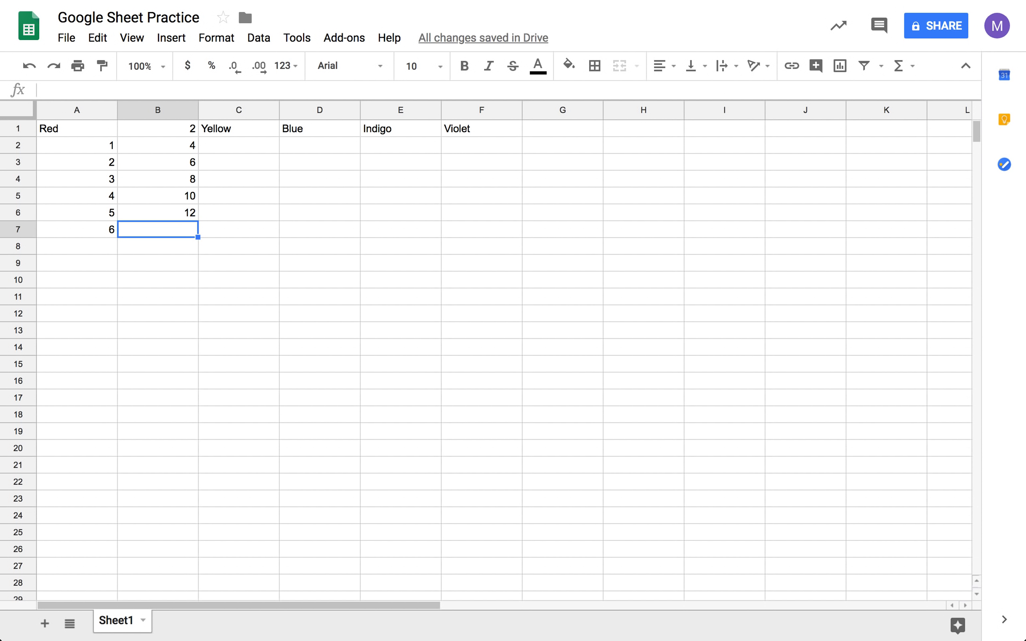
Cut the numbers in cells B1 to B6 and paste them one row lower, starting at cell B2
key("Up")
key("Up")
key("Up")
key("Up")
key("Up")
key("Up")
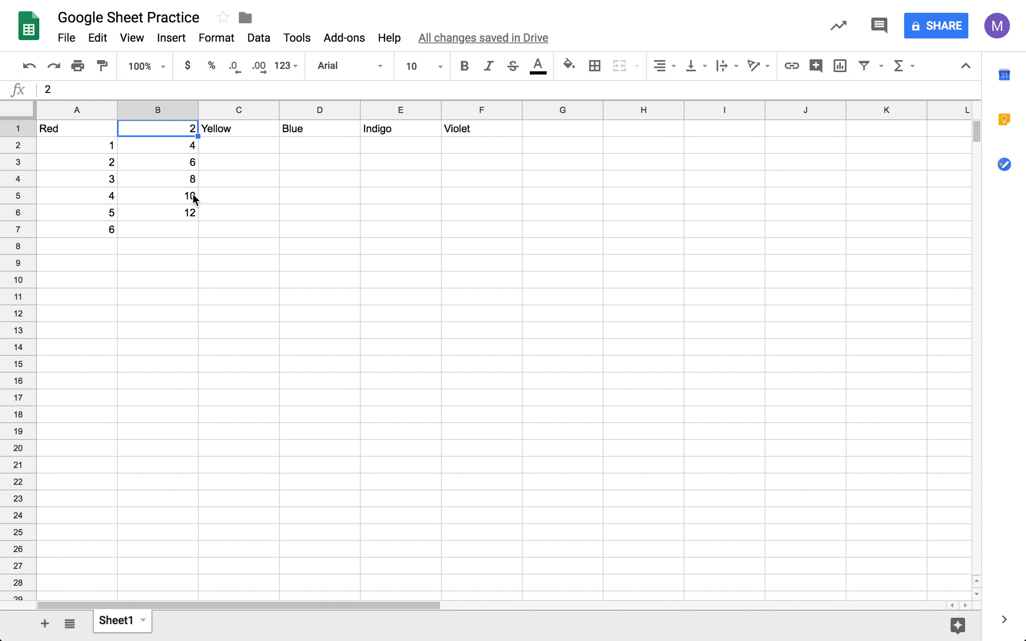
left_click_drag(183, 129, 183, 214)
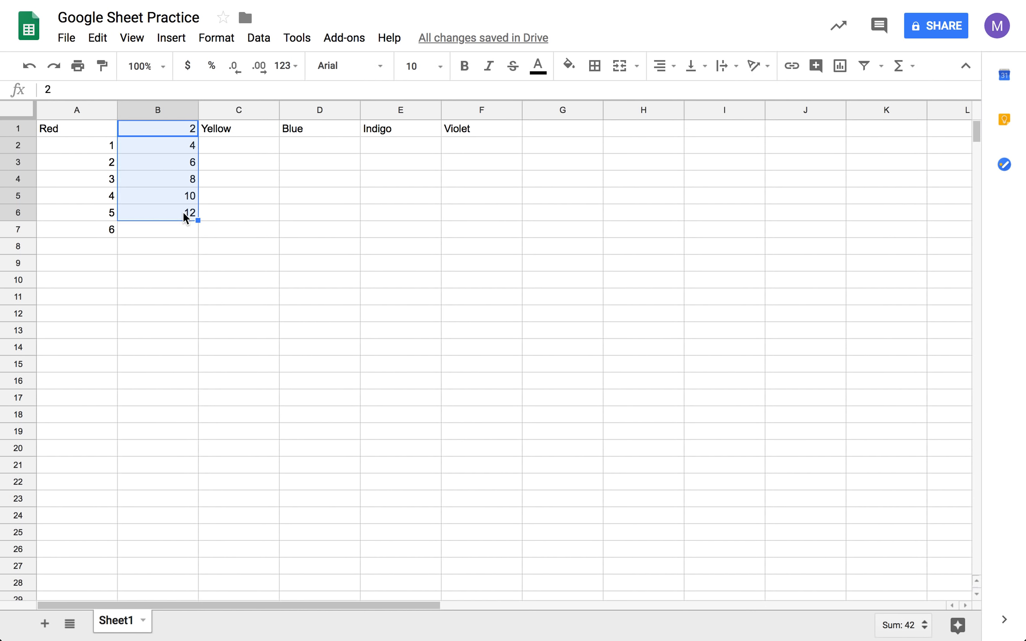
right_click(183, 212)
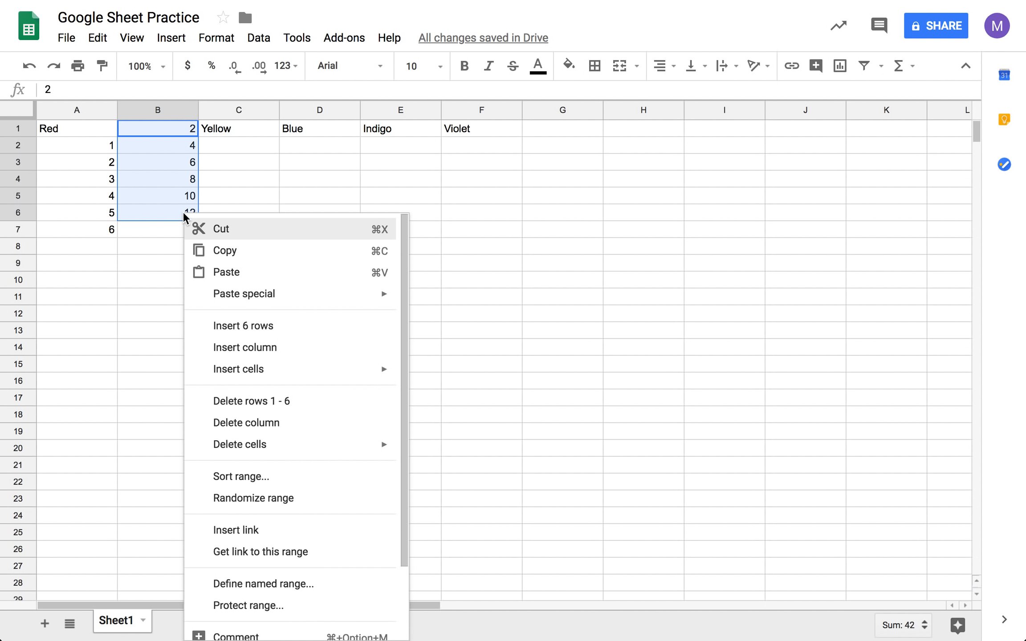
left_click(228, 230)
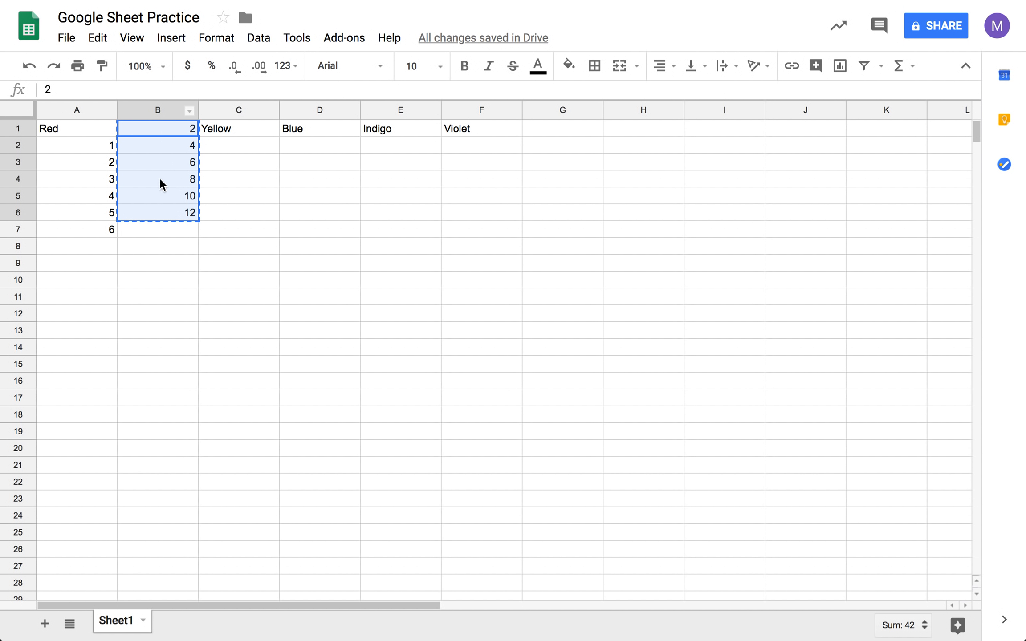
left_click(165, 146)
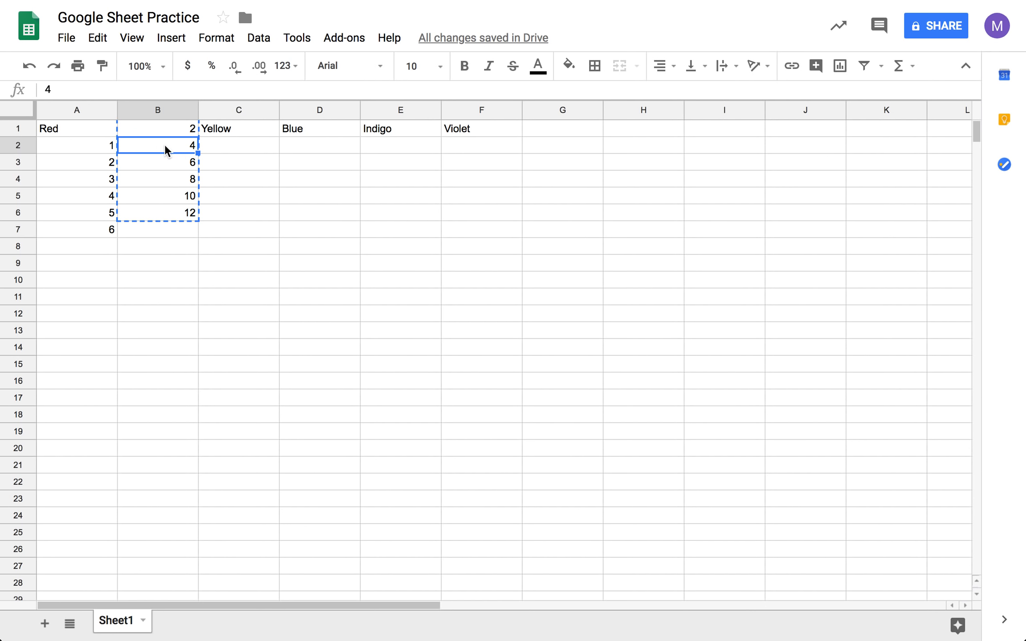
key("ctrl+v")
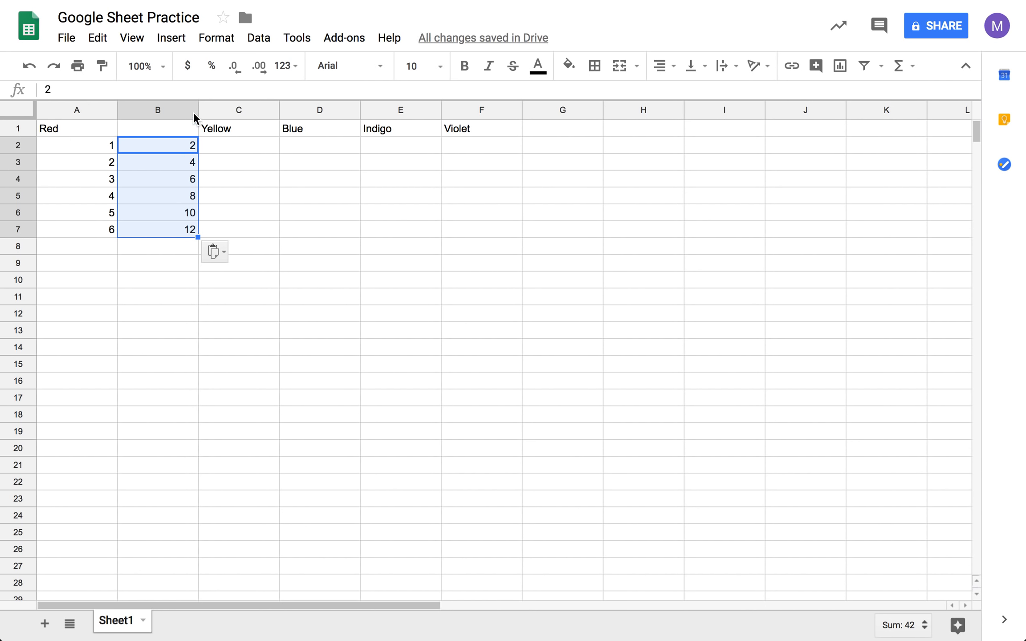
left_click(178, 247)
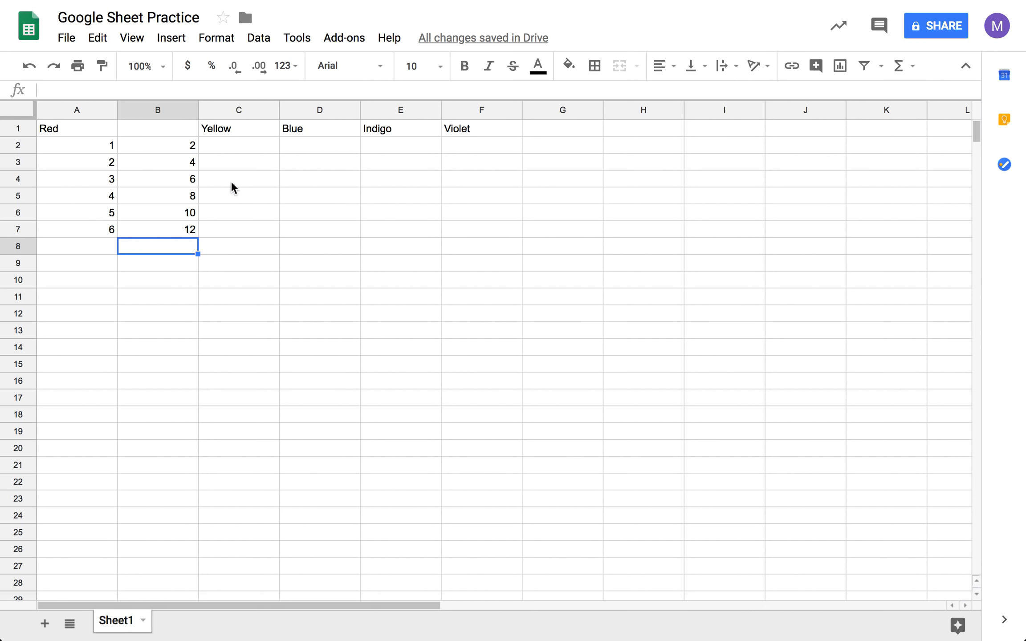
Undo the last paste, and move the numbers in cells B1 to B6 so they start at cell D4
key("ctrl+z")
left_click(173, 128)
left_click_drag(175, 185, 178, 214)
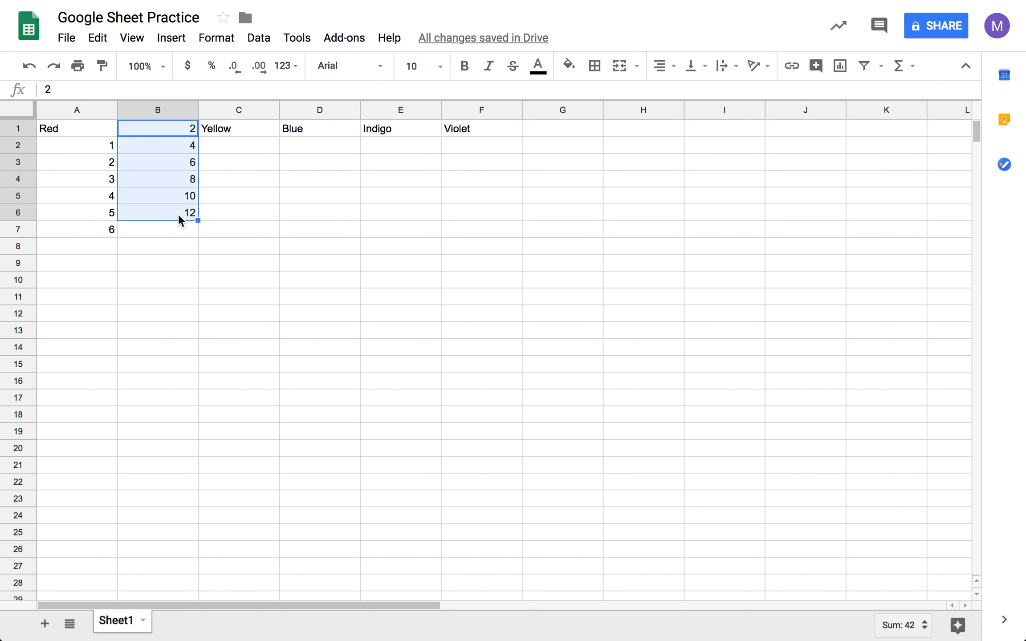
left_click(335, 179)
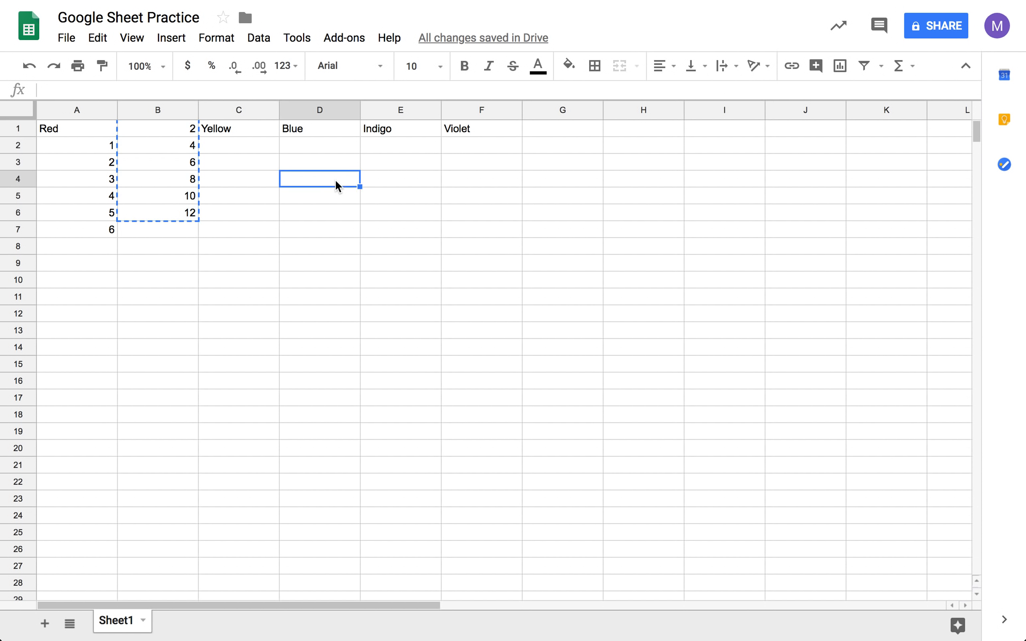
key("ctrl+v")
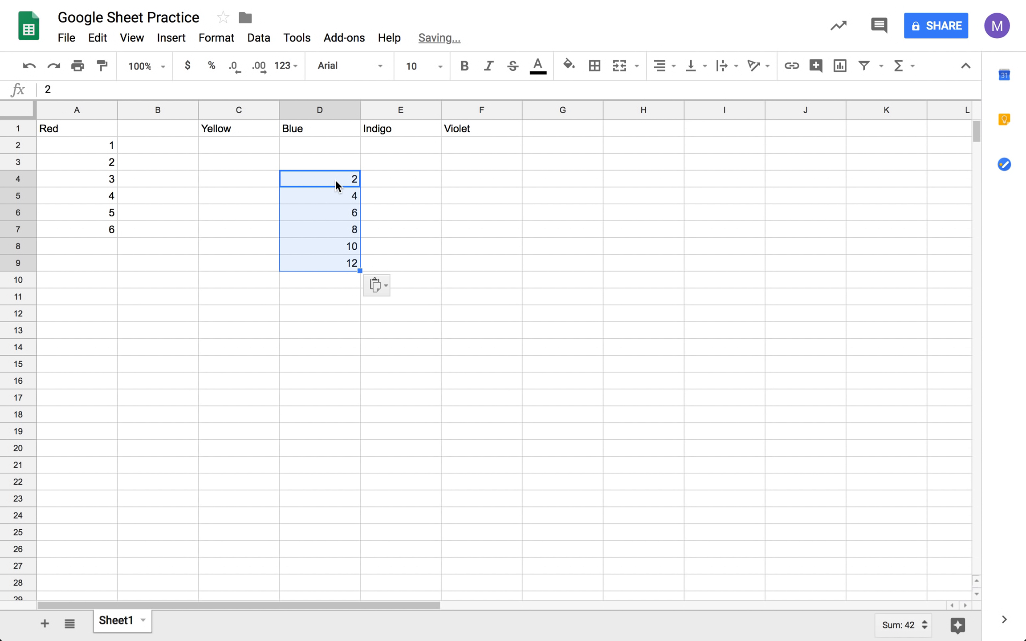
left_click(186, 145)
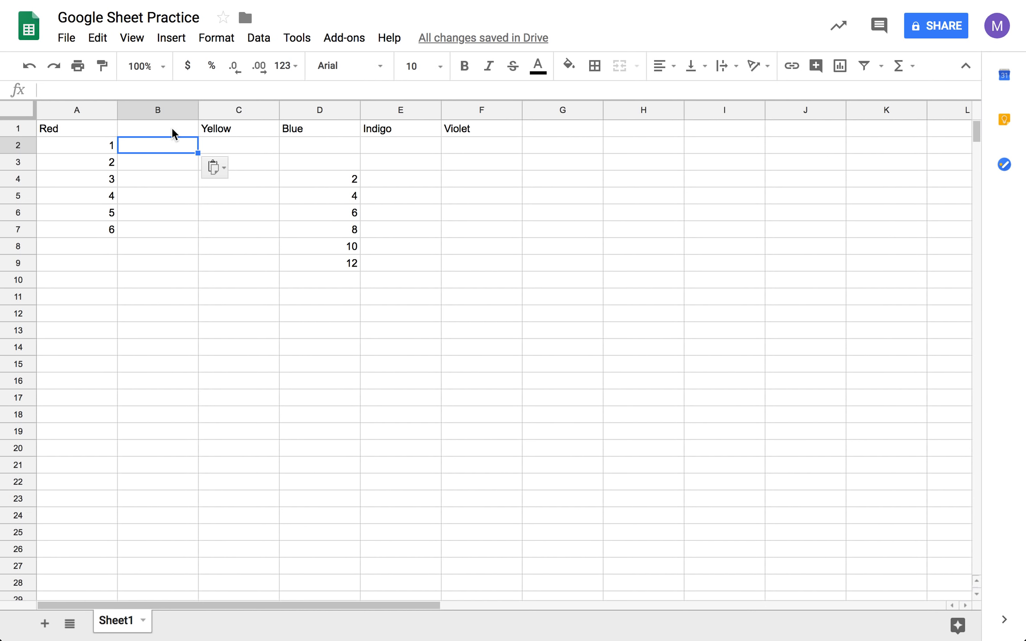
Cut the numbers starting at cell D4 and paste them into column B starting at cell B2
left_click_drag(335, 180, 335, 285)
right_click(338, 262)
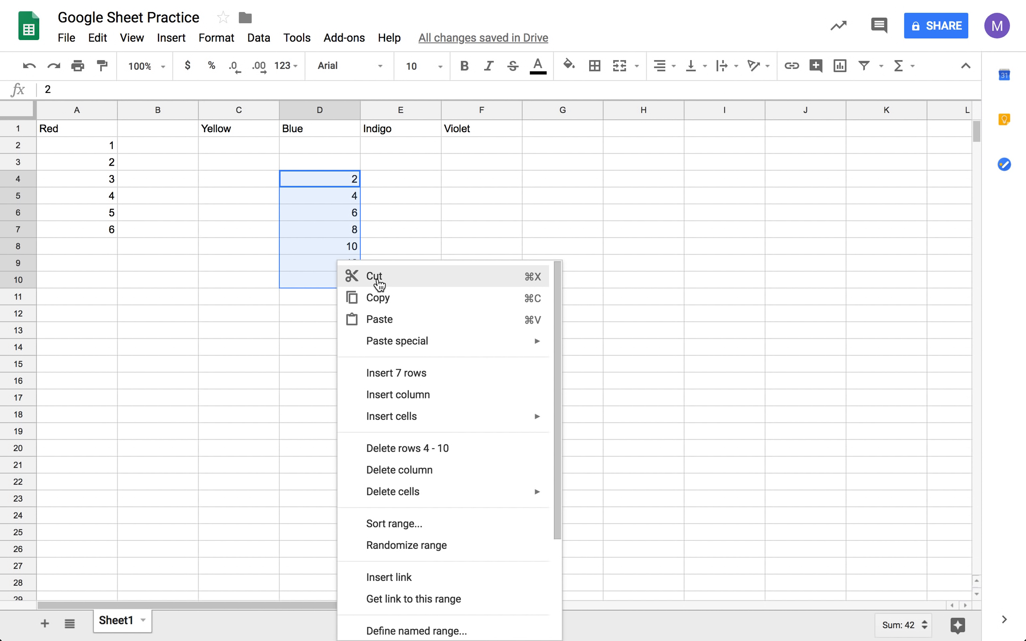
left_click(378, 280)
left_click(165, 149)
right_click(165, 149)
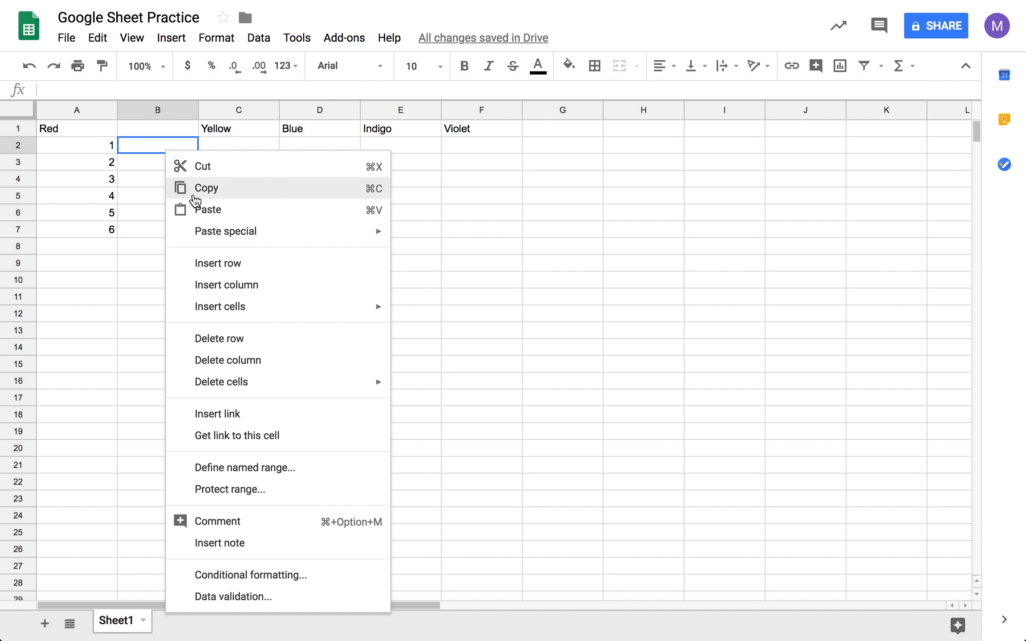
left_click(203, 210)
Enter the heading Orange in cell B1
left_click(168, 128)
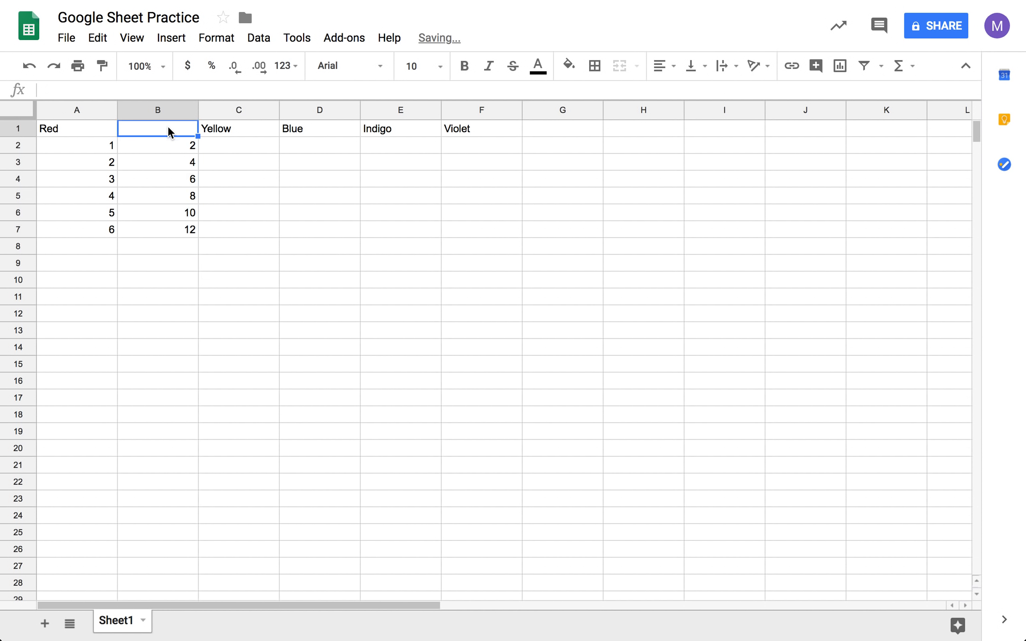
type("Orange")
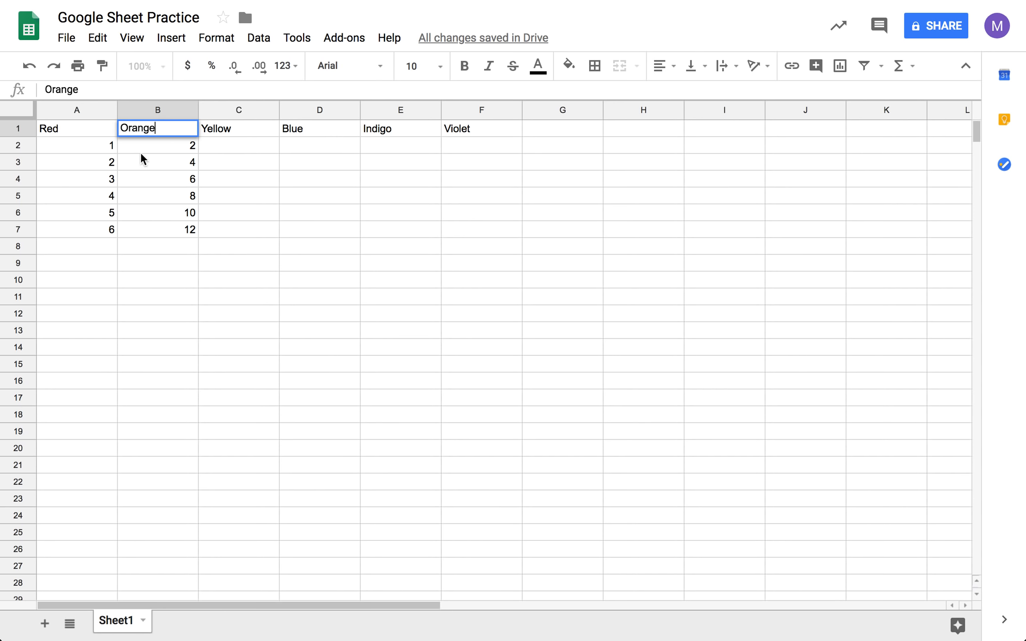
left_click(256, 162)
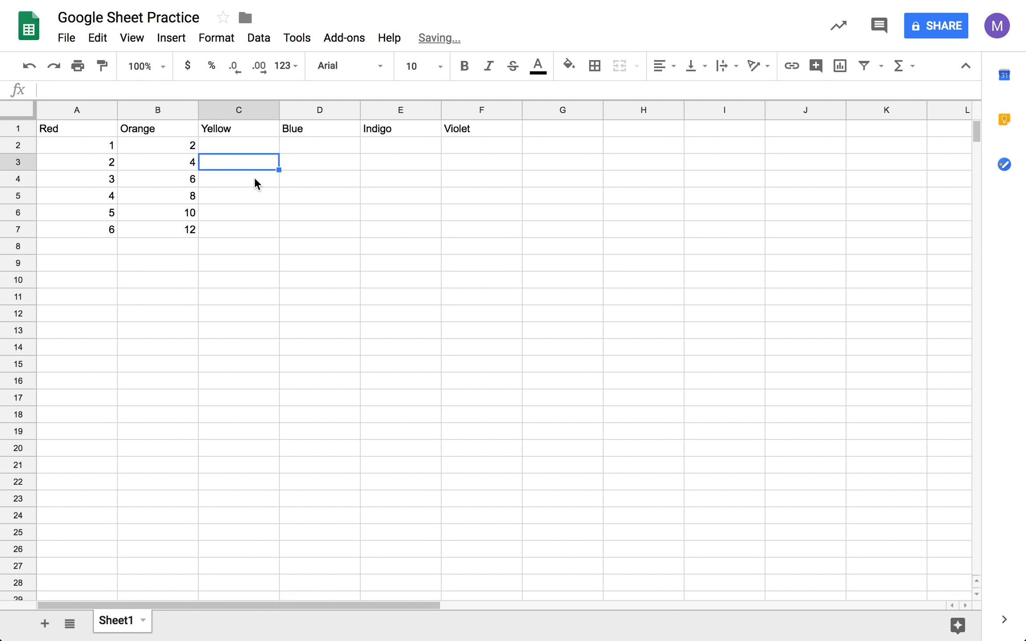
Enter 3, 6, 9, 12, 15 and 18 down the Yellow column in cells C2 to C7
left_click(235, 142)
type("3")
key("Return")
key("Return")
type("9")
key("Return")
type("12")
key("Return")
type("15")
key("Return")
type("18")
key("Return")
Enter 4, 8, 12, 16, 20, 24 and 28 down column D in cells D1 to D7, overwriting the Blue heading
key("Right")
key("Up")
key("Up")
key("Up")
key("Up")
key("Up")
key("Up")
key("Up")
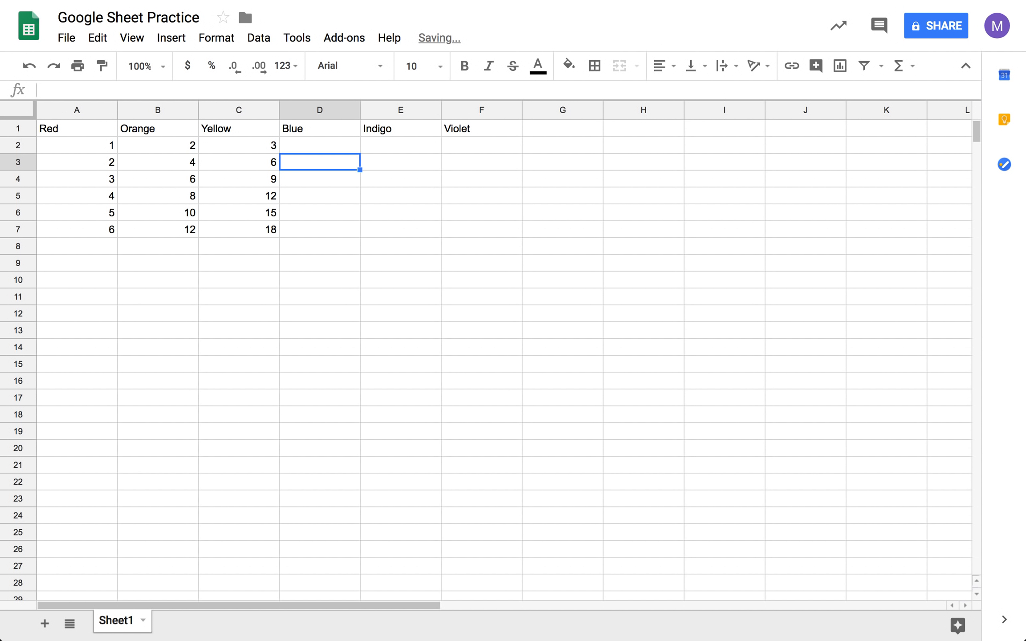
type("4")
key("Return")
type("8")
key("Return")
type("12")
key("Return")
type("16")
key("Return")
type("20")
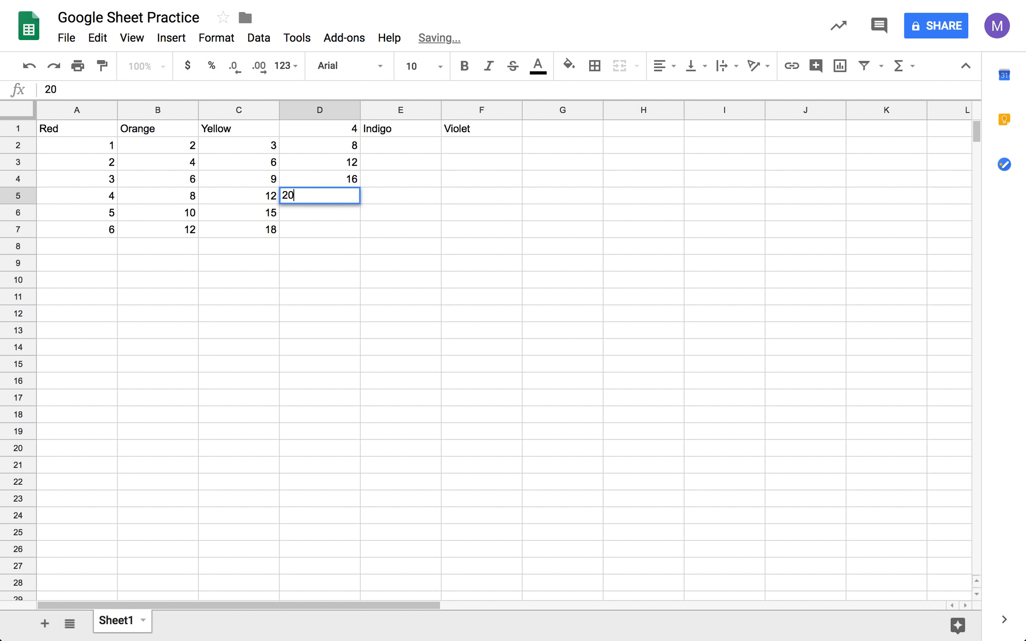
key("Return")
type("24")
key("Return")
type("28")
key("Return")
Move the numbers in cells D1 to D7 down one row so they start at cell D2
key("Right")
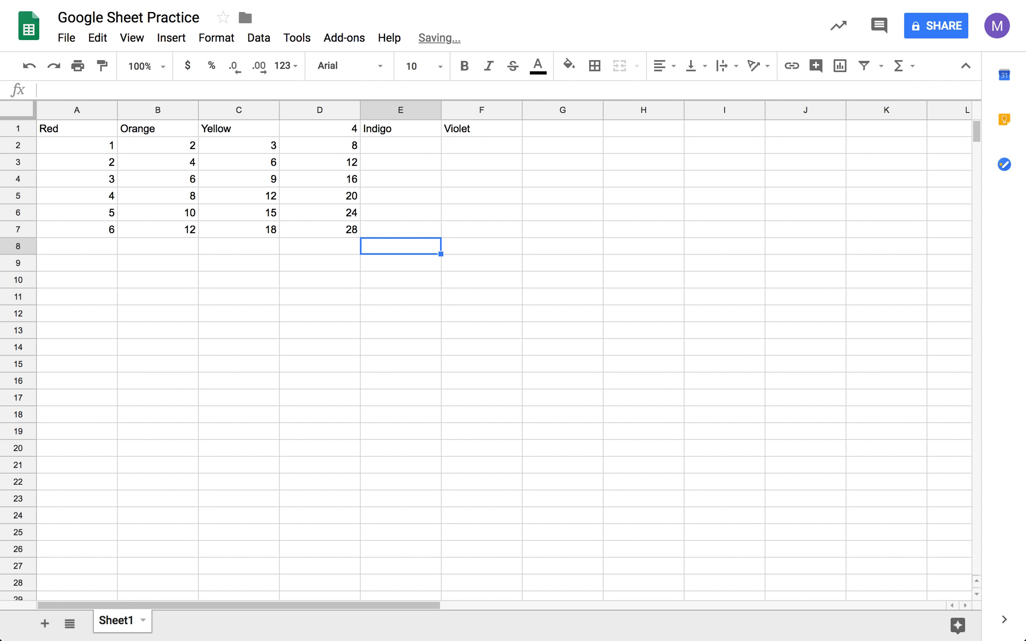
key("Up")
key("Up")
key("Up")
left_click_drag(338, 129, 335, 227)
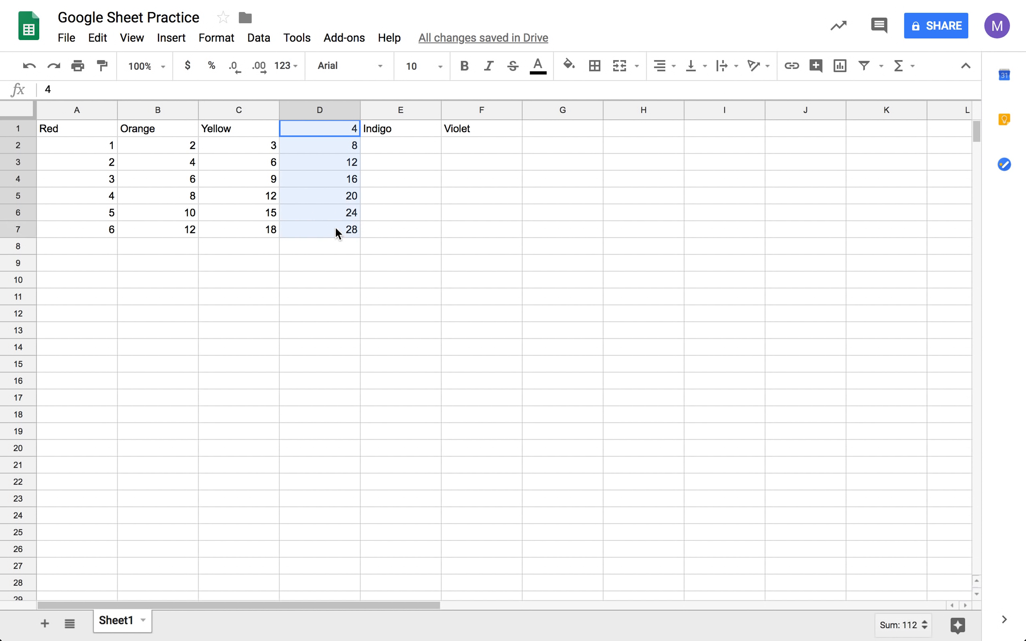
left_click(332, 146)
key("ctrl+v")
Enter the heading Blue in cell D1, and delete the extra 28 in cell D8
left_click(332, 132)
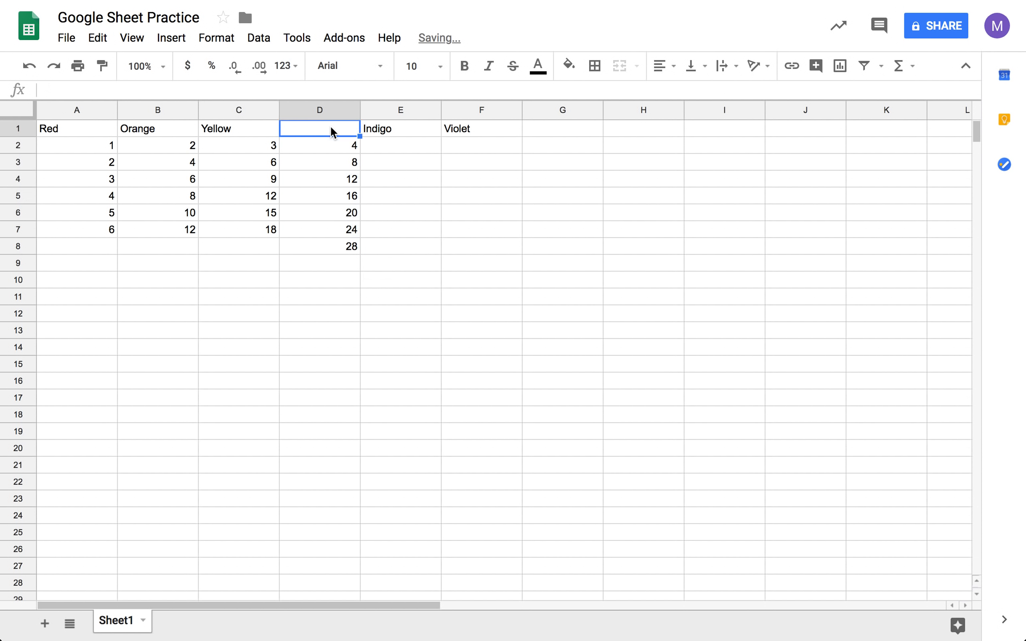
type("Blue")
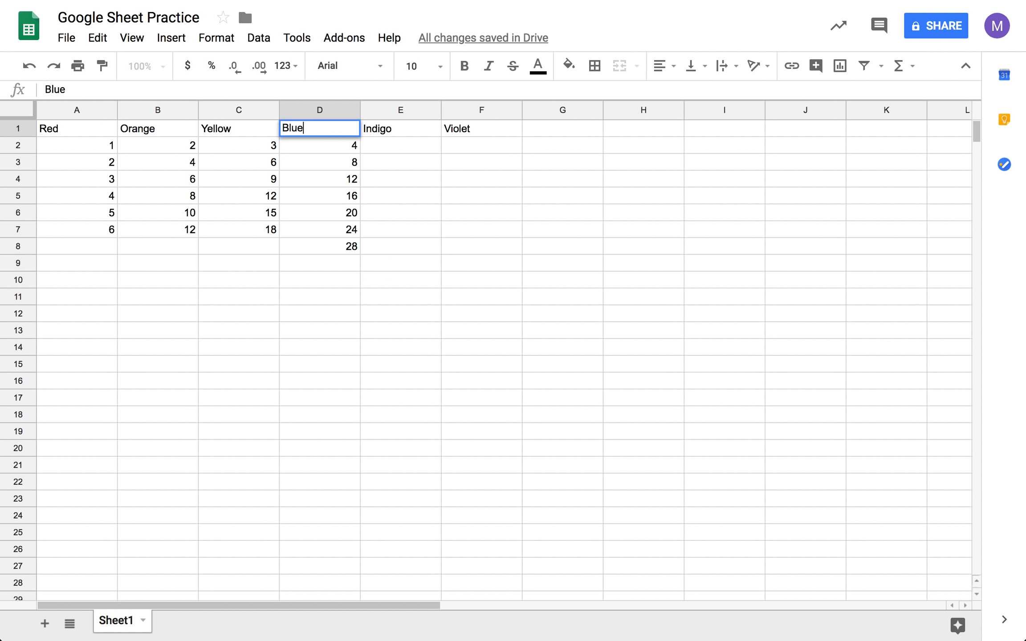
key("Tab")
left_click(343, 247)
key("Delete")
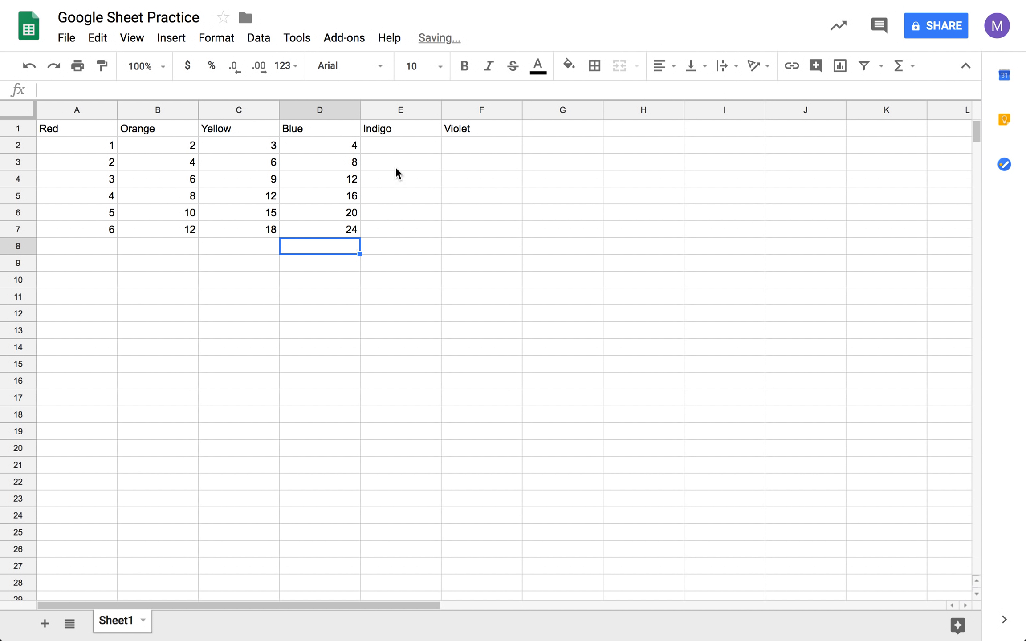
Enter 5, 10, 15, 20, 25 and 30 down the Indigo column in cells E2 to E7
left_click(391, 145)
type("5")
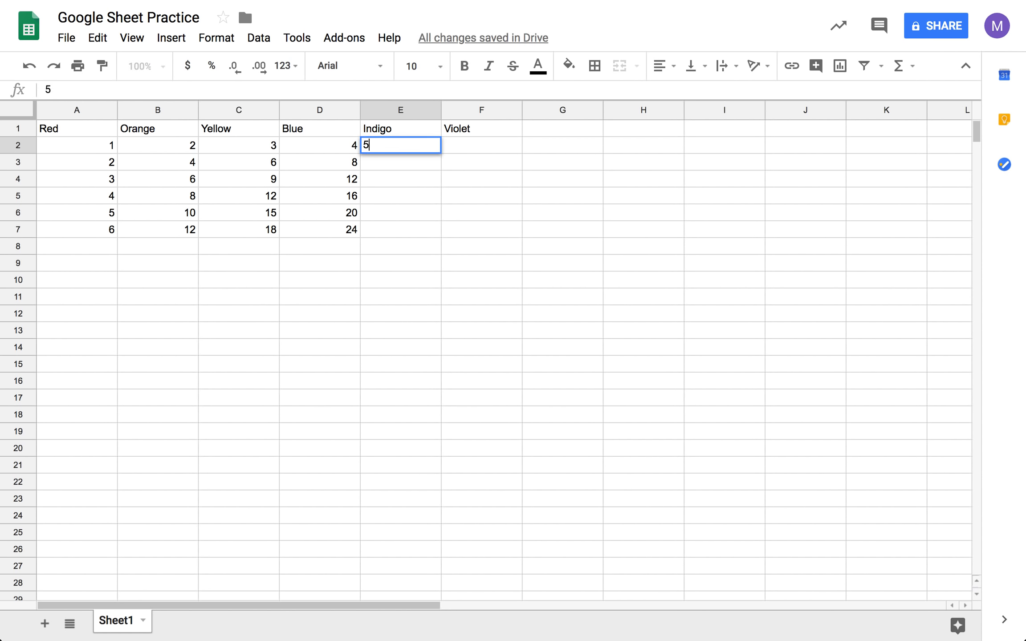
key("Return")
type("10")
key("Return")
type("15")
key("Return")
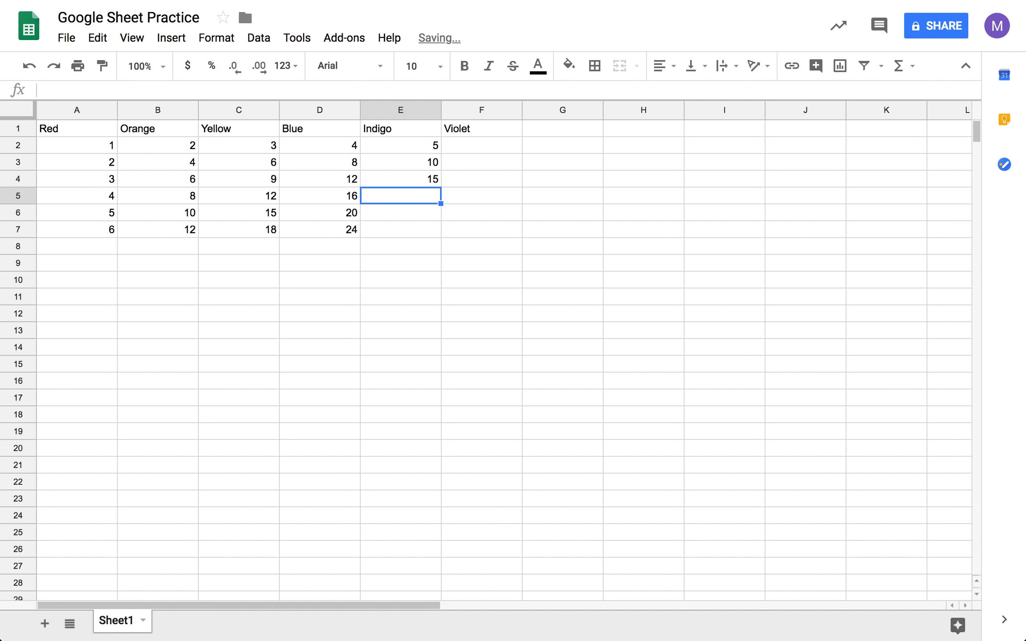
type("20")
key("Return")
type("25")
key("Return")
type("30")
key("Return")
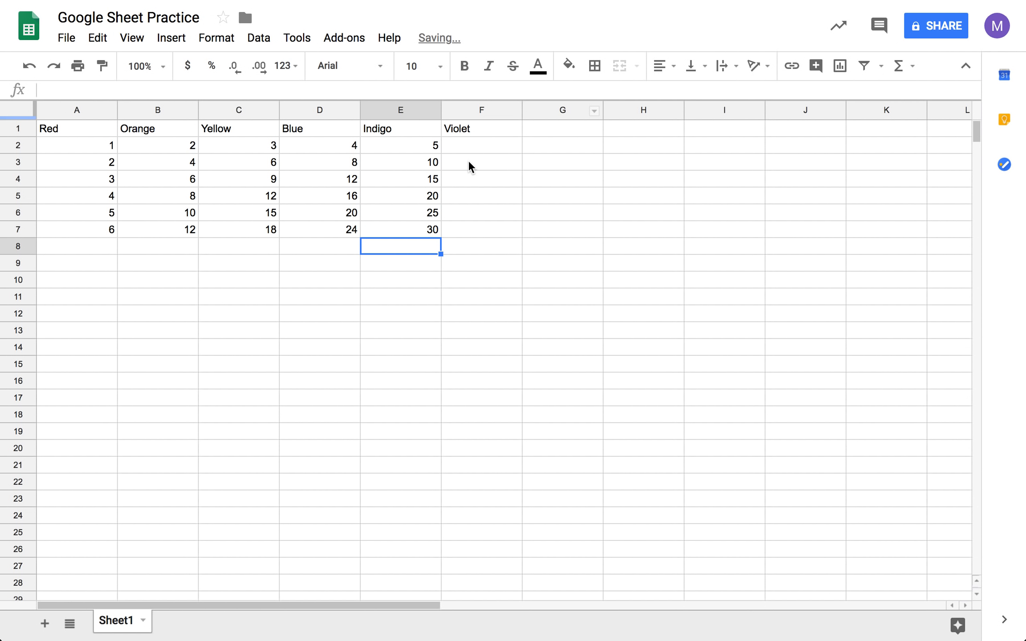
Enter 6, 12, 18, 24, 30 and 36 down the Violet column in cells F2 to F7
left_click(485, 141)
type("6")
key("Return")
type("12")
key("Return")
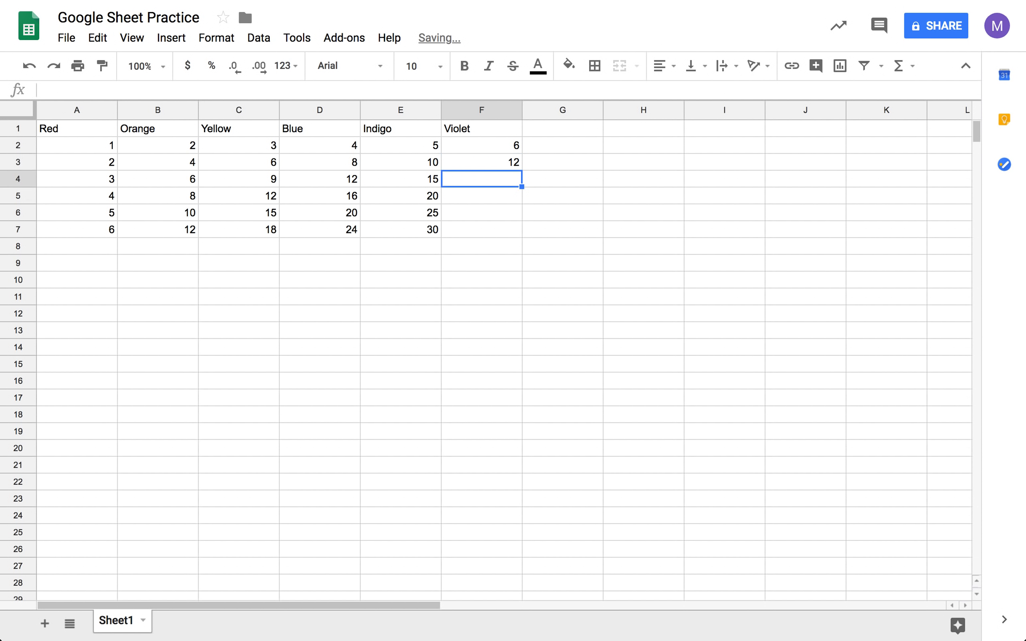
type("18")
key("Return")
type("24")
key("Return")
type("30")
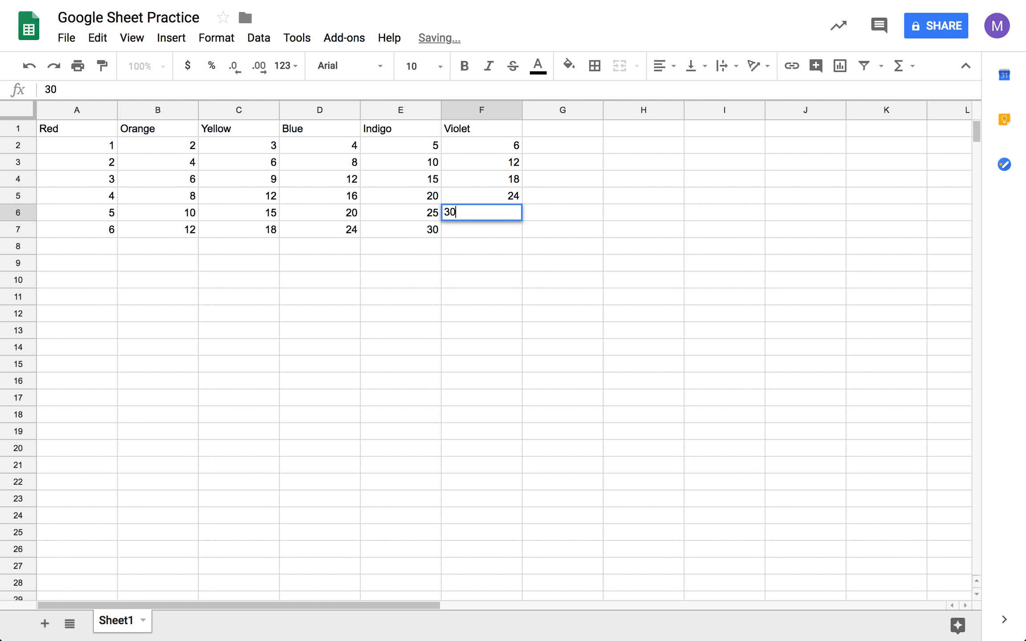
key("Return")
type("36")
key("Return")
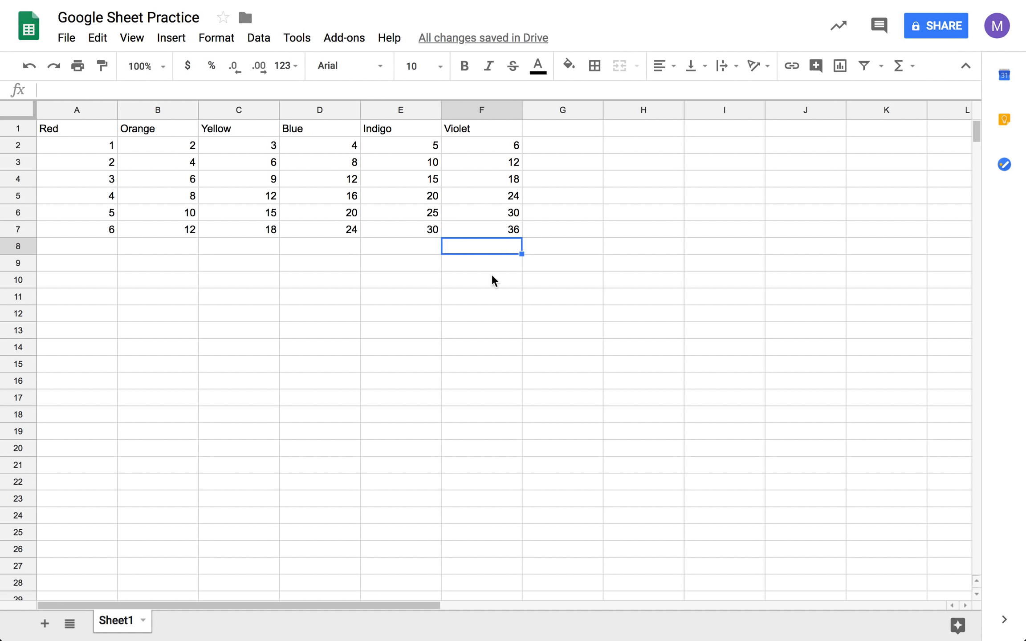
left_click(451, 328)
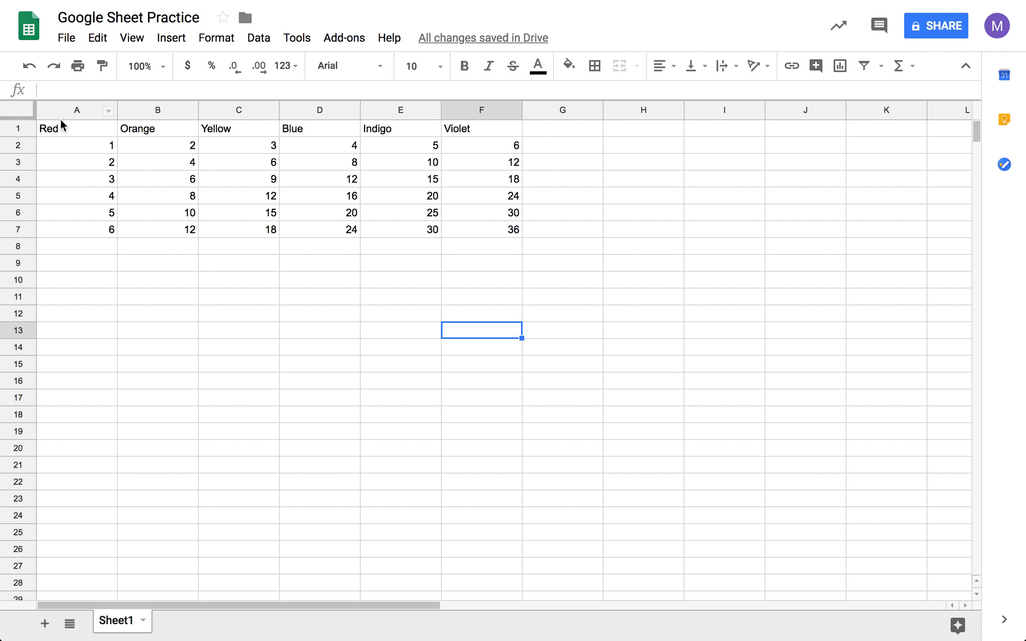
left_click(49, 127)
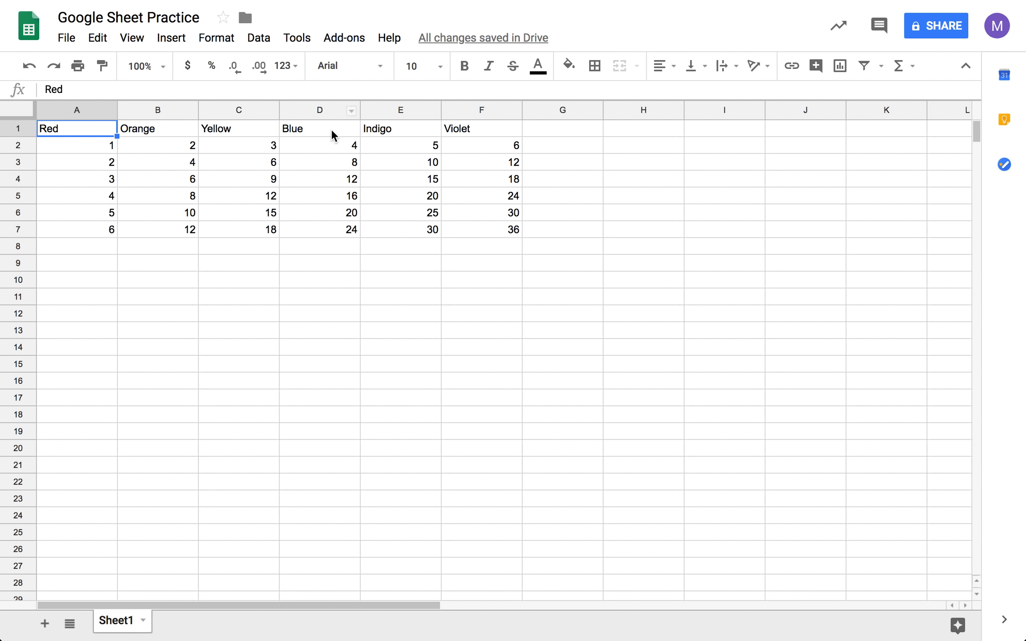
left_click(321, 297)
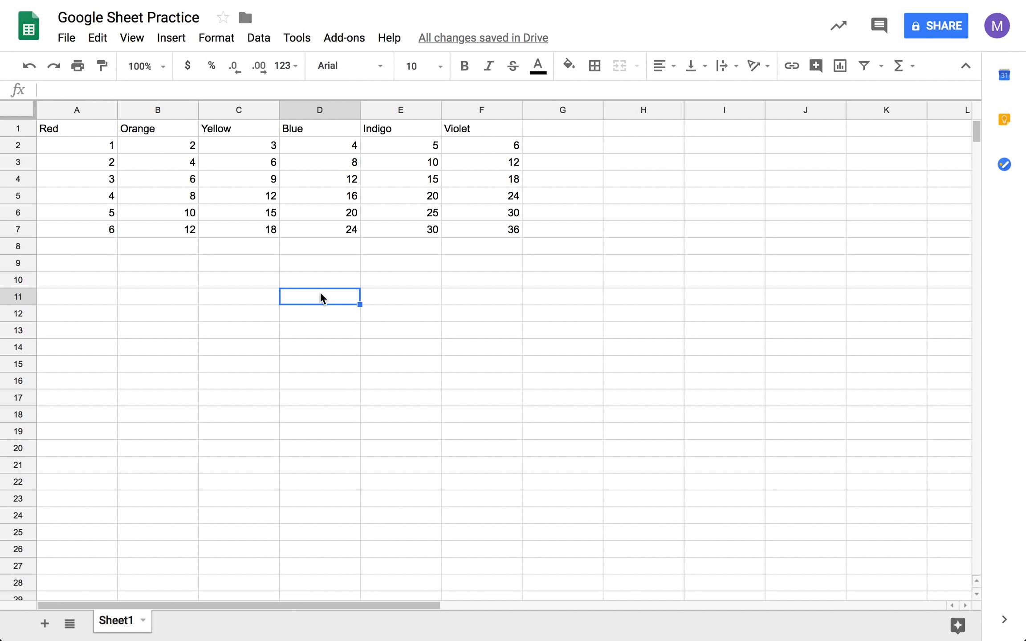
left_click_drag(314, 129, 472, 234)
right_click(472, 235)
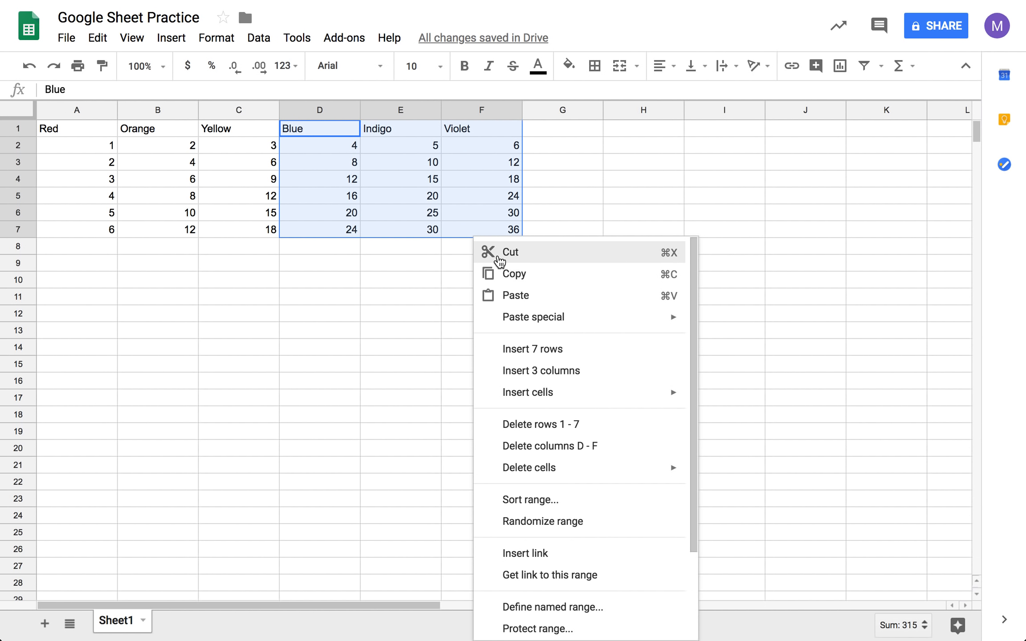
left_click(417, 281)
Insert a new column before the Blue column and enter the heading Green in cell D1
left_click(331, 112)
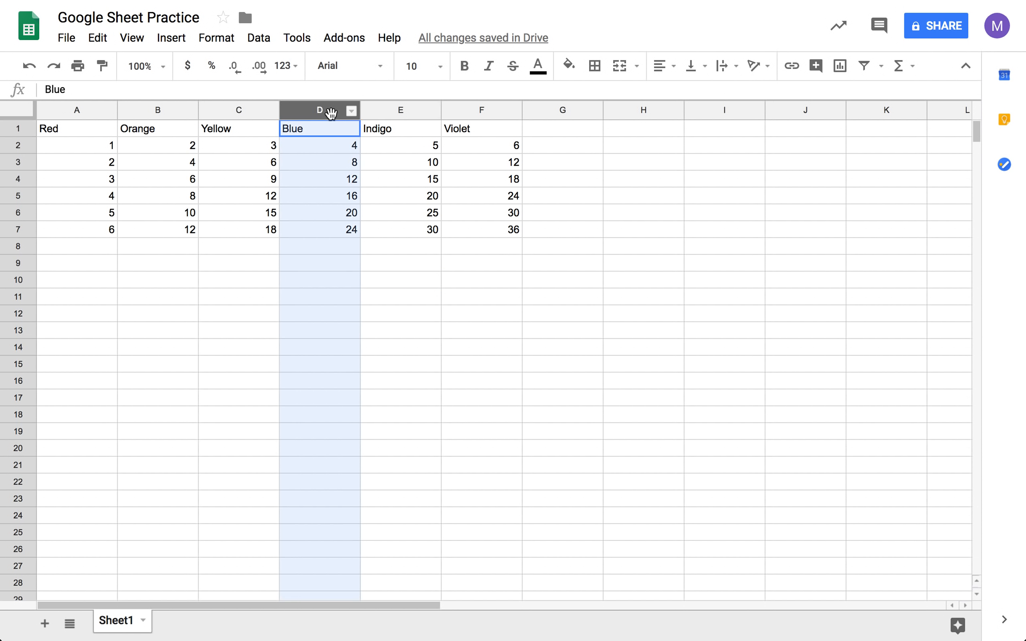
right_click(331, 112)
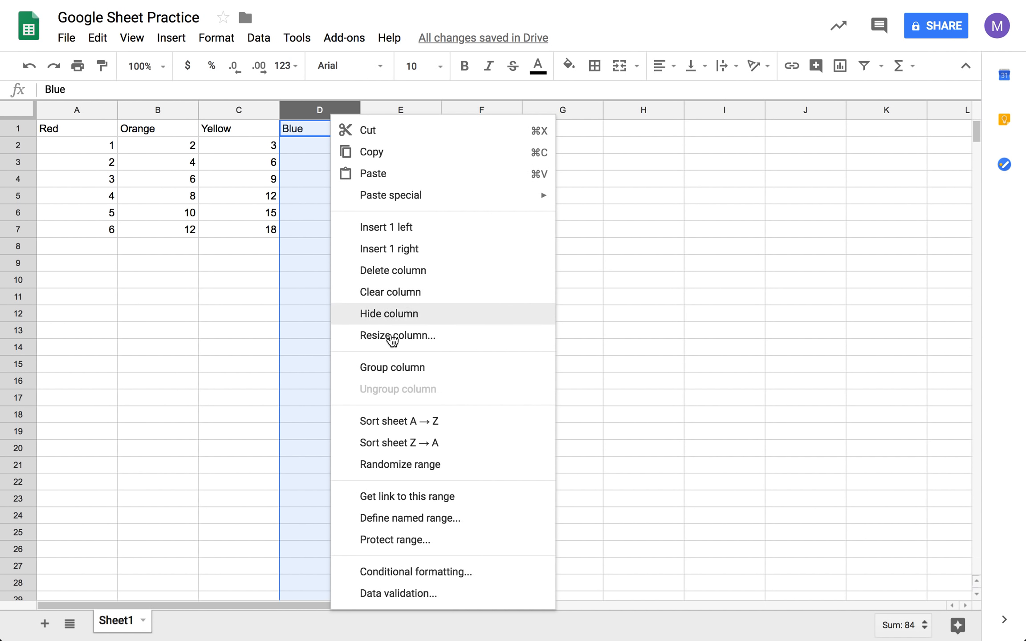
left_click(394, 228)
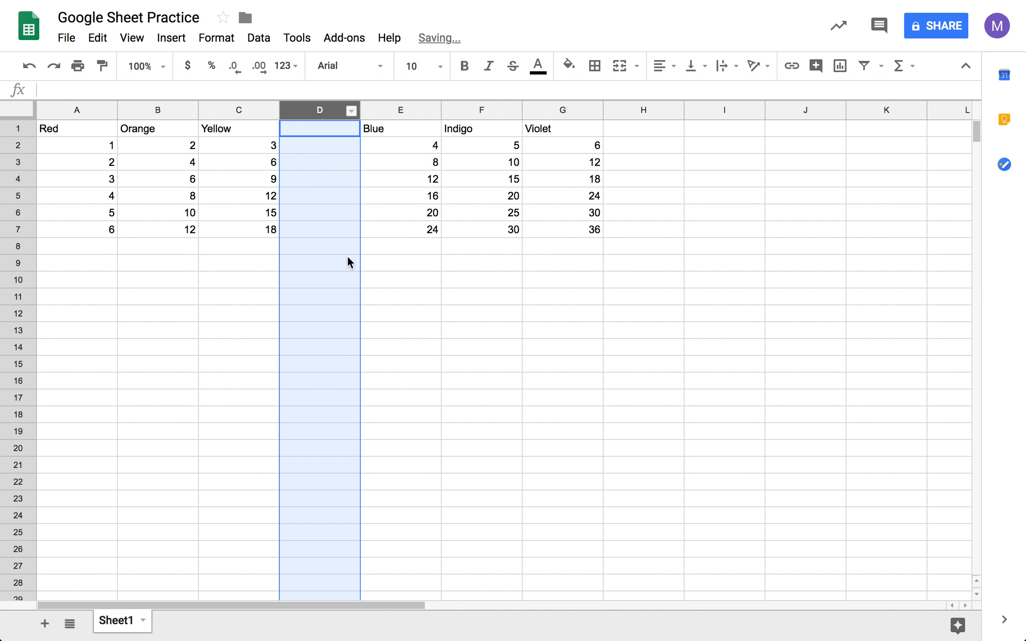
left_click(331, 129)
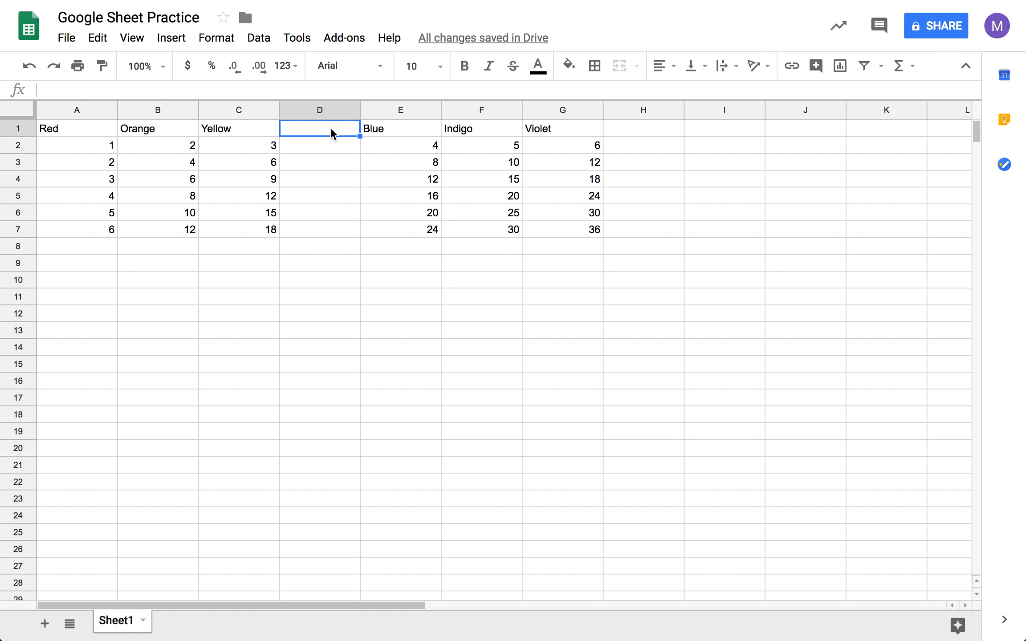
type("Green")
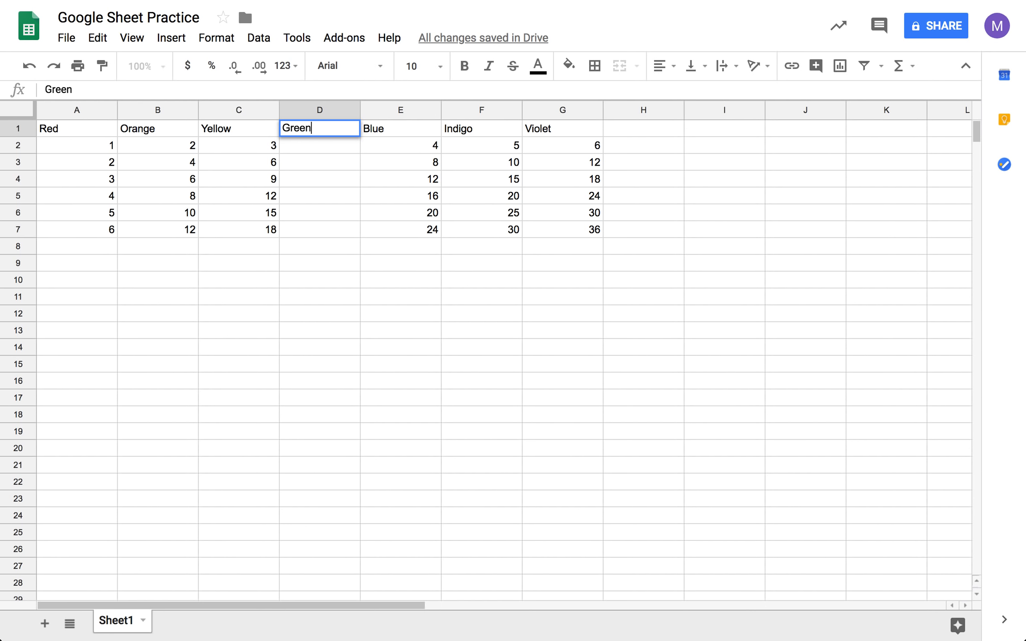
key("Return")
Move the numbers in cells E2 to G7 one column over so they start at cell D2 under Green
left_click_drag(433, 147, 589, 237)
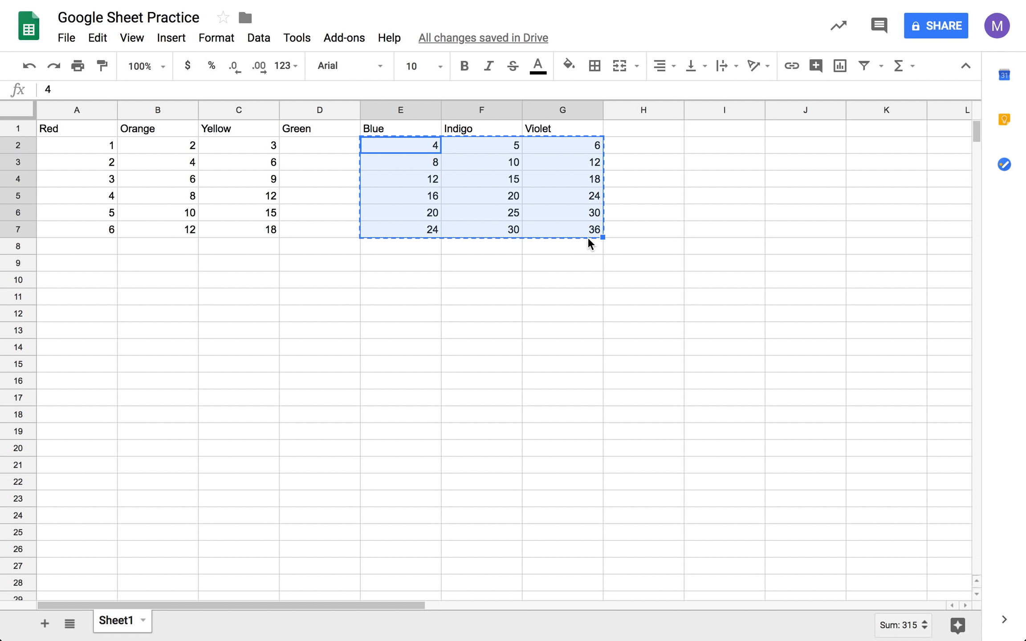
left_click(324, 139)
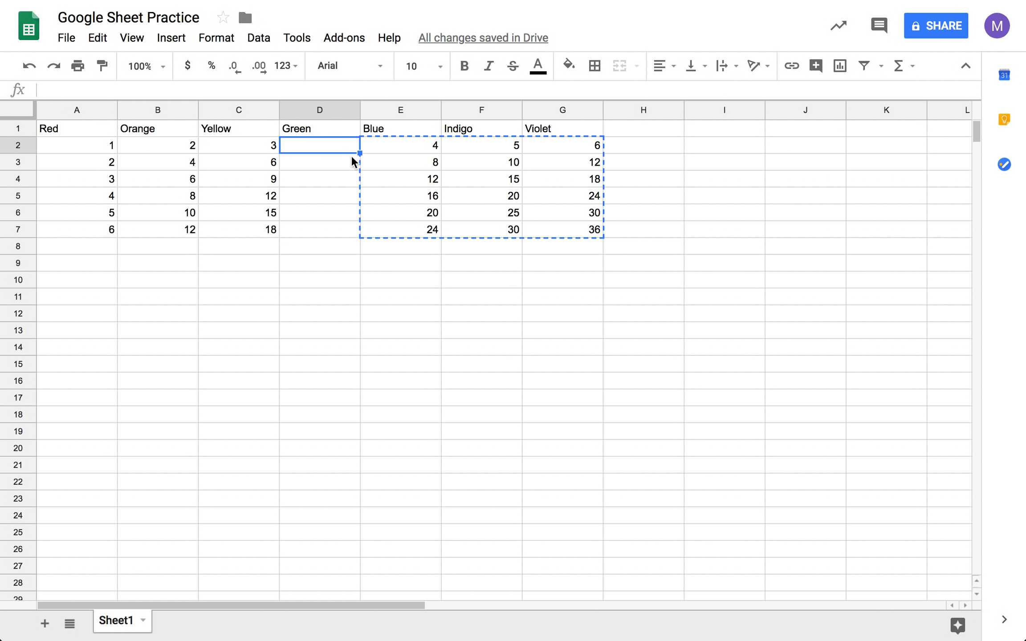
key("ctrl+v")
Enter 7 and 14 in cells G2 and G3 under the Violet heading
left_click(579, 141)
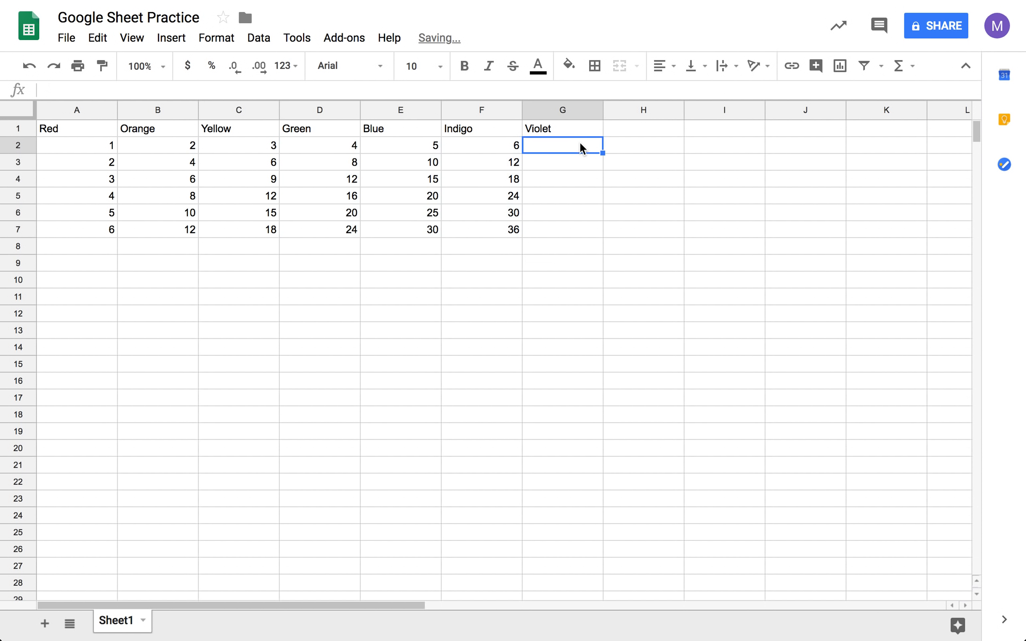
type("7")
key("Return")
type("14")
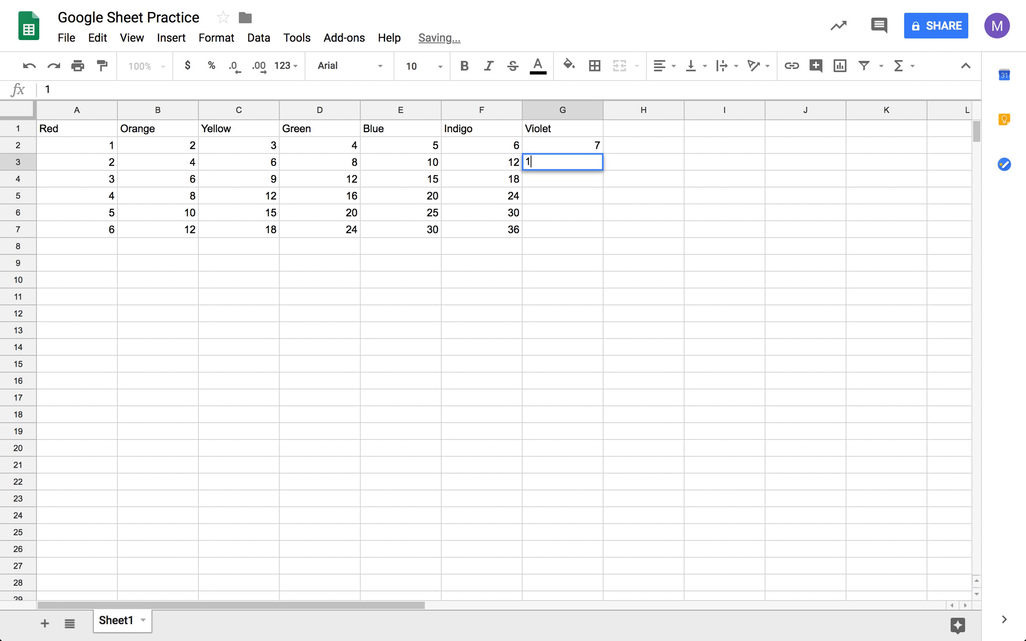
key("Return")
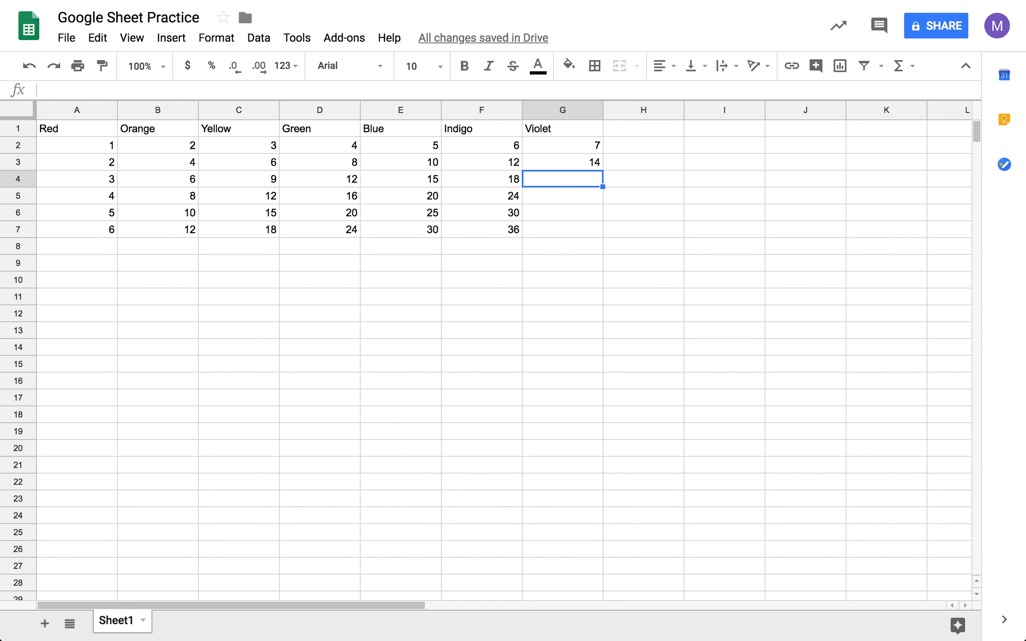
Try to multiply 3 by 7 in cell G4 with the entries 3x7 and =3x7
type("3x7")
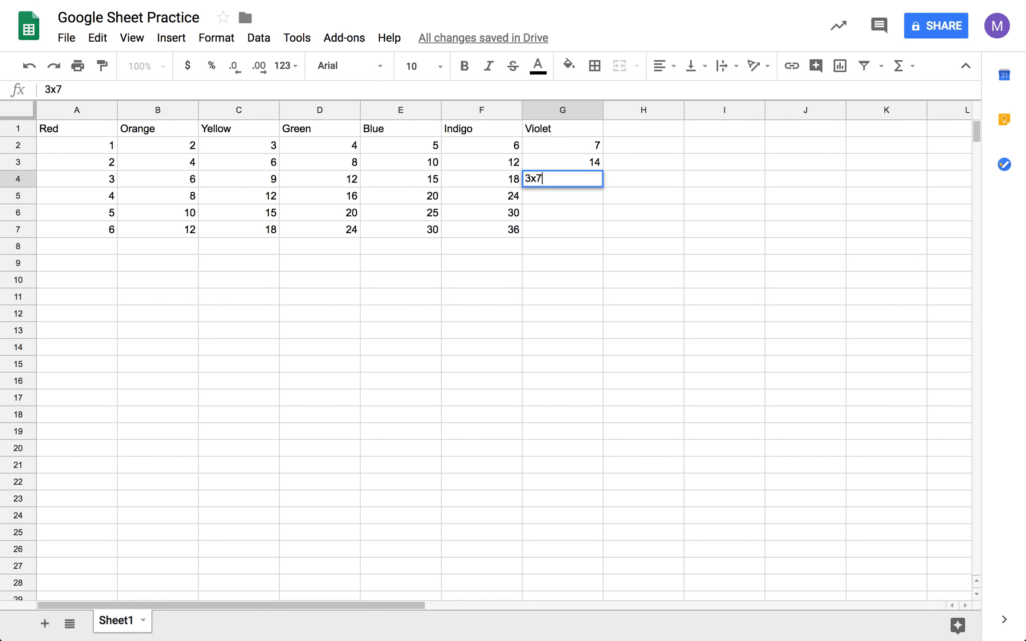
key("Tab")
key("Left")
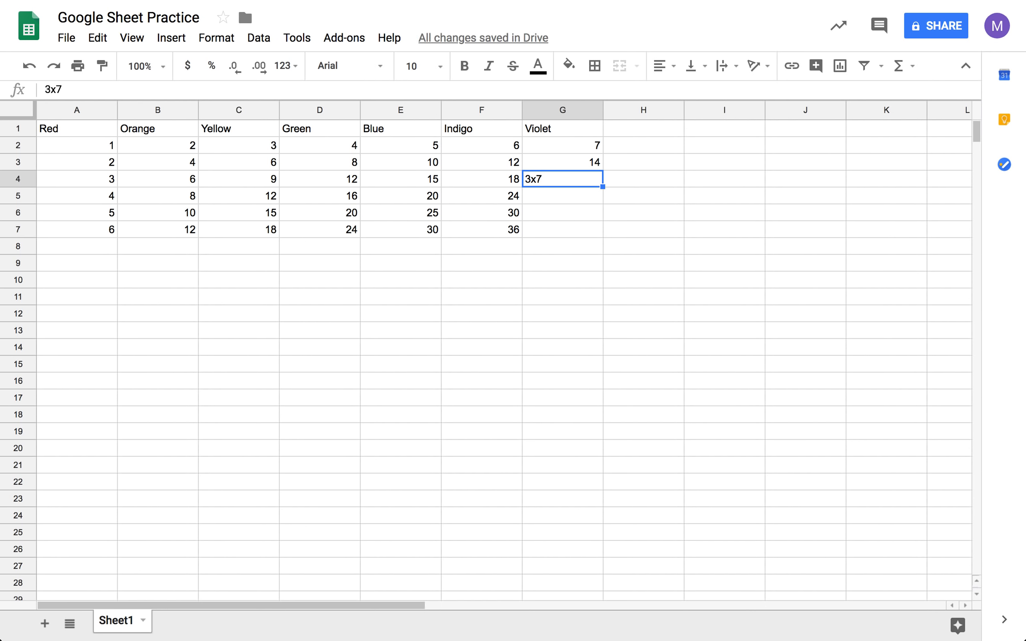
type("=3")
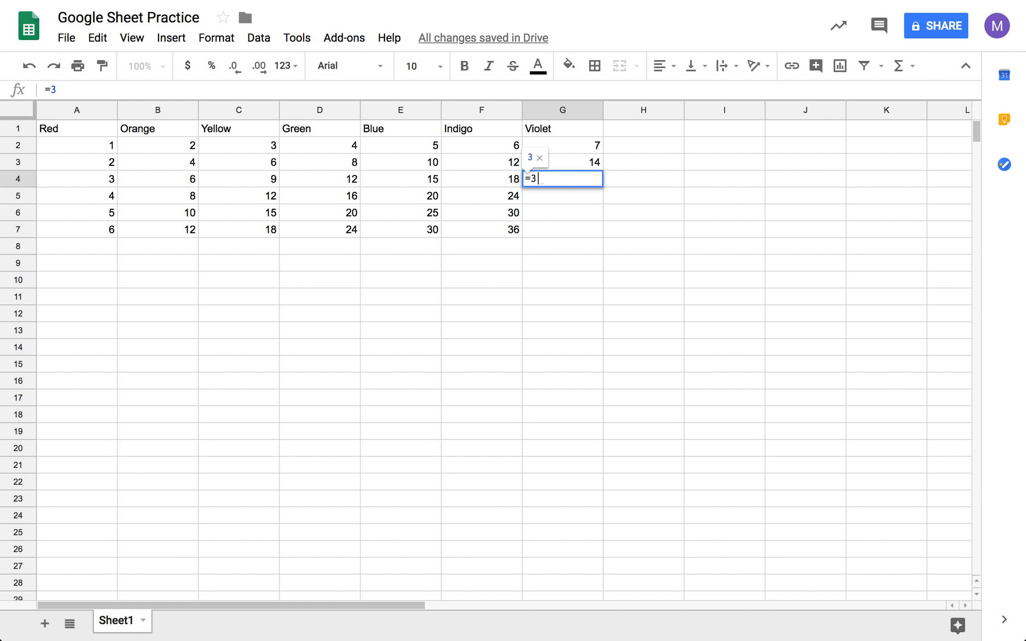
type("x7")
key("Tab")
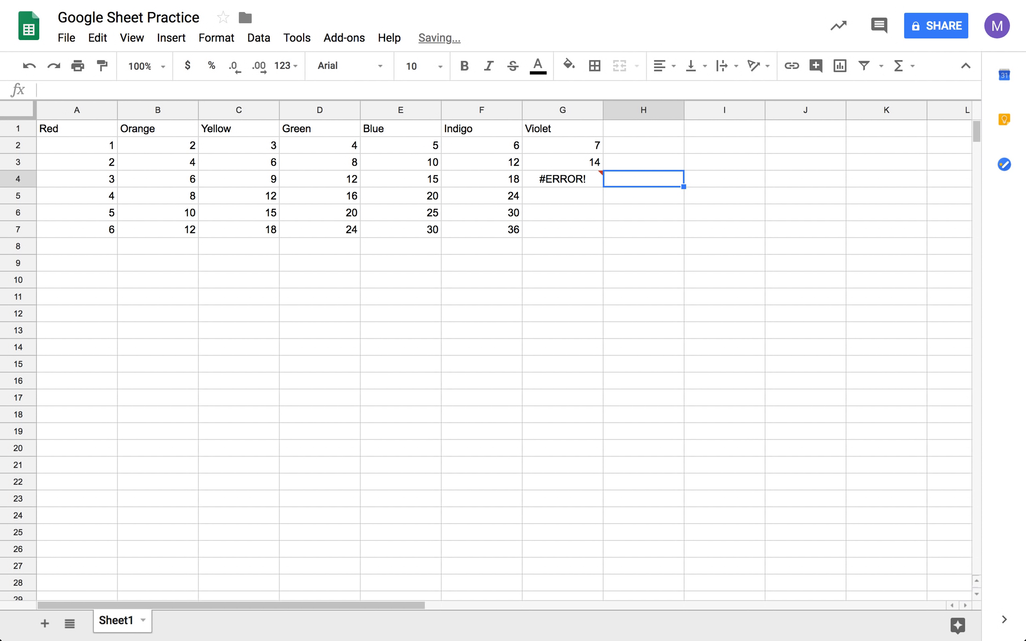
Replace the content of cell G4 with the formula =3*7
key("Left")
type("=3")
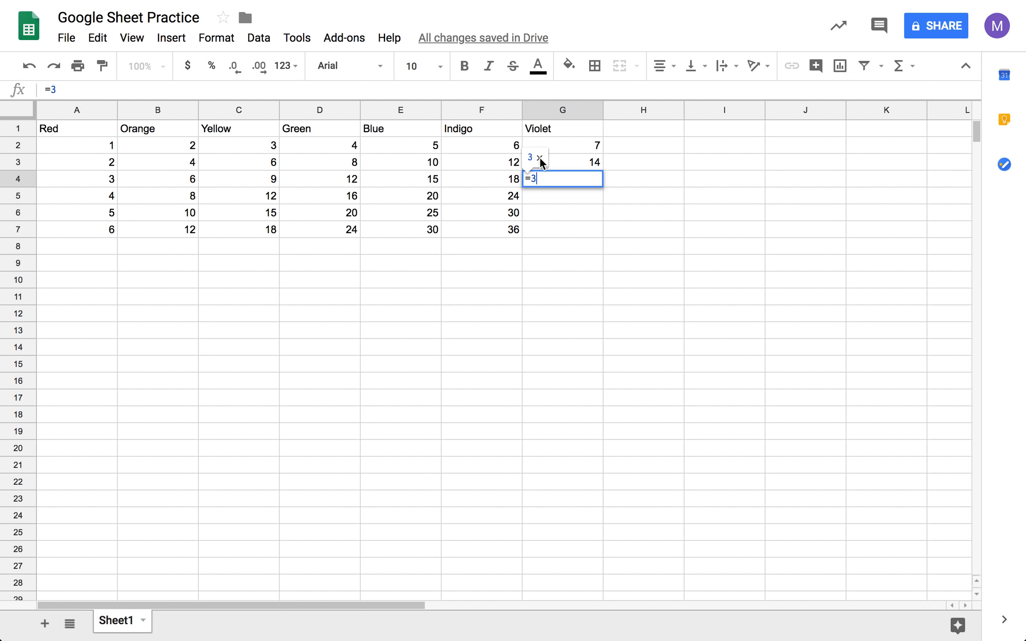
left_click(552, 183)
type("*7")
key("Tab")
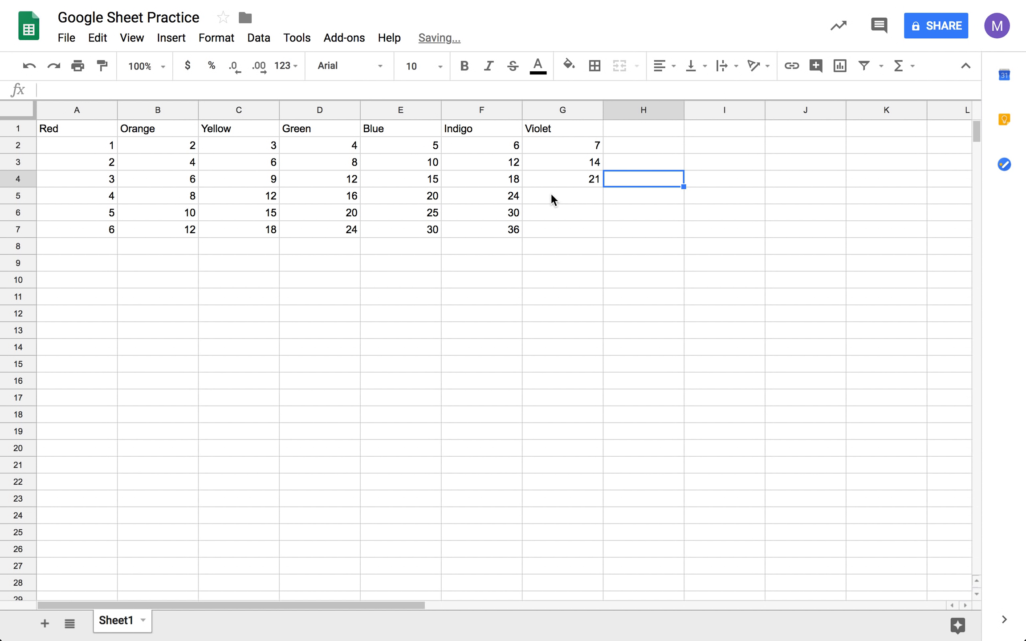
Enter the formula =3*4 in cell G5 and reopen the cell to check its formula
left_click(552, 196)
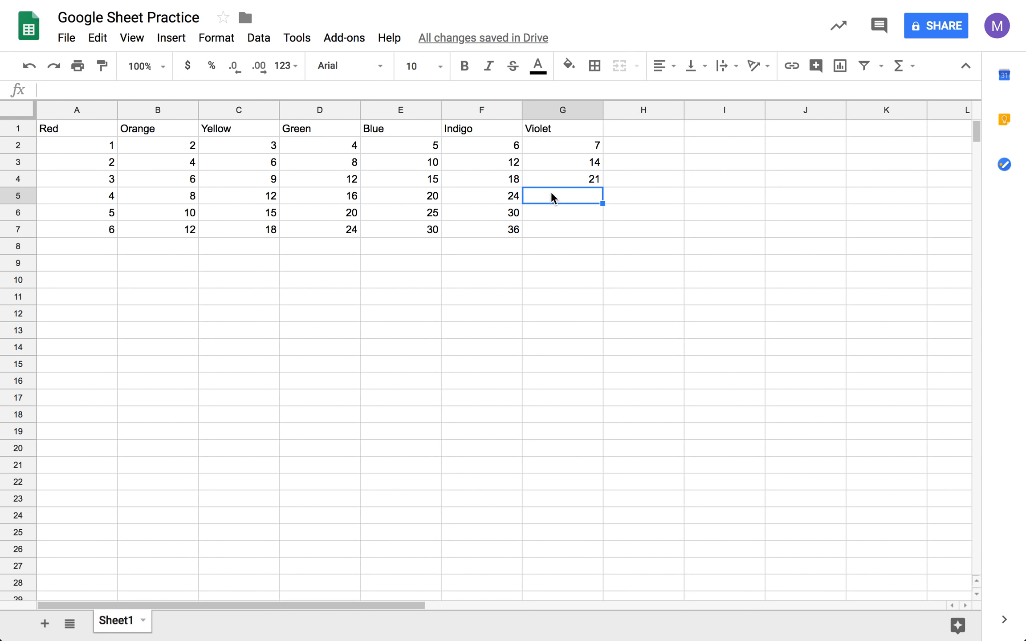
type("=3")
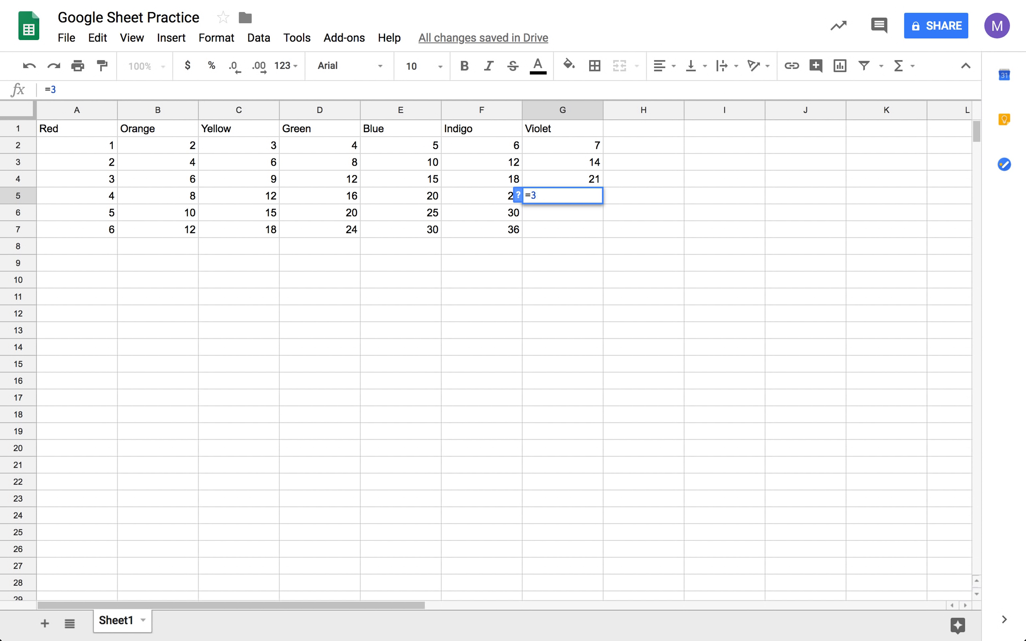
type("*4")
key("Tab")
left_click(595, 194)
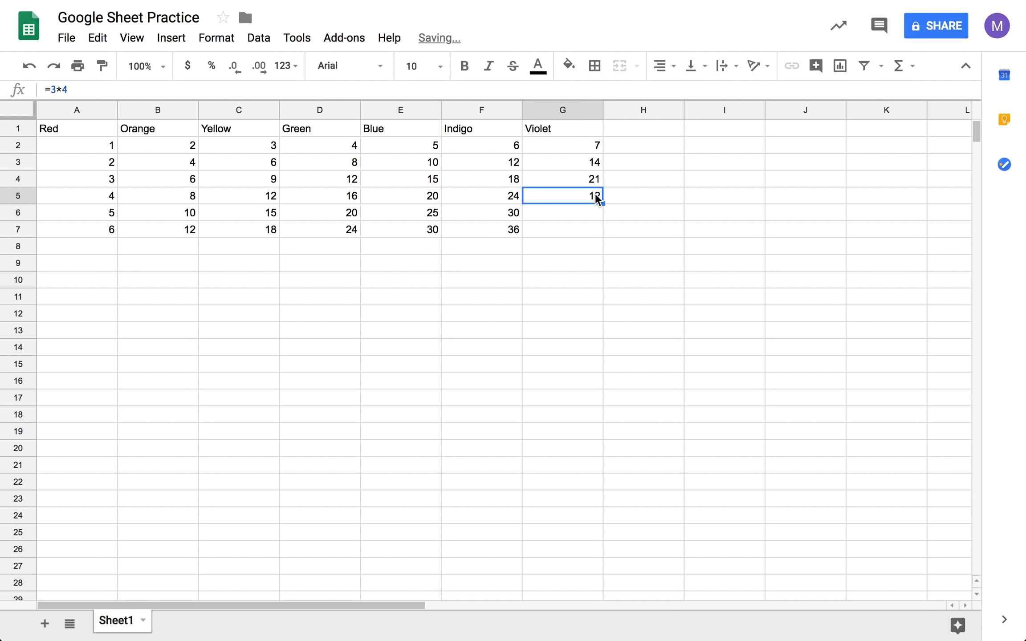
double_click(595, 193)
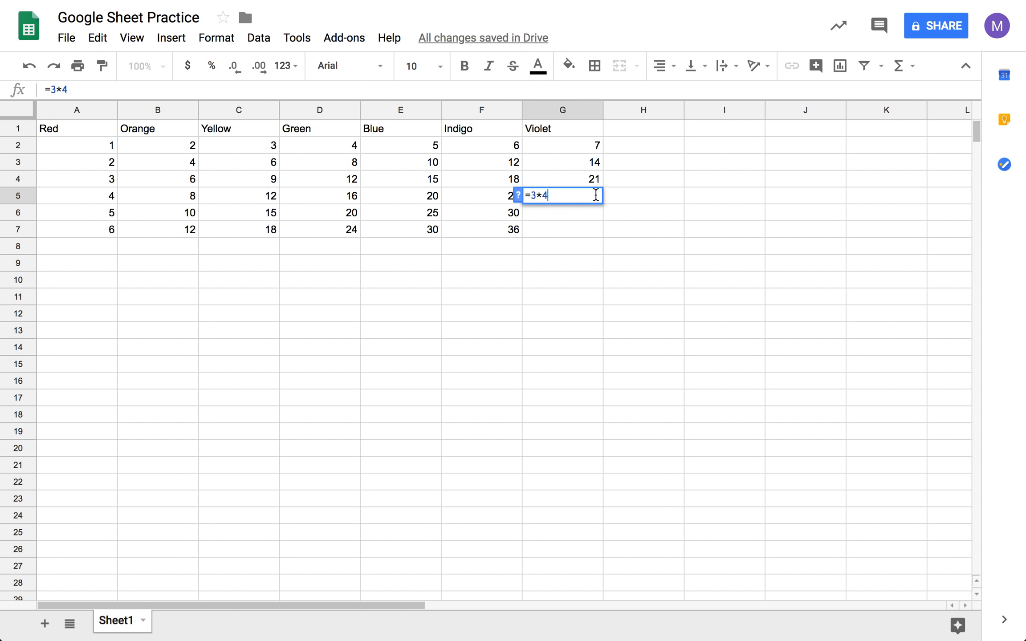
left_click(625, 202)
left_click(546, 196)
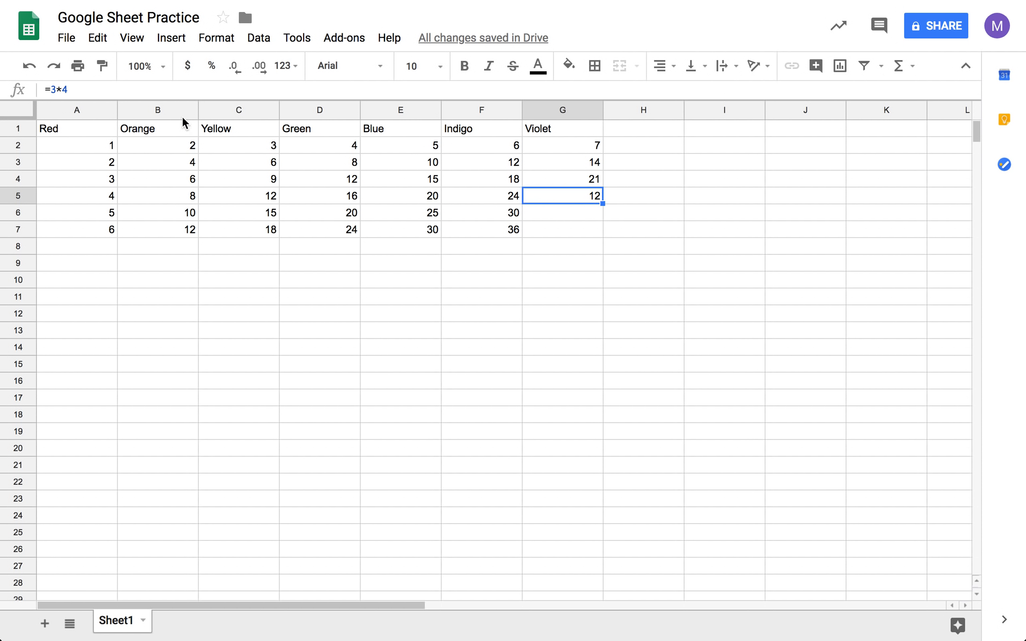
Correct the formula in cell G5 to =4*7 by changing its second factor to 7 and its first to 4
left_click(94, 86)
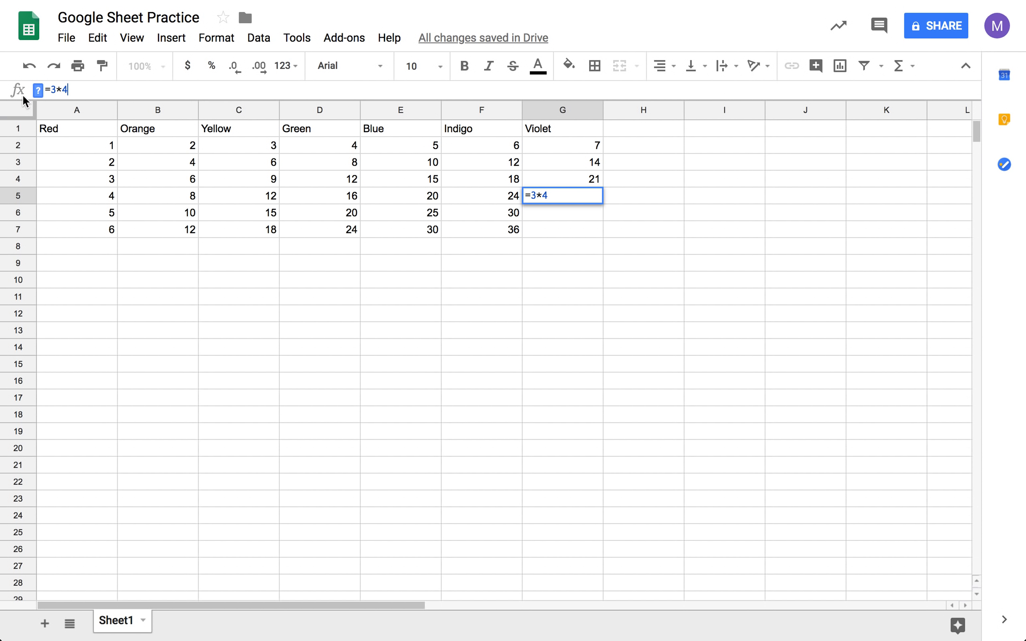
key("BackSpace")
type("7")
key("Tab")
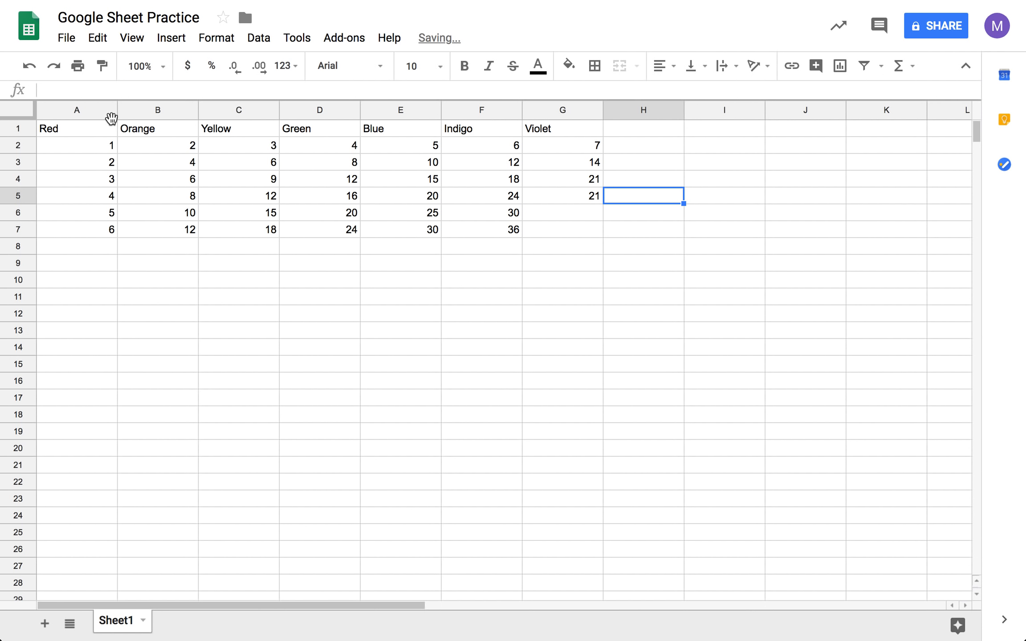
left_click(551, 192)
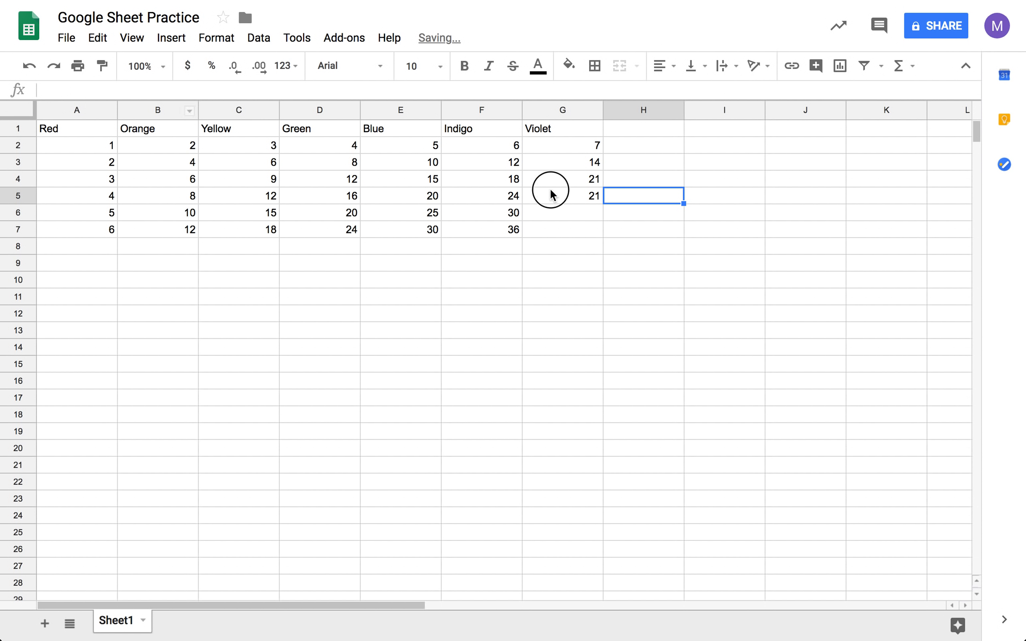
left_click(57, 89)
key("BackSpace")
type("4")
key("Tab")
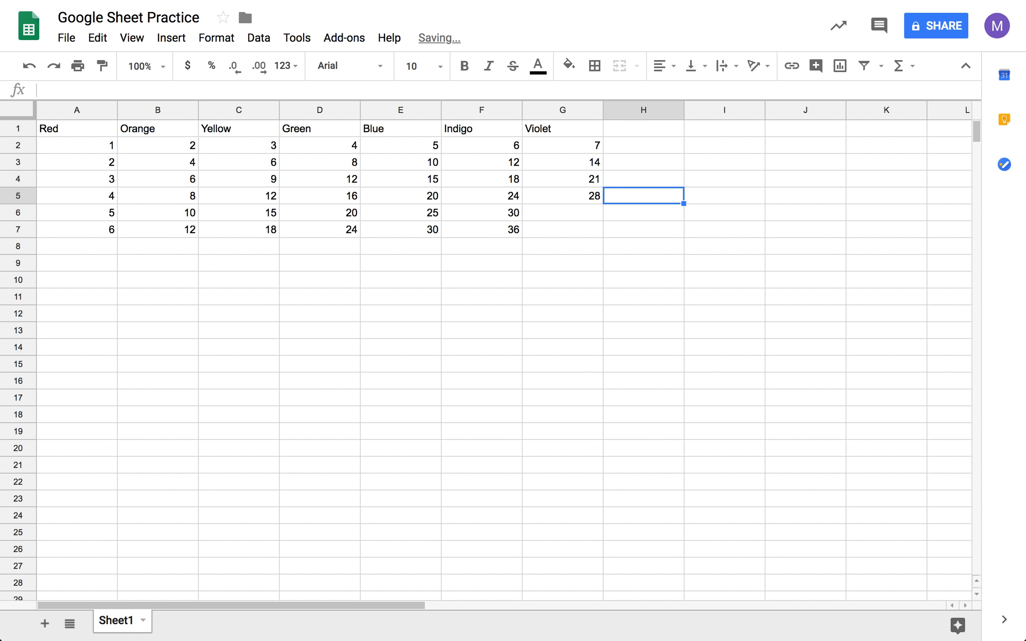
Complete the Violet column with the formulas =5*7 in cell G6 and =6*7 in cell G7
left_click(591, 208)
type("=5*7")
key("Tab")
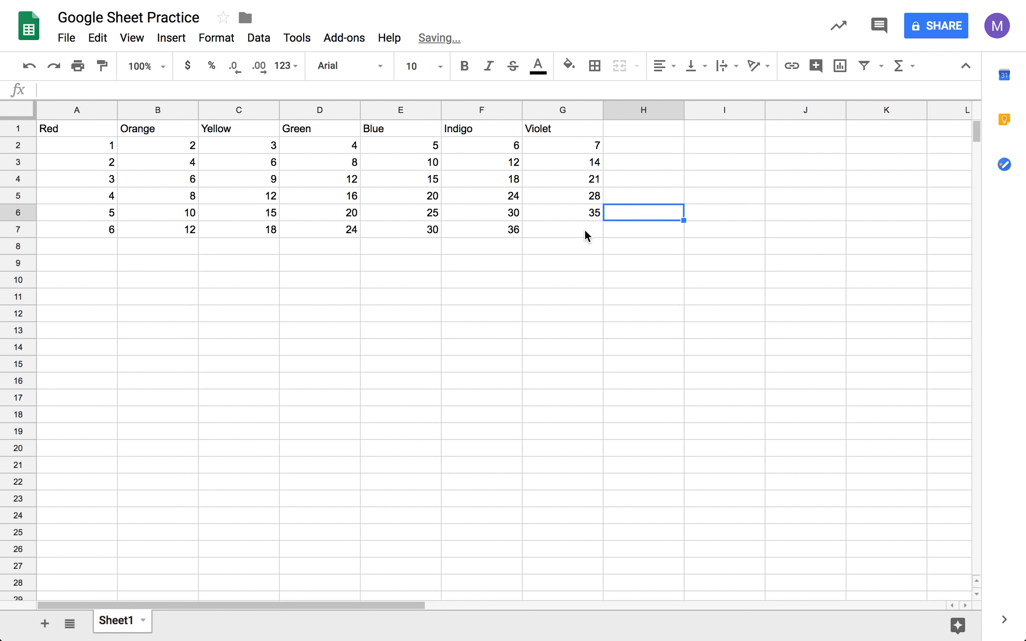
left_click(585, 236)
type("=6*7")
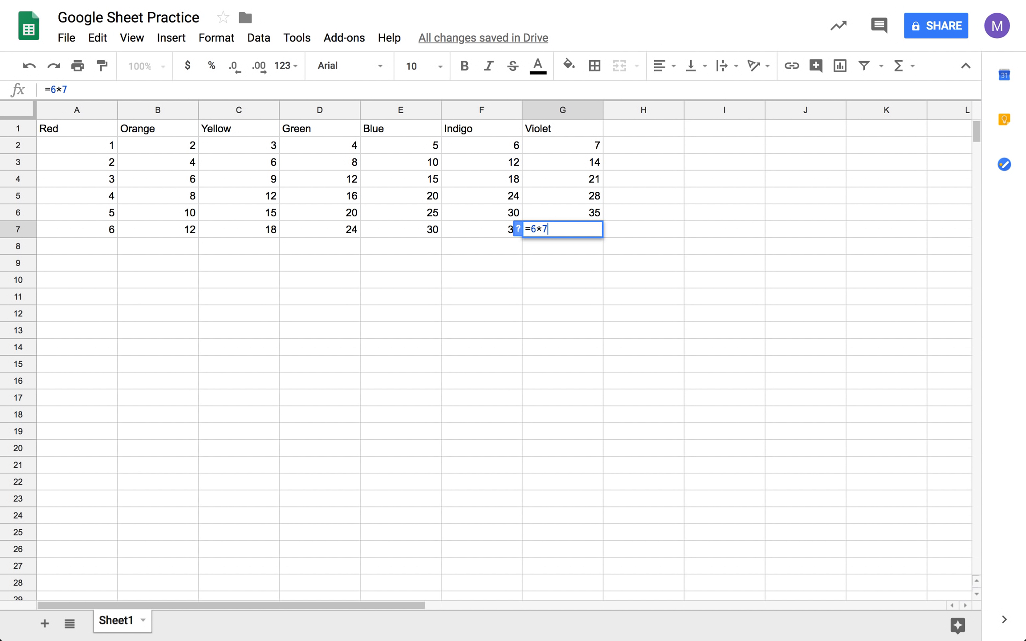
key("Tab")
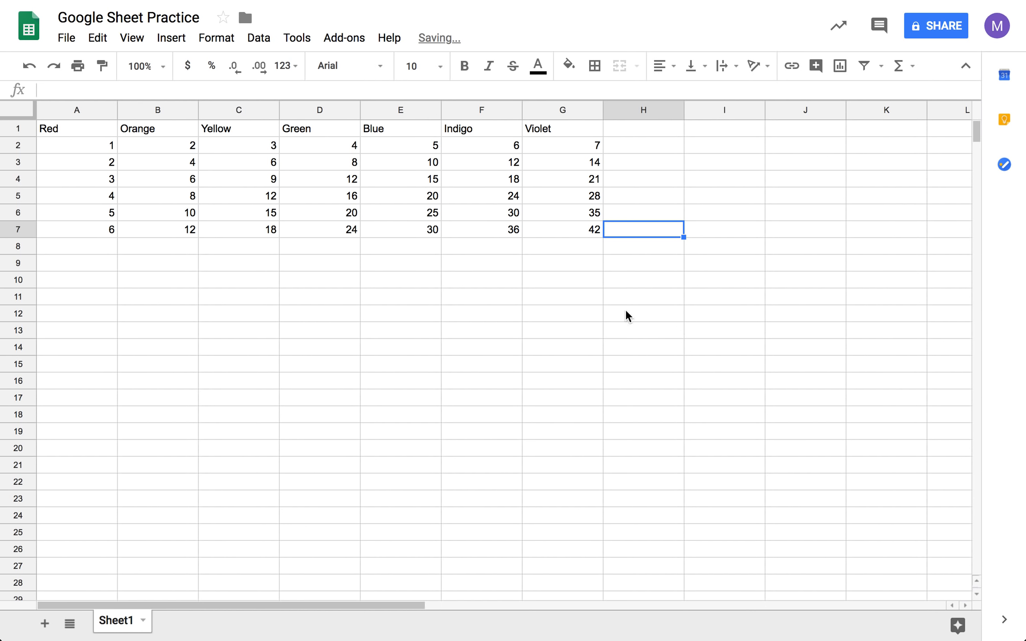
left_click(557, 246)
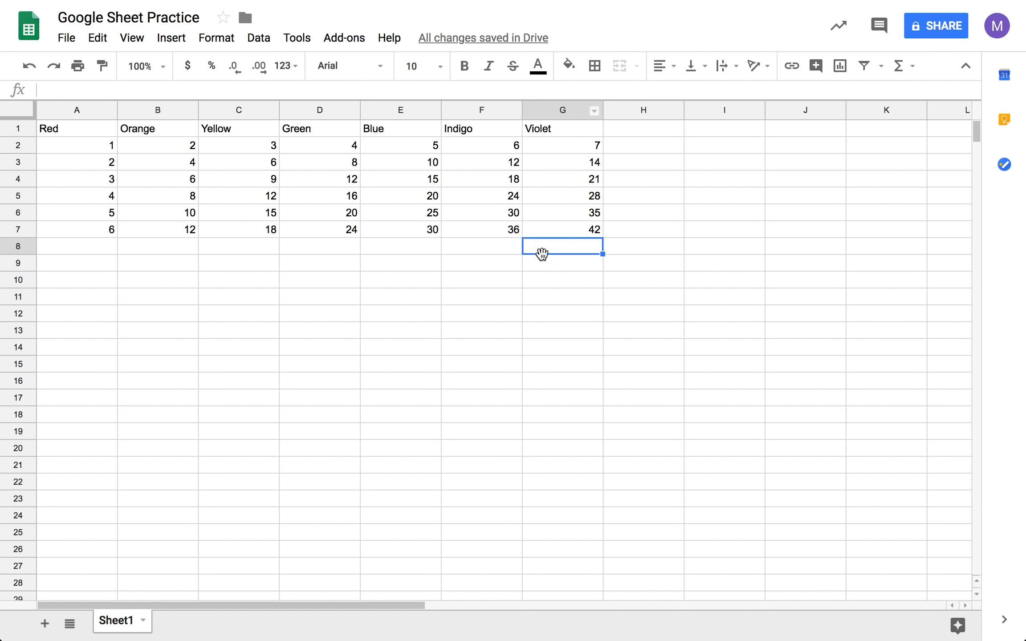
left_click(479, 245)
left_click(469, 269)
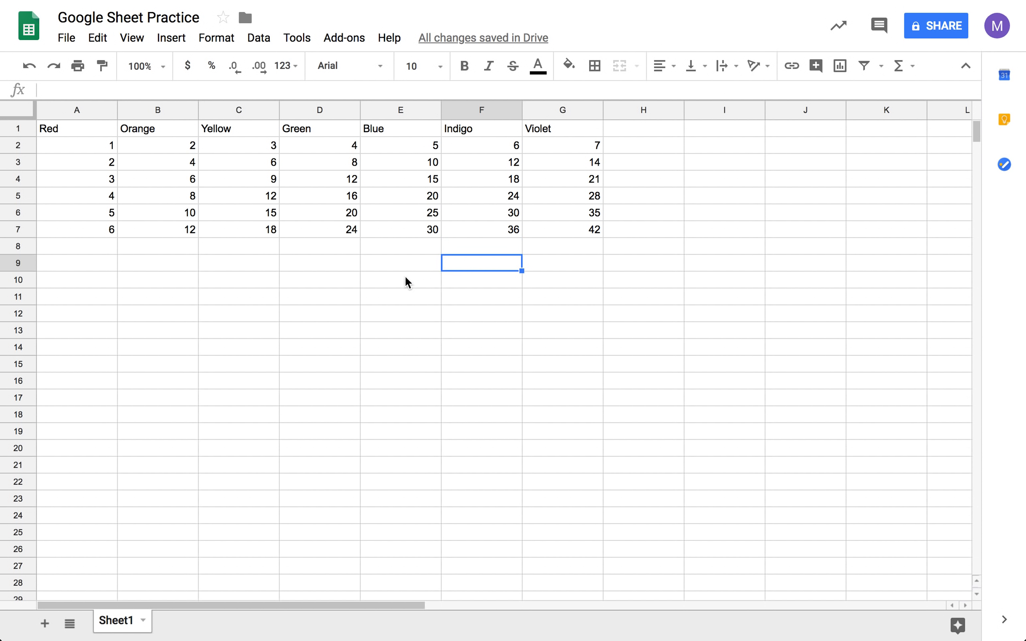
left_click(406, 280)
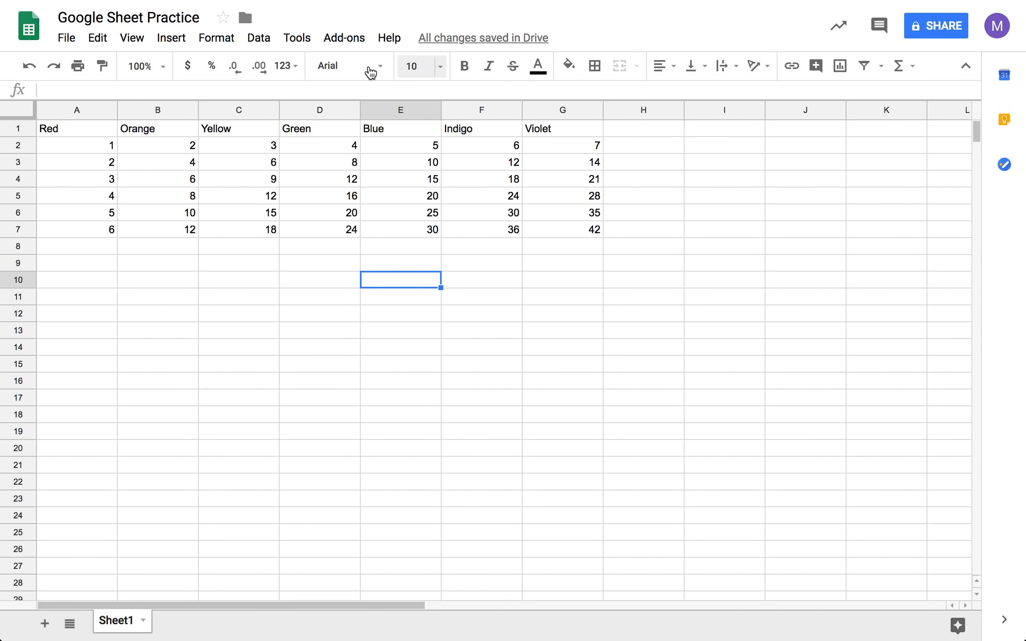
Set the Red heading in cell A1 to font size 12 and centre it horizontally
left_click(78, 130)
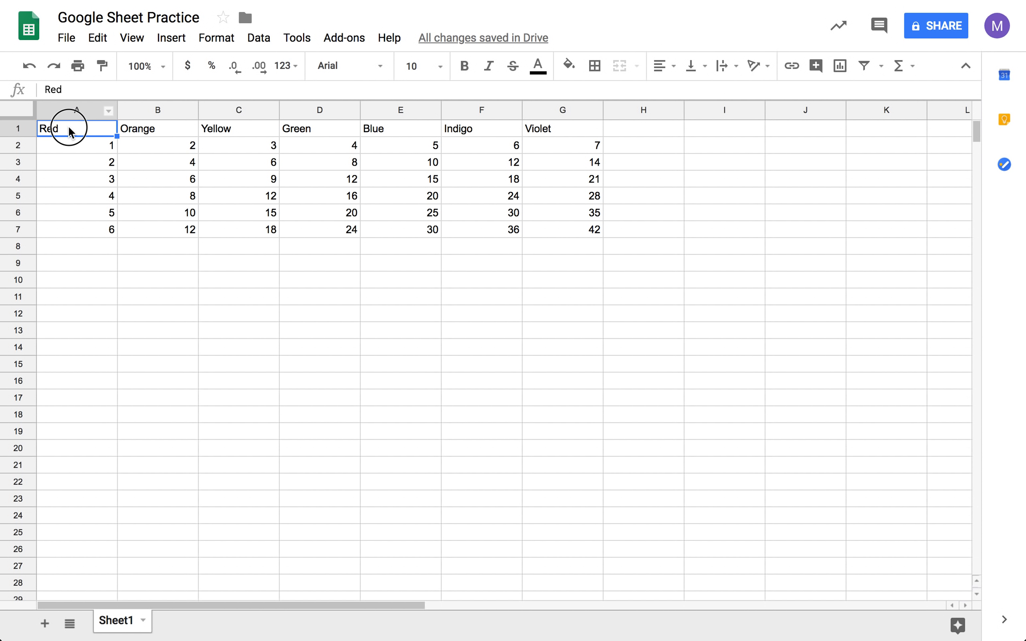
left_click(433, 66)
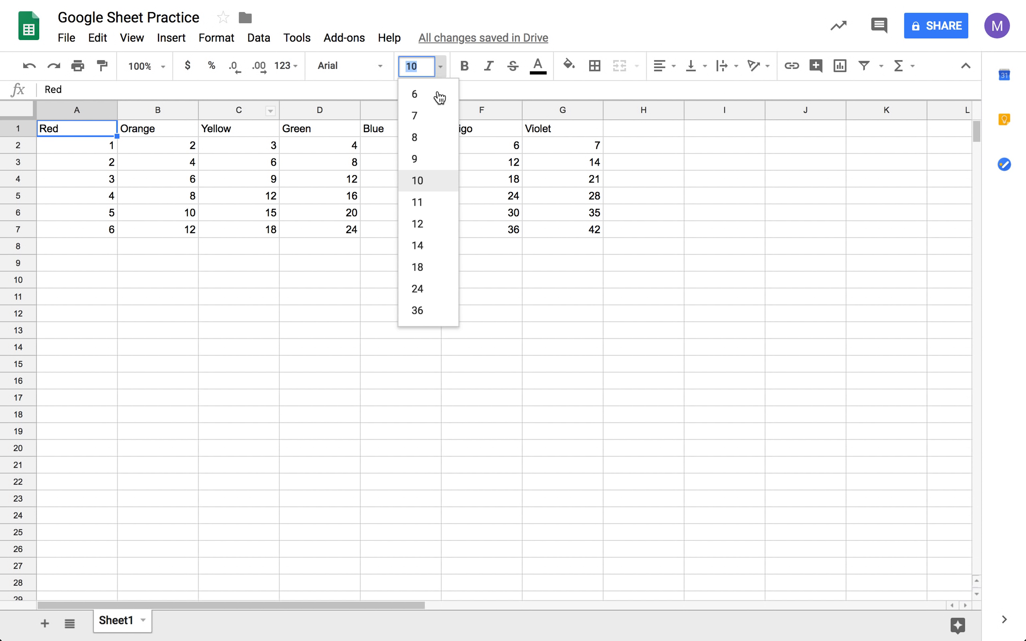
left_click(435, 222)
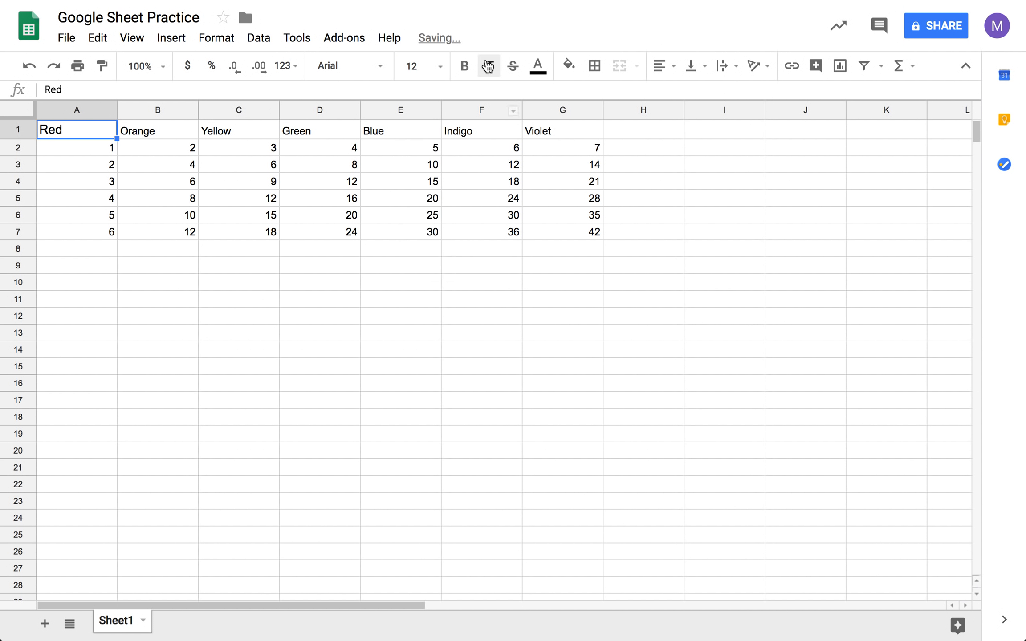
left_click(674, 71)
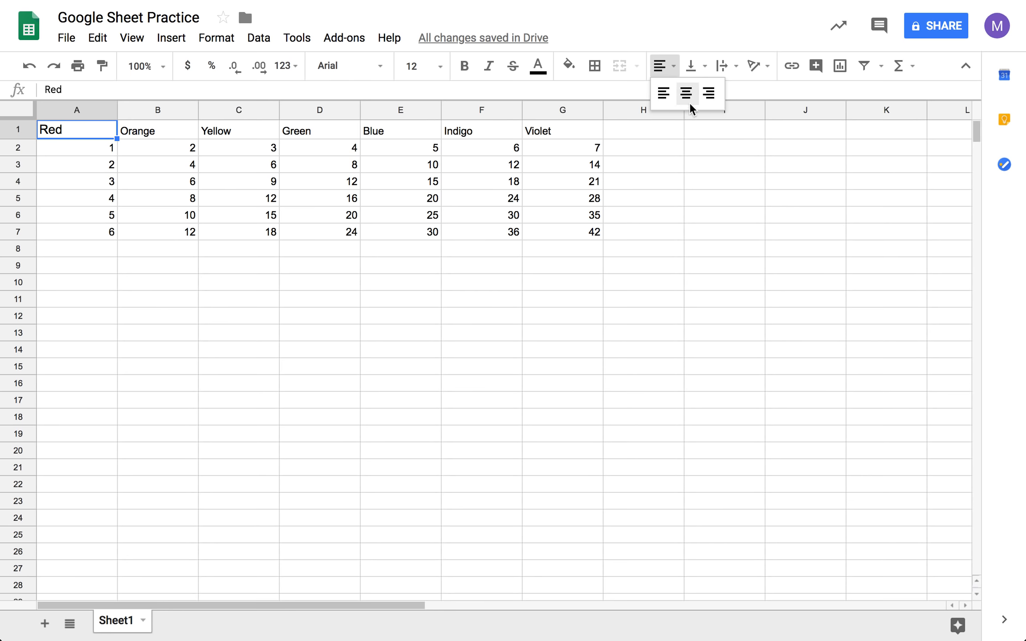
left_click(686, 94)
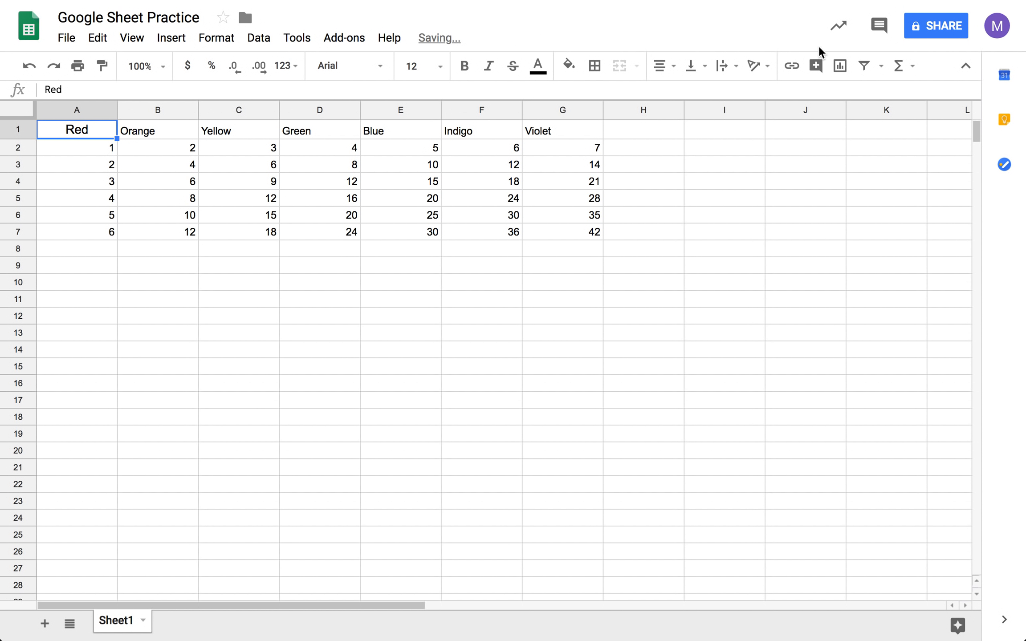
Fill the Red heading cell with red and set its text colour to dark red 2
left_click(569, 66)
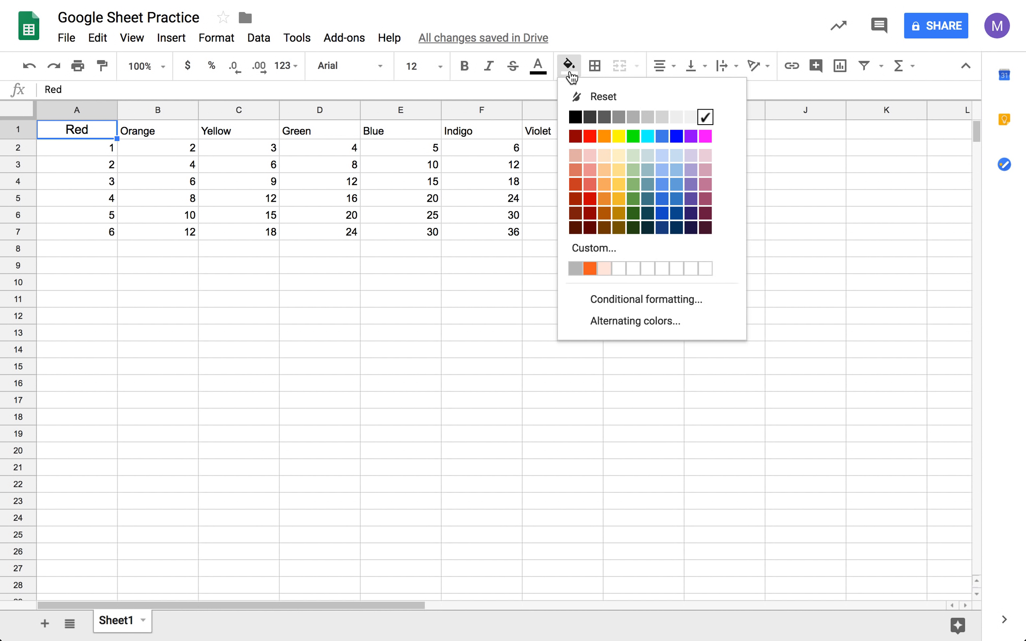
left_click(589, 136)
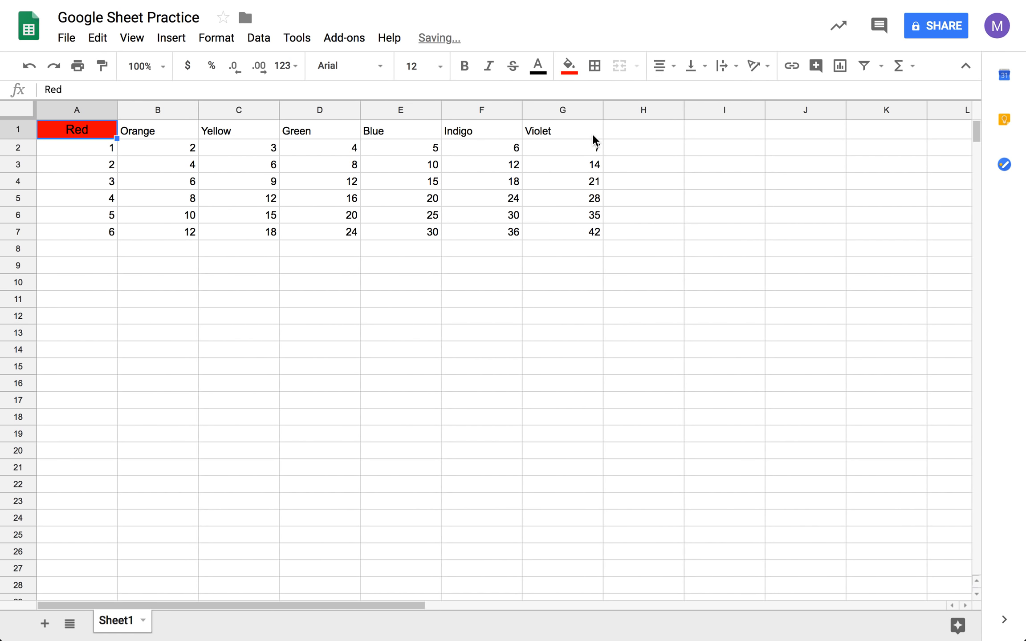
left_click(517, 287)
left_click(85, 130)
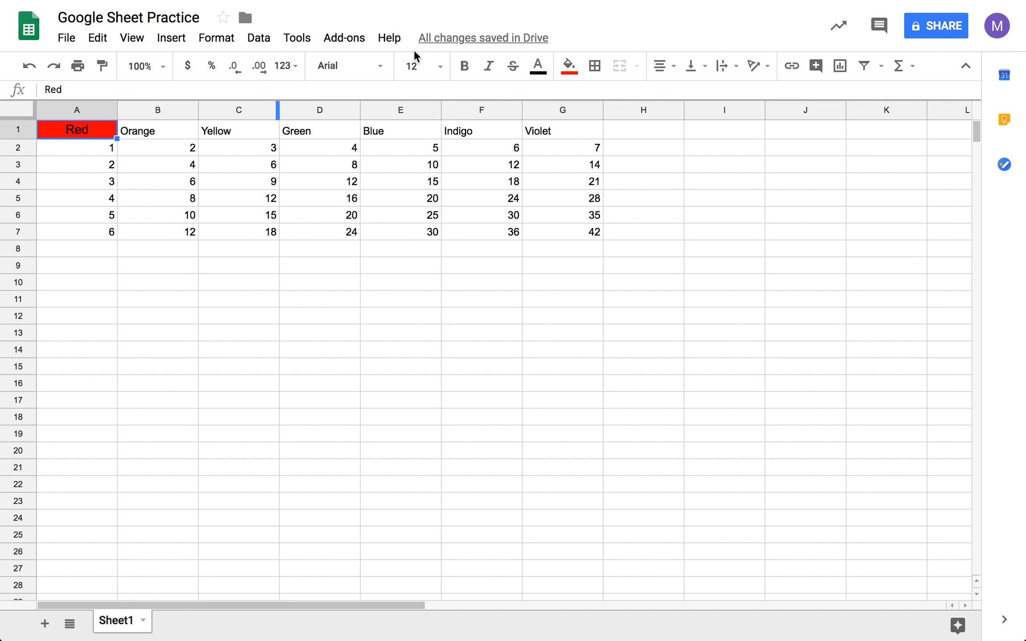
left_click(541, 67)
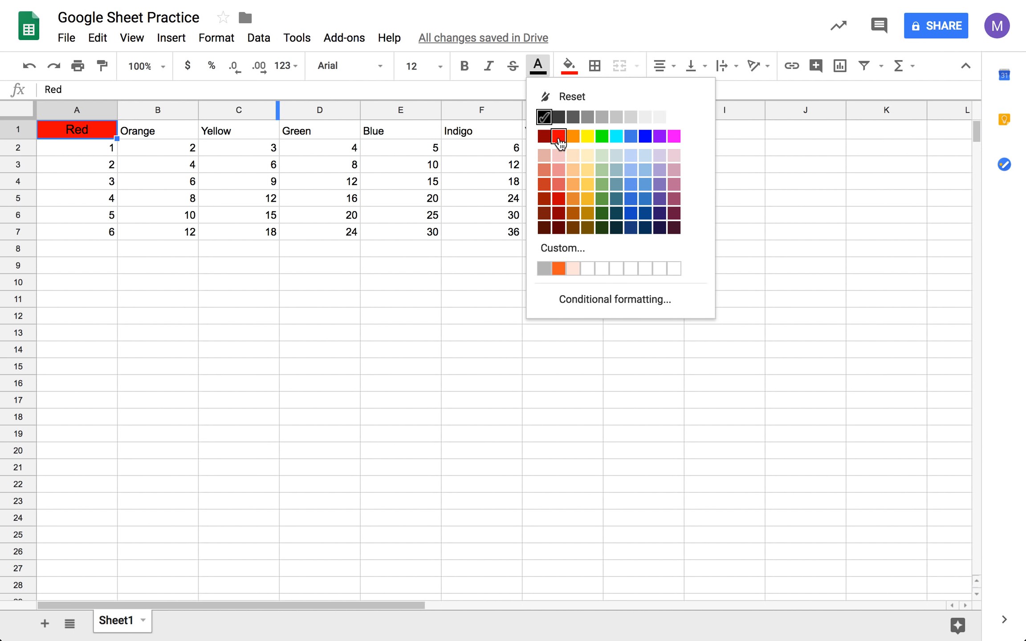
left_click(558, 212)
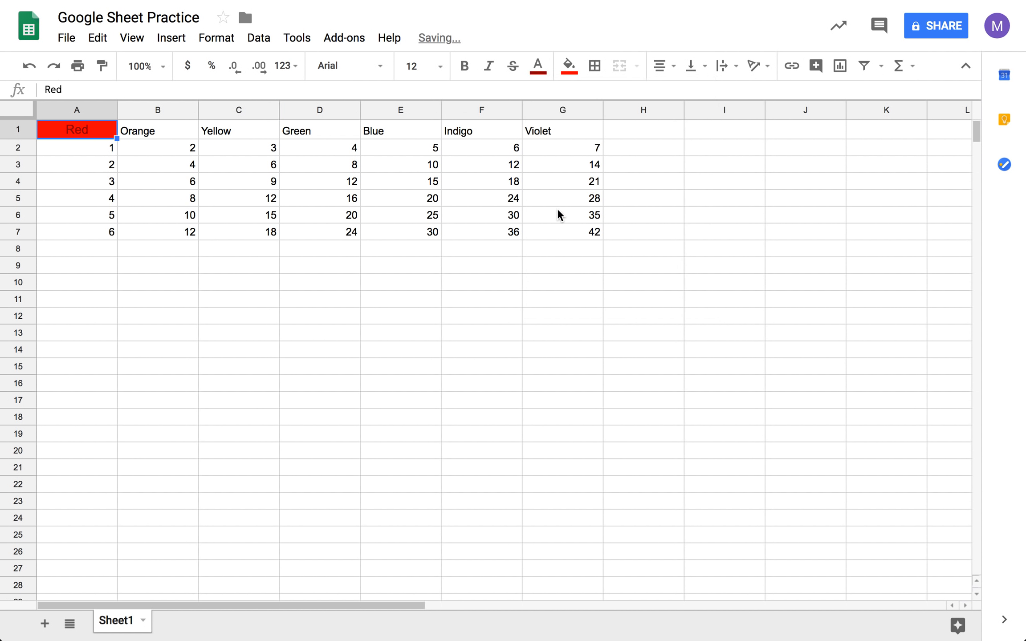
Set the Orange heading in cell B1 to font size 12 and centre it horizontally
left_click(155, 141)
left_click(175, 129)
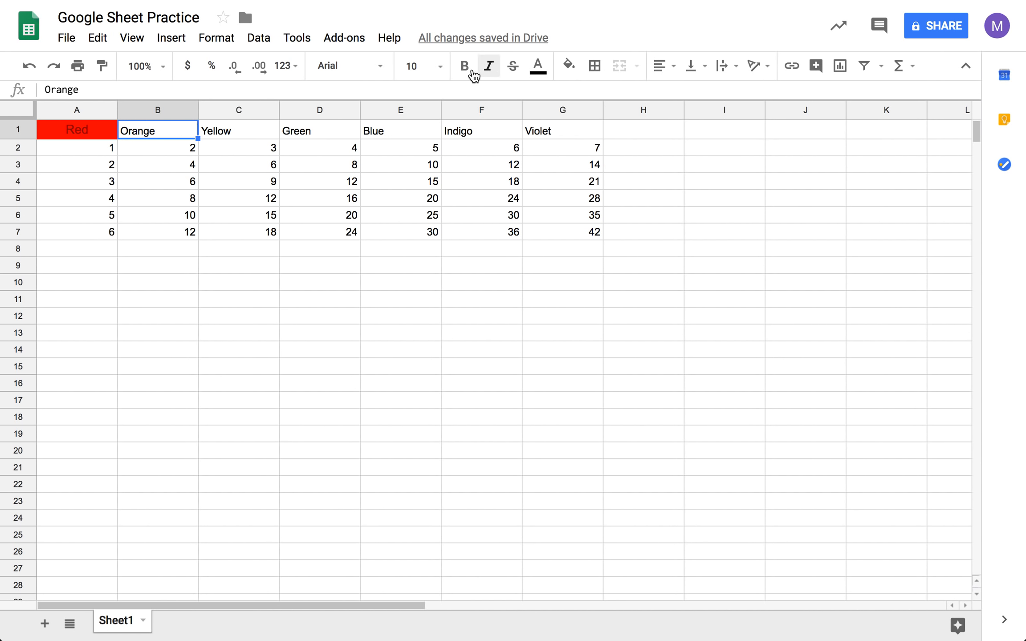
left_click(441, 66)
left_click(436, 234)
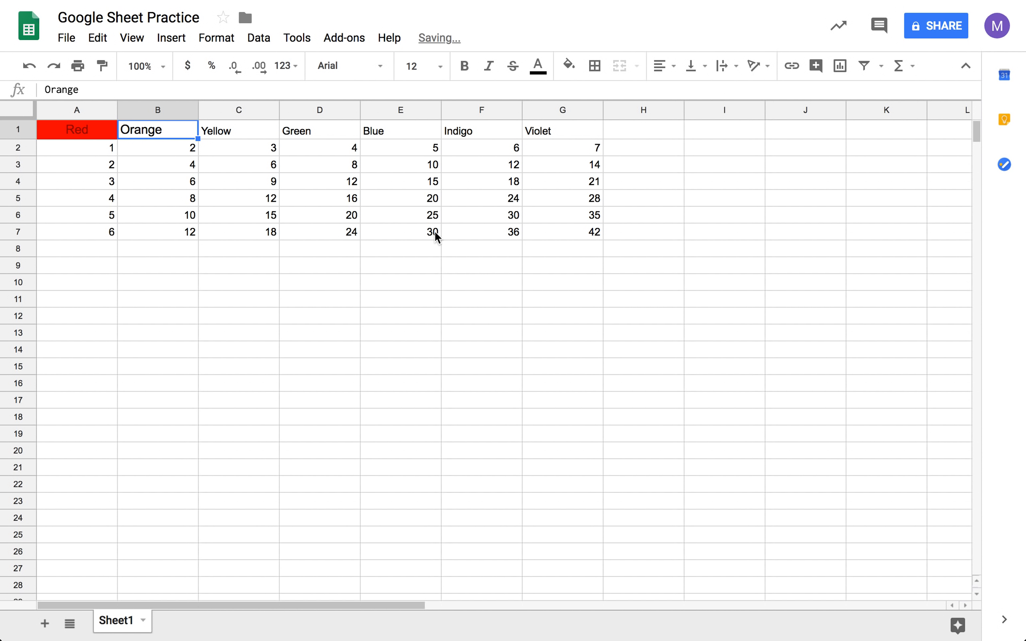
left_click(663, 66)
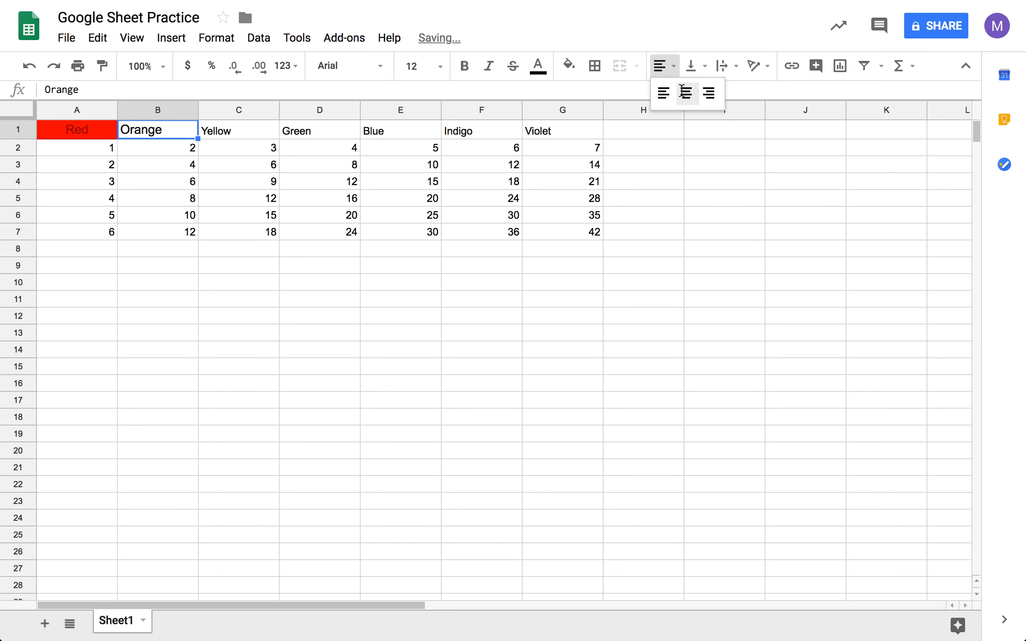
left_click(686, 92)
Fill the Orange heading cell with light orange 2 and set its text colour to orange
left_click(569, 65)
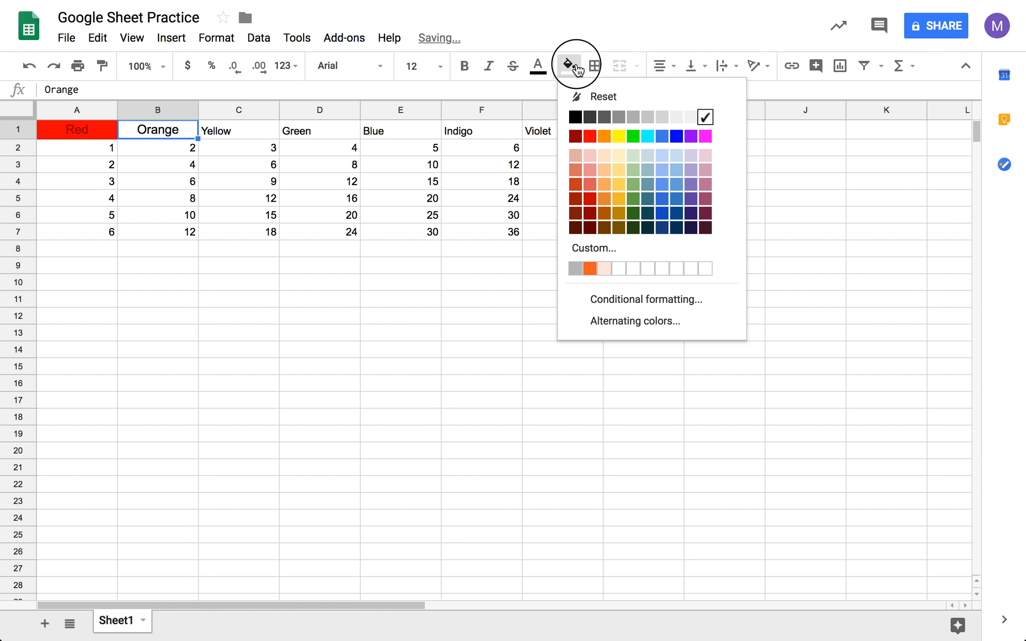
left_click(609, 172)
left_click(542, 72)
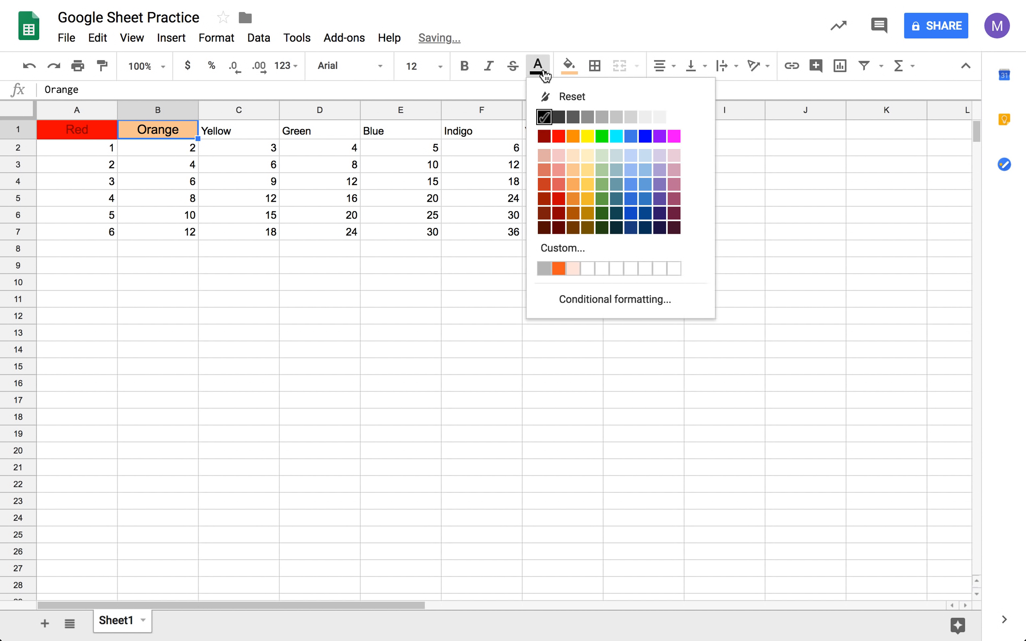
left_click(572, 136)
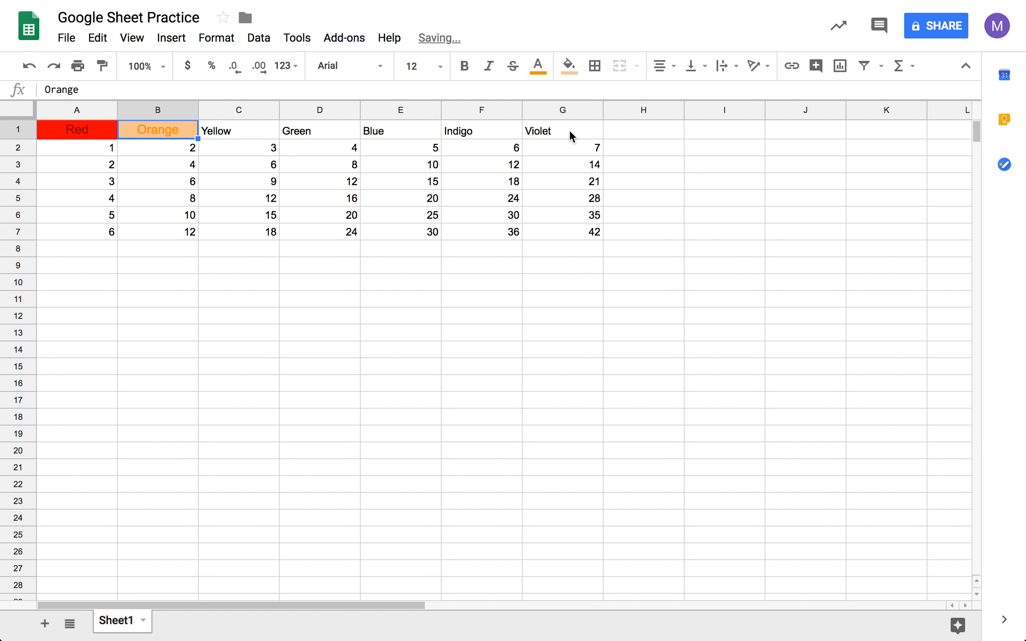
left_click(86, 132)
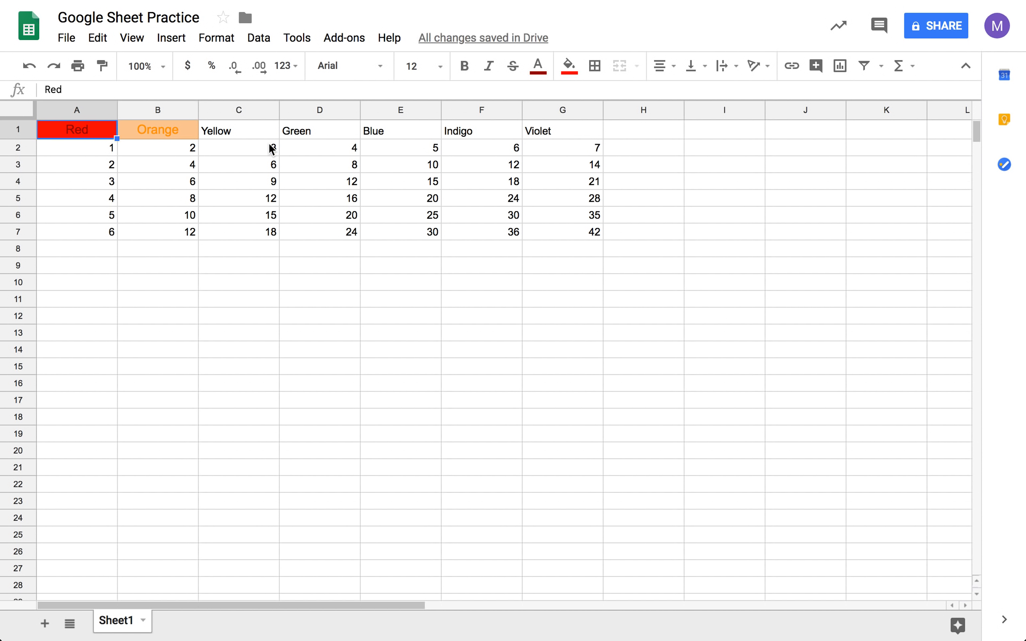
Set the Yellow heading in cell C1 to font size 12 and centre it horizontally
left_click(263, 131)
left_click(439, 71)
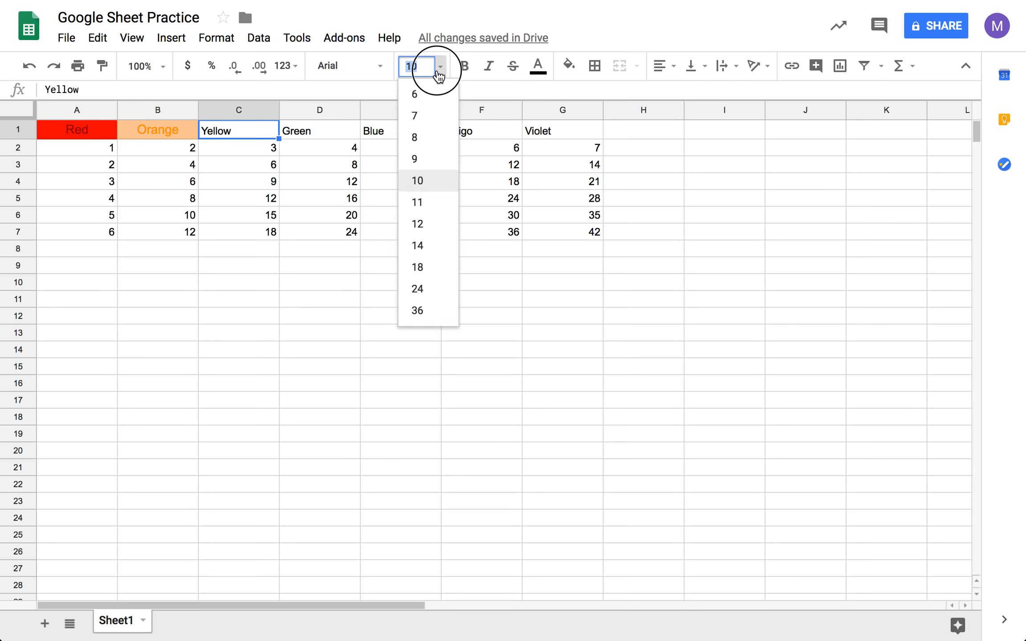
left_click(439, 228)
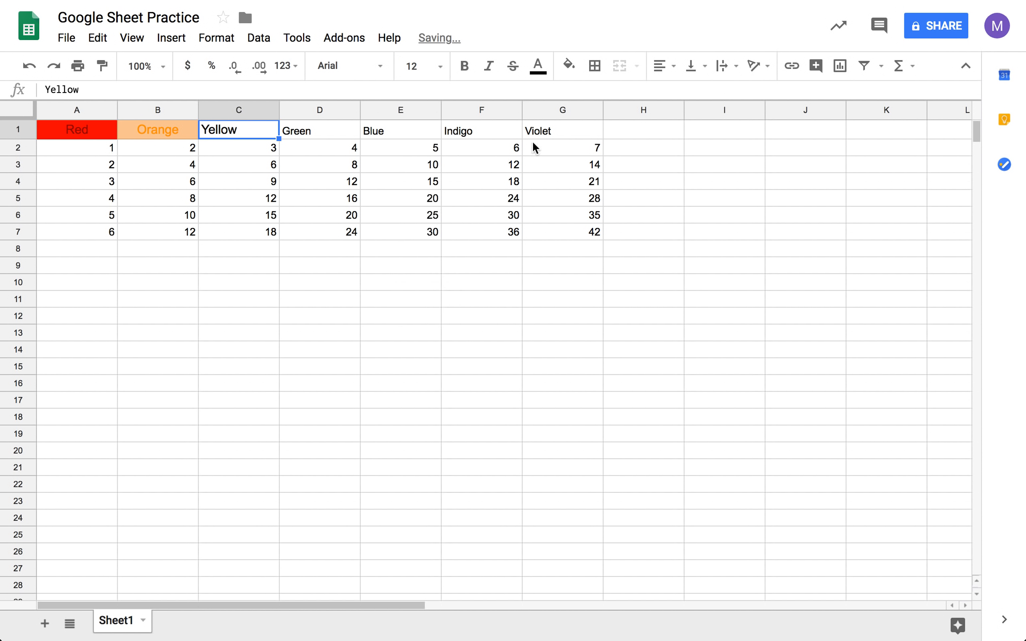
left_click(664, 66)
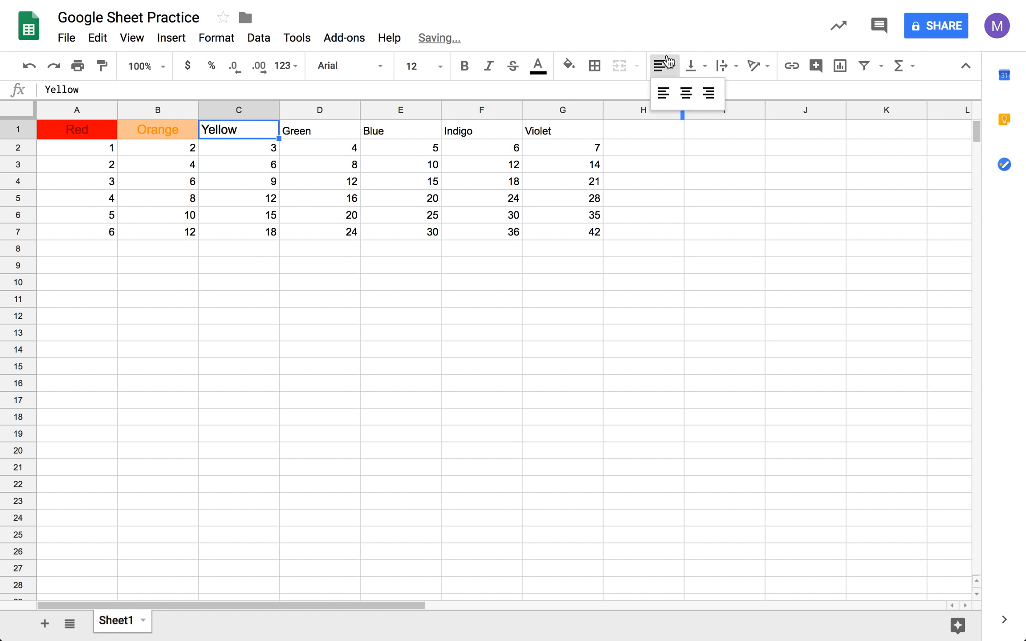
left_click(686, 93)
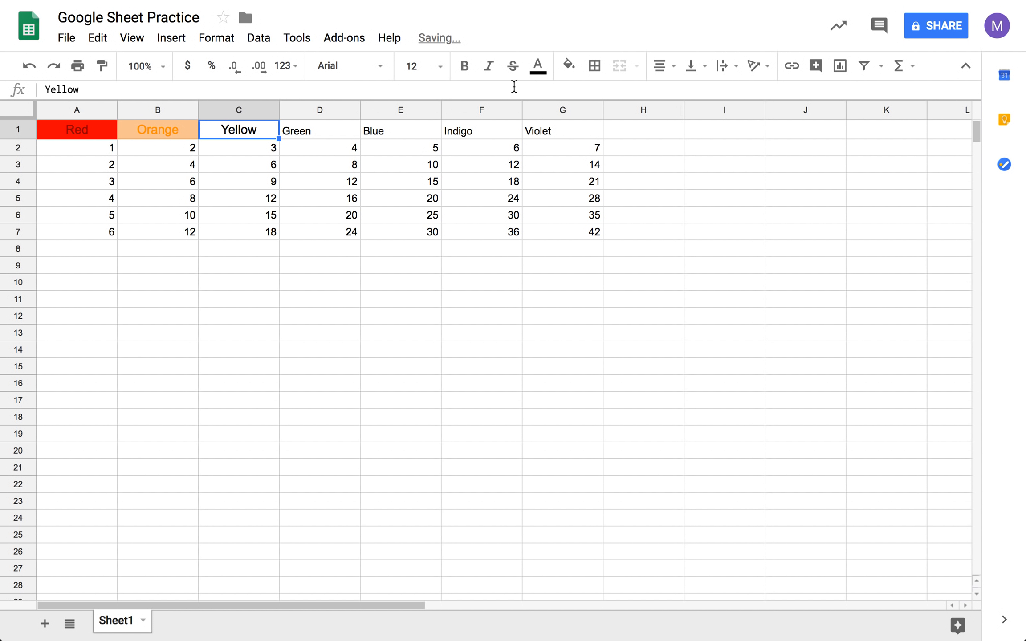
Fill the Yellow heading cell with light yellow 3 and set its text colour to yellow
left_click(565, 67)
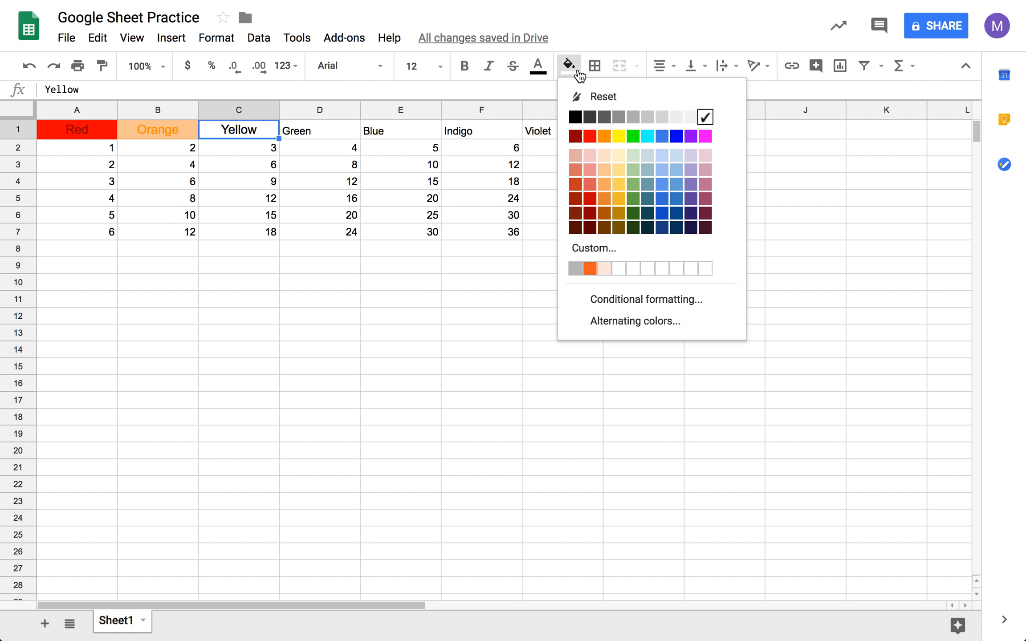
left_click(622, 157)
left_click(538, 67)
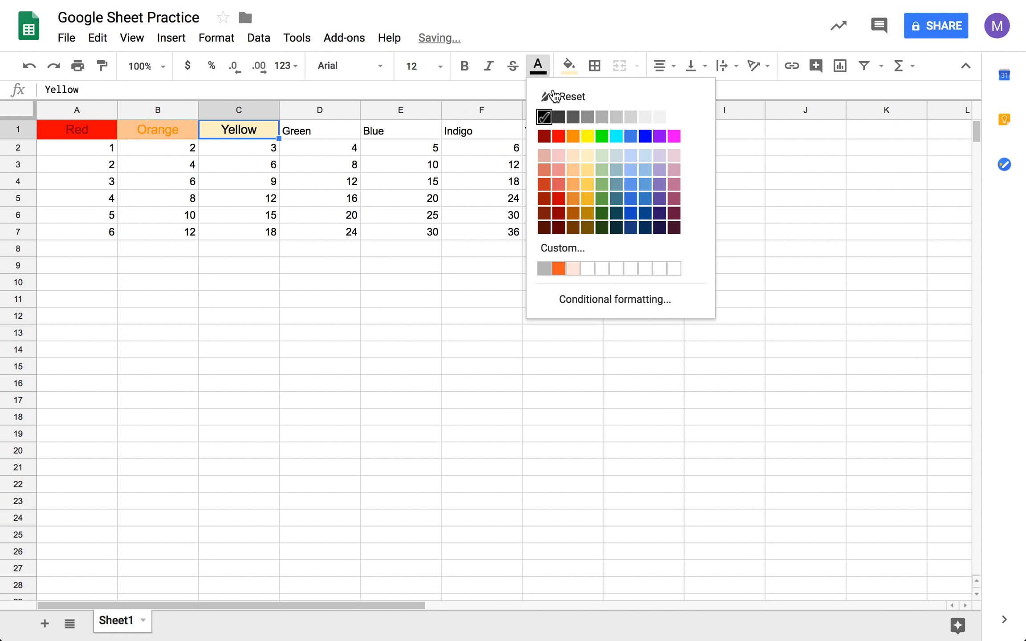
left_click(587, 136)
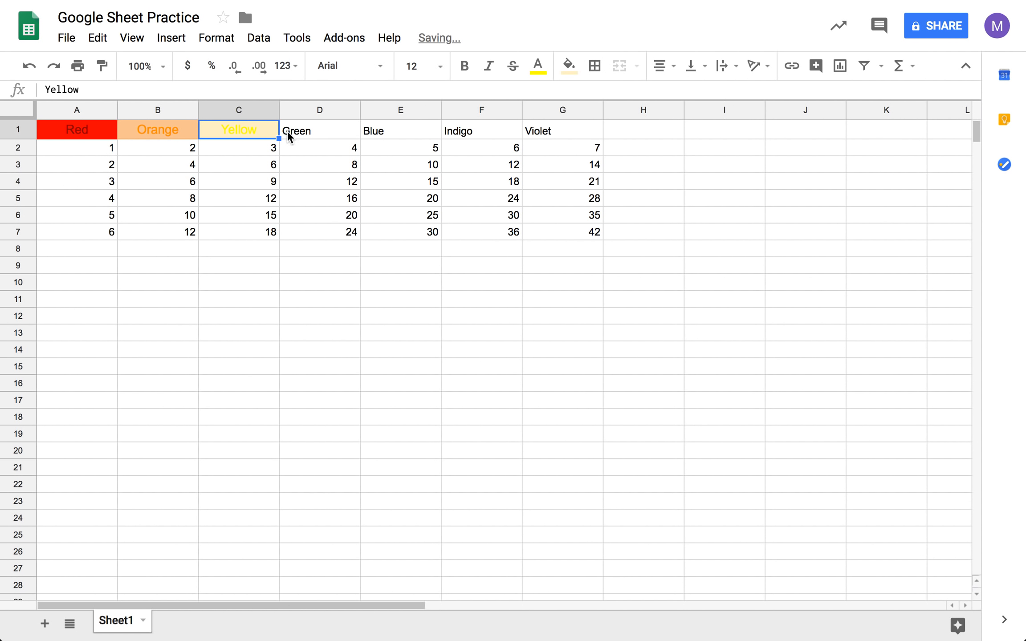
Fill the Green heading in cell D1 with light green 2 and set its text colour to dark green 3
left_click(349, 129)
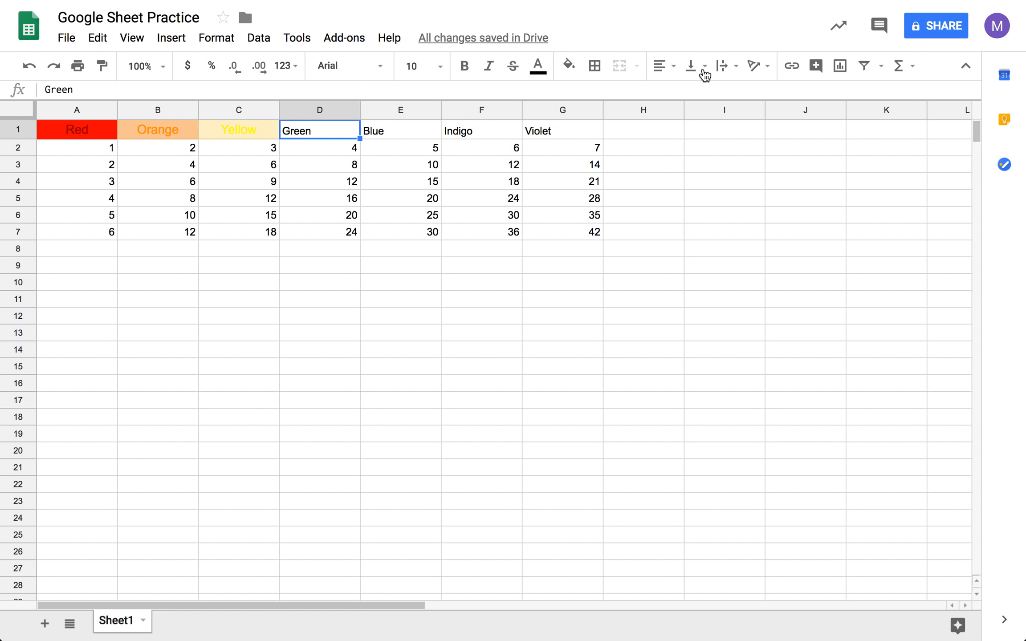
left_click(257, 130)
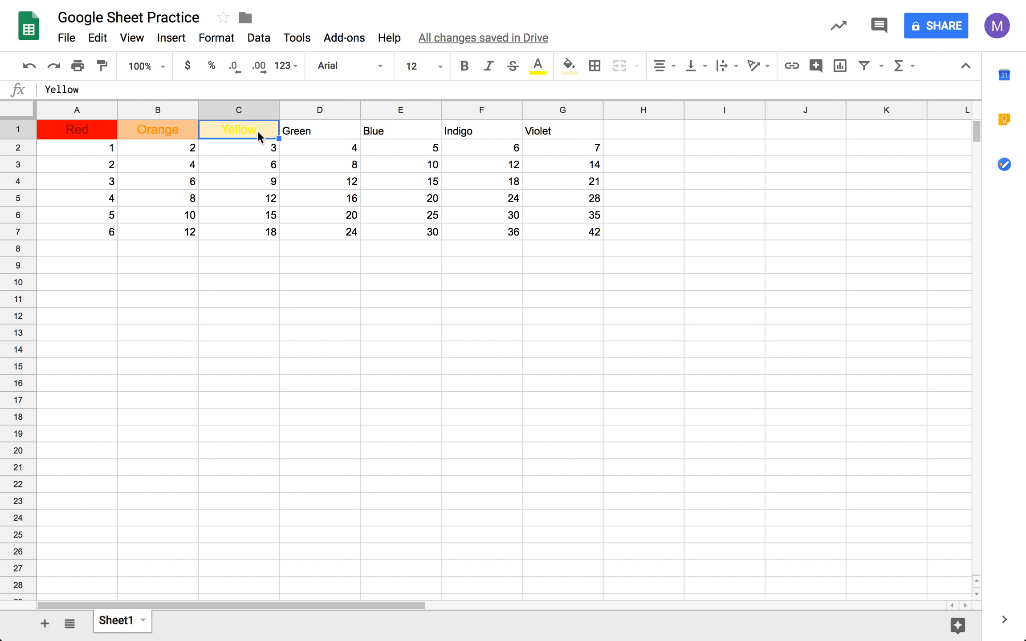
left_click(321, 132)
left_click(569, 66)
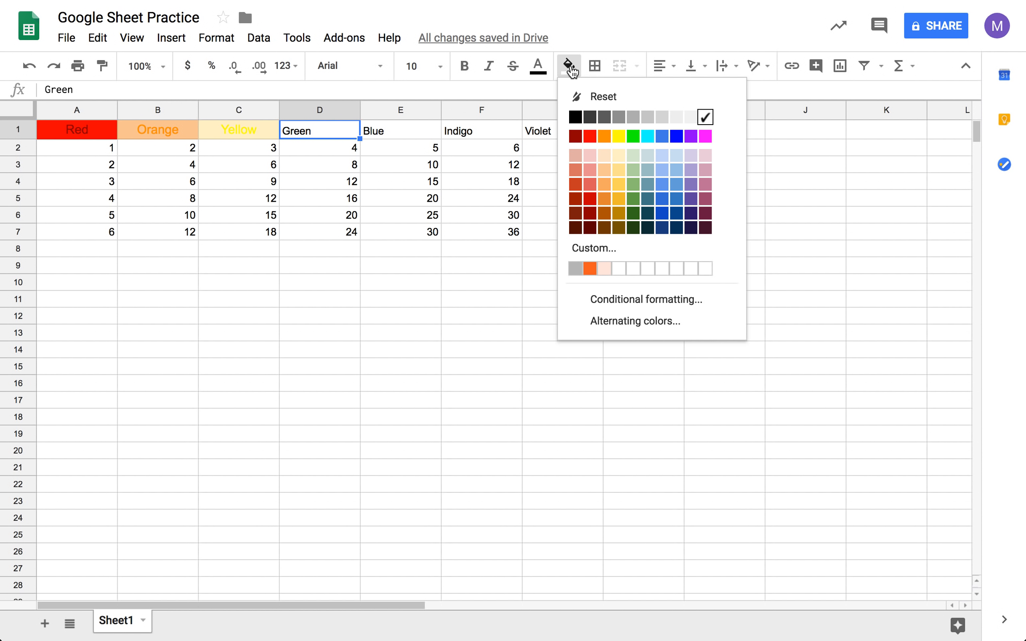
left_click(633, 170)
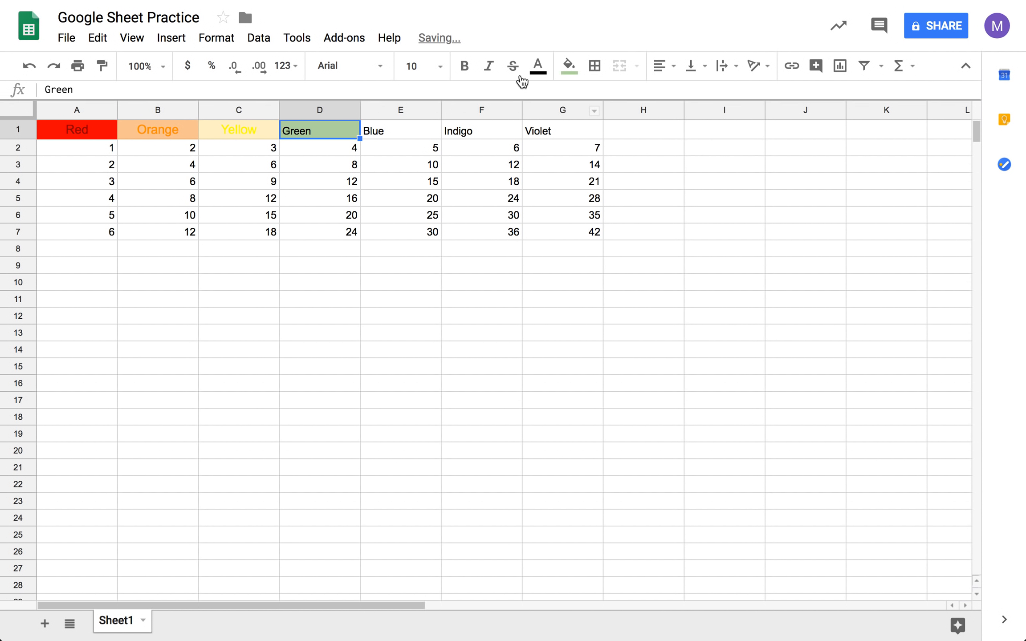
left_click(538, 65)
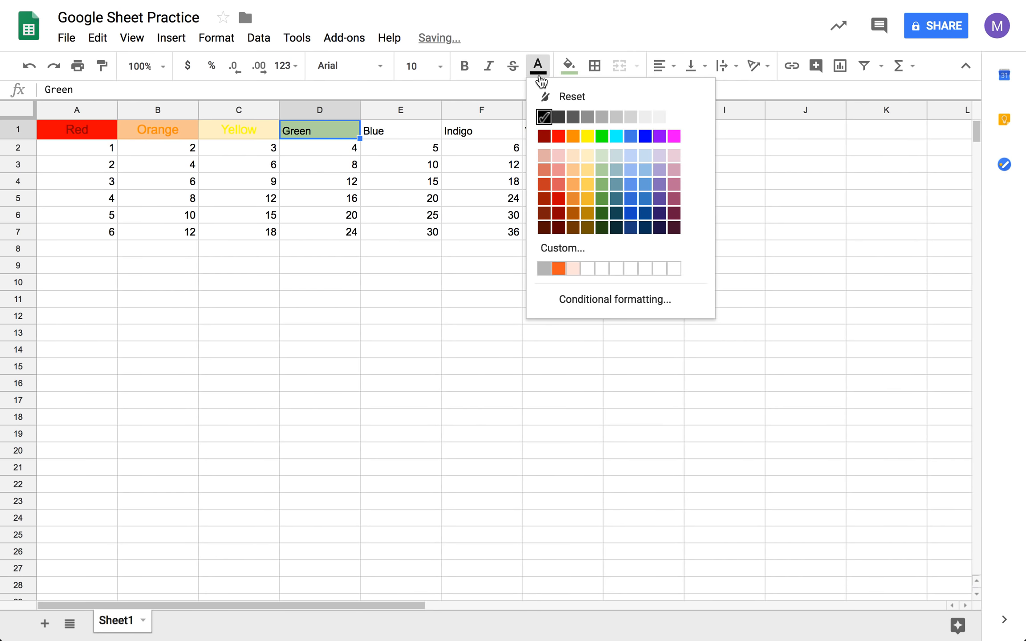
left_click(602, 227)
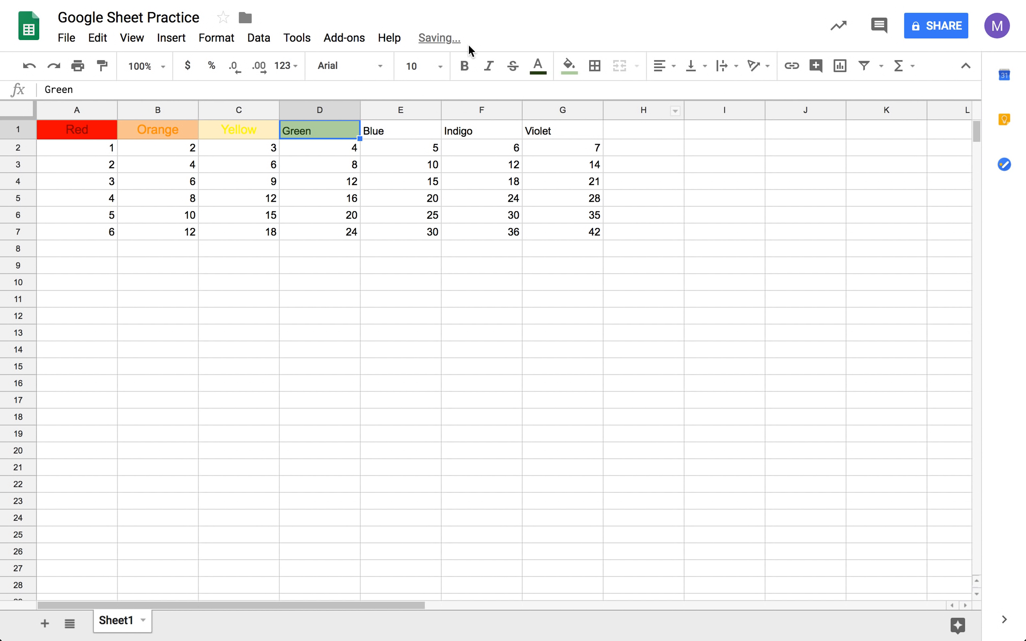
Set the Green heading in cell D1 to font size 12 and centre it horizontally
left_click(436, 58)
left_click(448, 227)
left_click(670, 69)
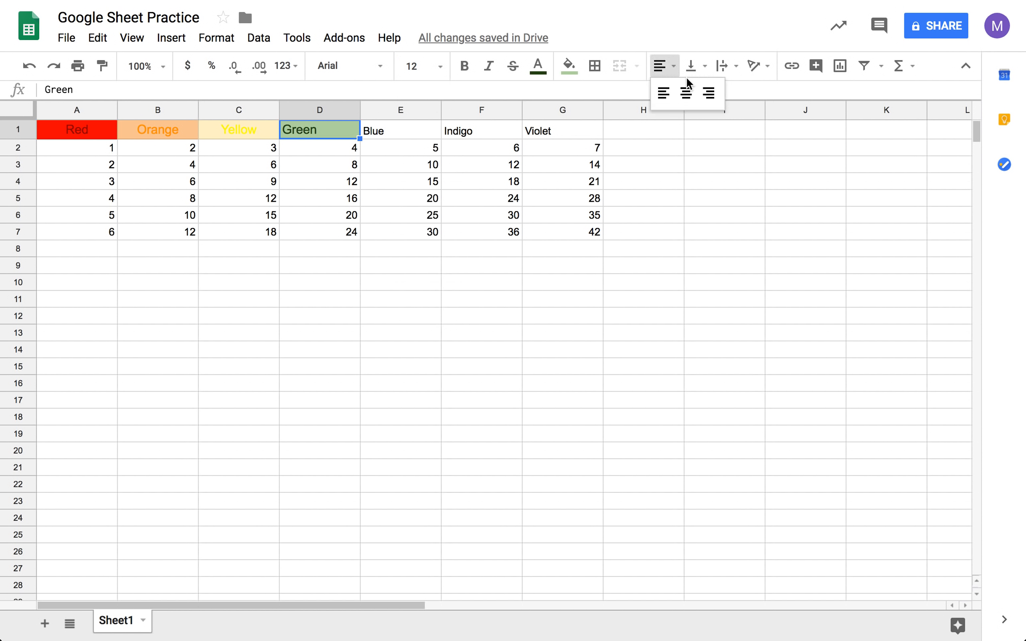
left_click(688, 102)
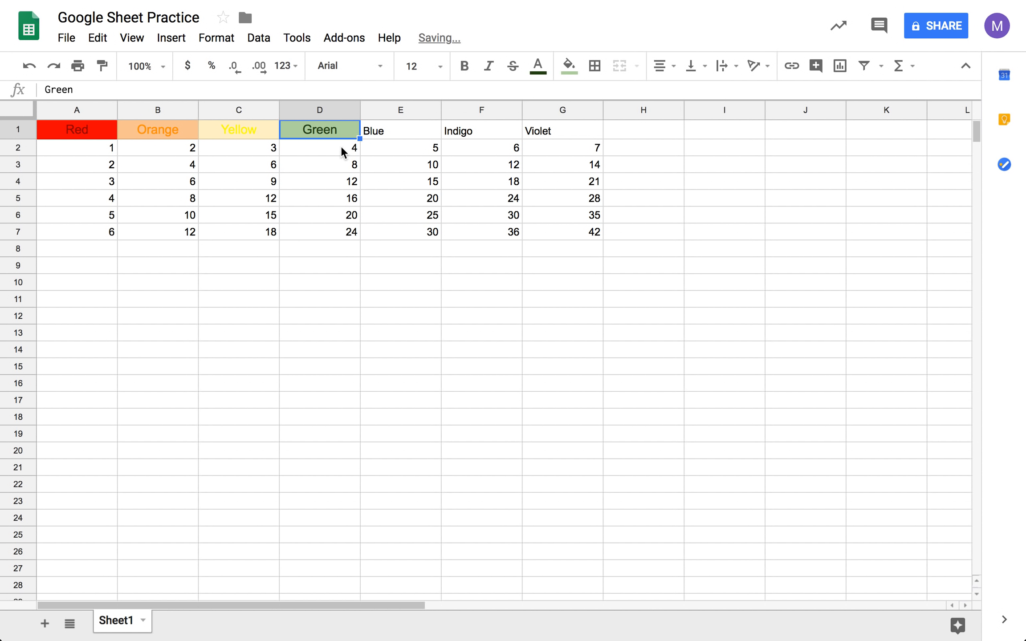
left_click(369, 131)
left_click(440, 67)
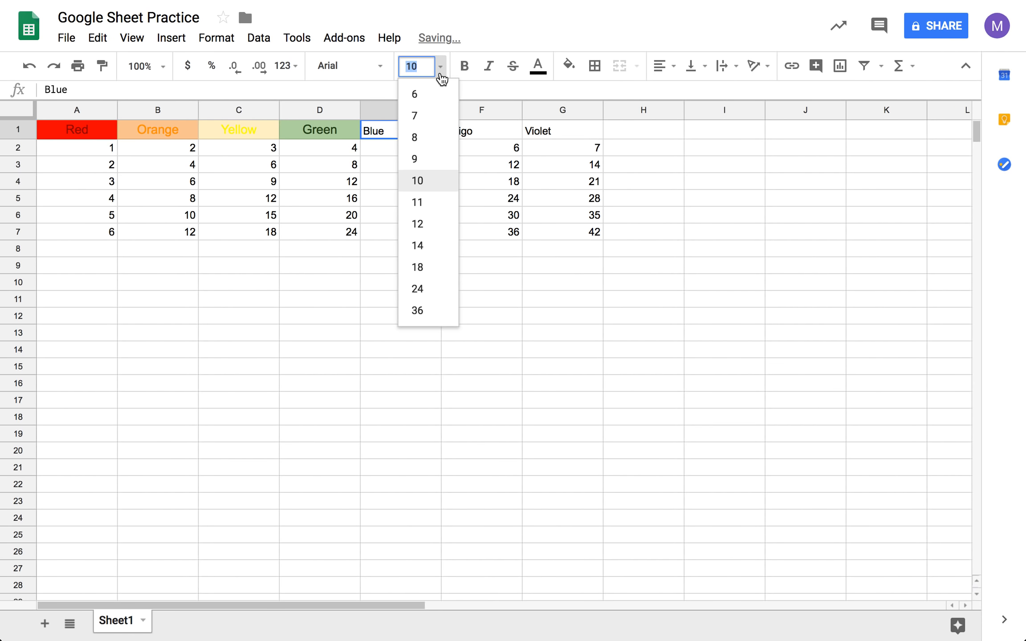
left_click(277, 333)
Copy the Green heading's formatting to the Blue heading in cell E1 with Paint format
left_click(337, 136)
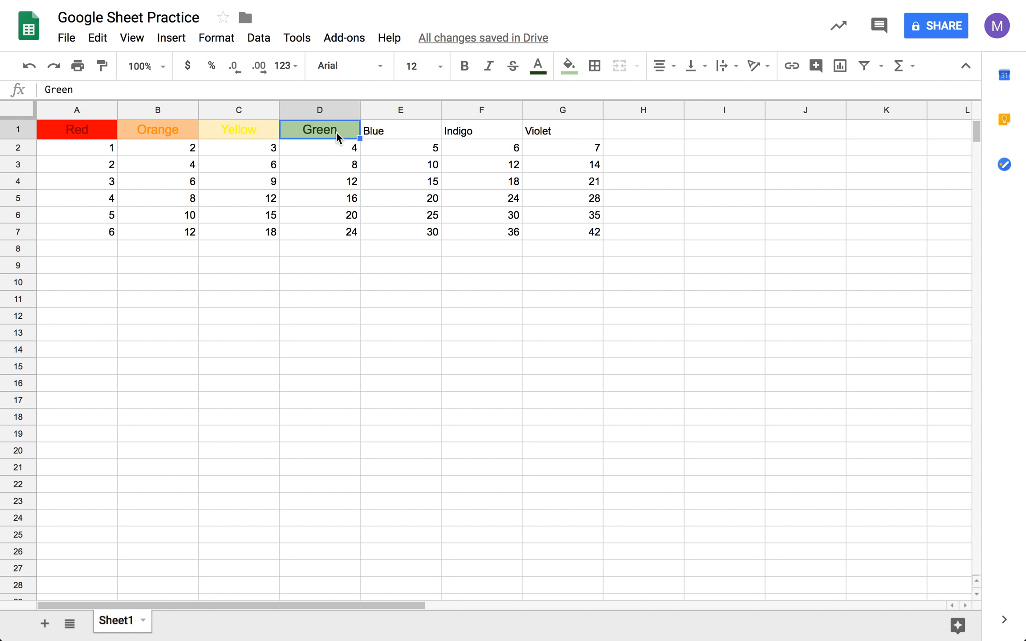
left_click(102, 66)
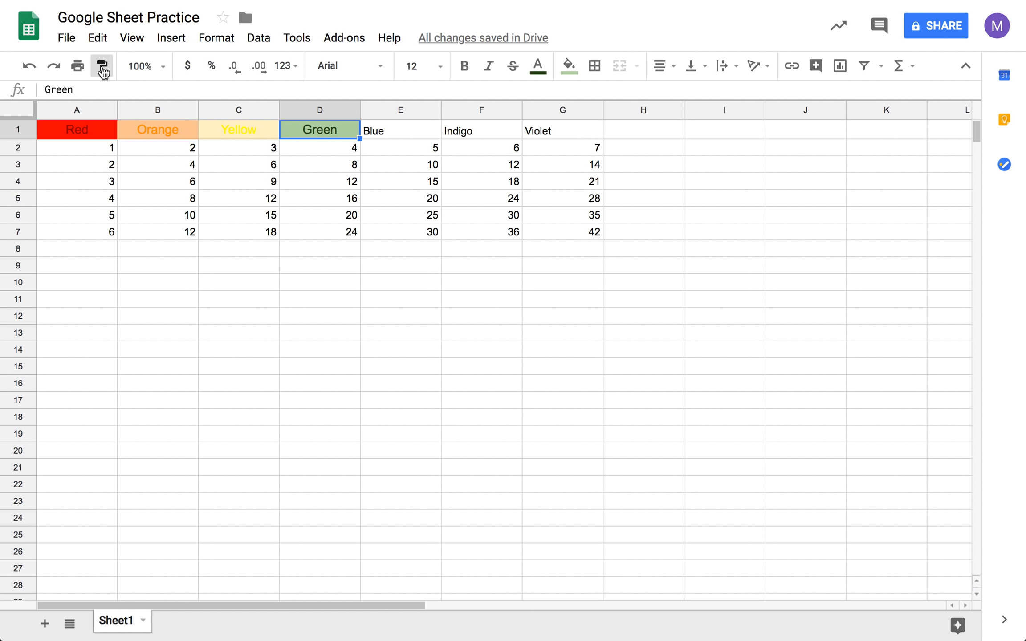
left_click(380, 130)
left_click(490, 133)
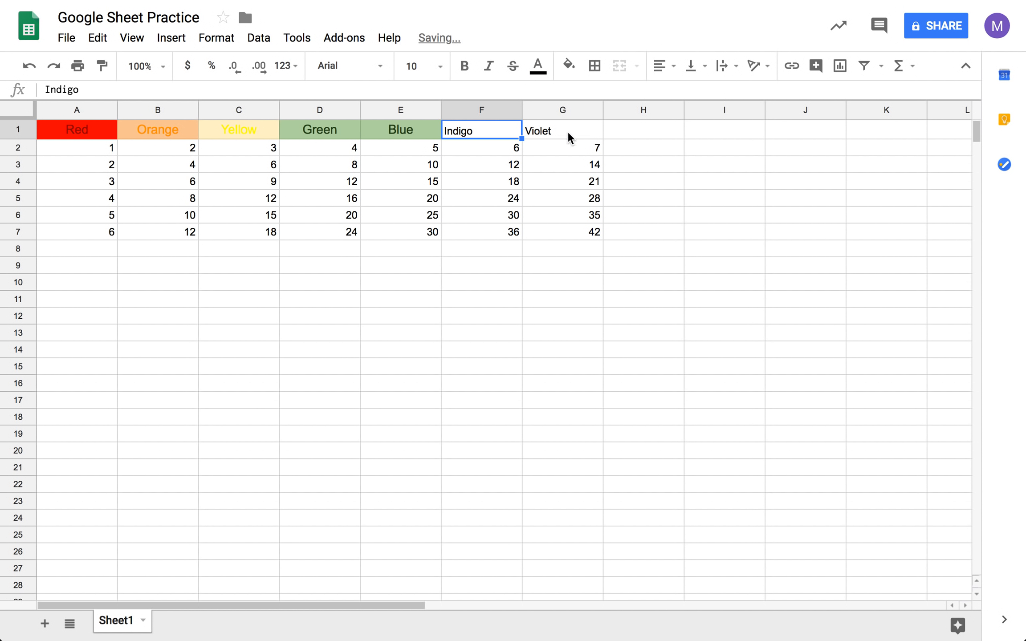
left_click(568, 130)
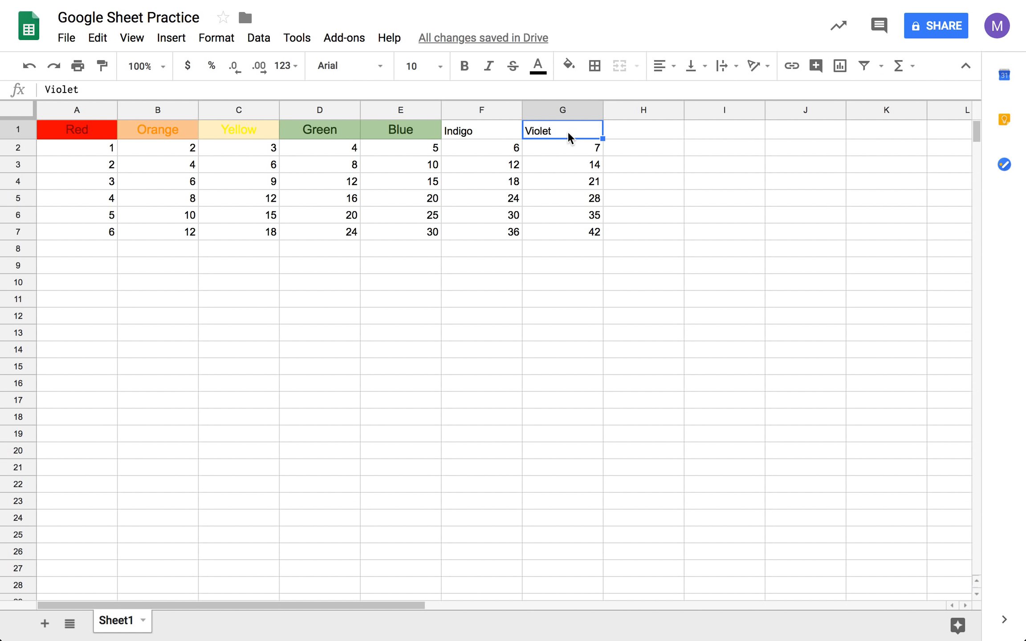
Copy the Blue heading's formatting to the Indigo and Violet headings in cells F1 and G1 with Paint format
left_click(374, 132)
left_click(102, 66)
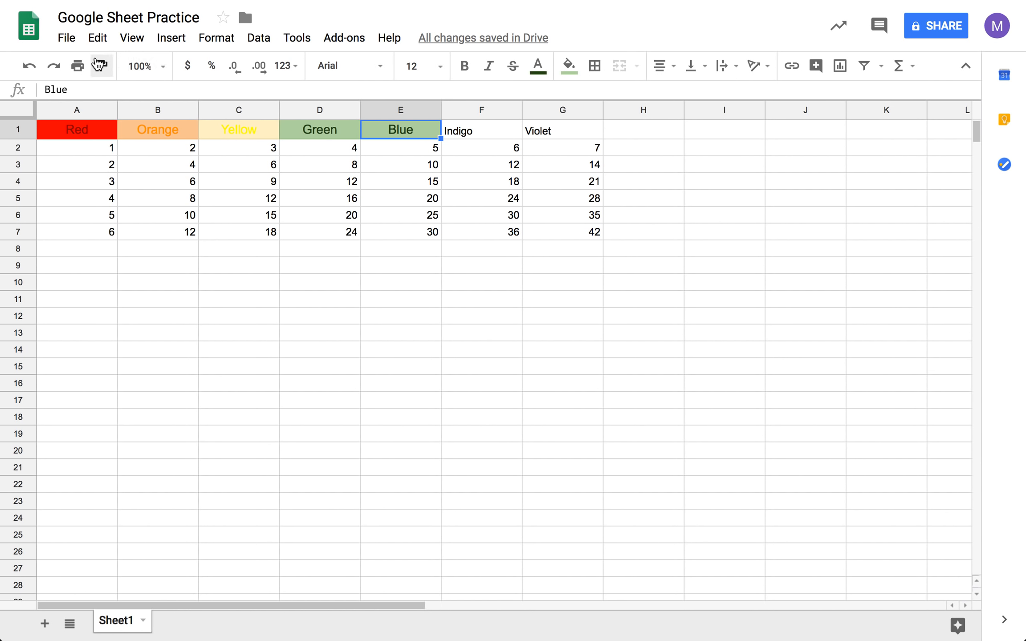
left_click(472, 130)
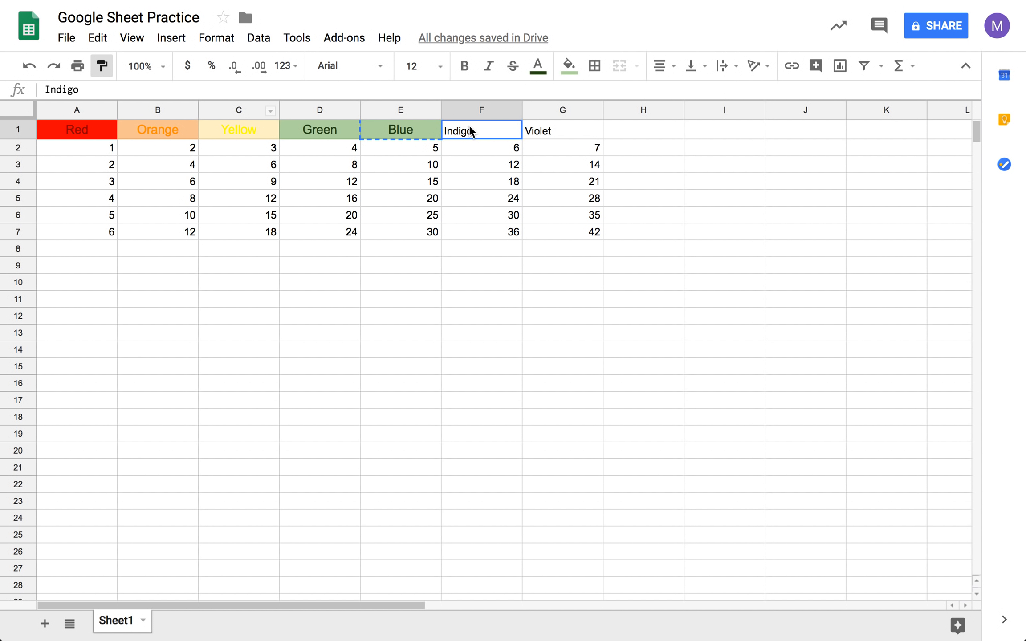
left_click(409, 131)
left_click(102, 66)
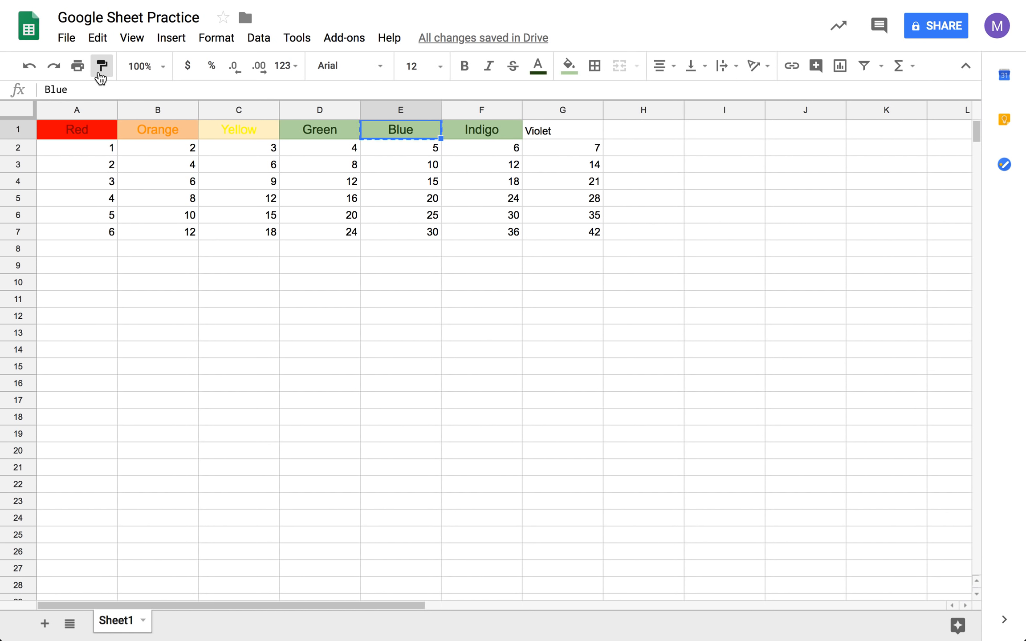
left_click(552, 130)
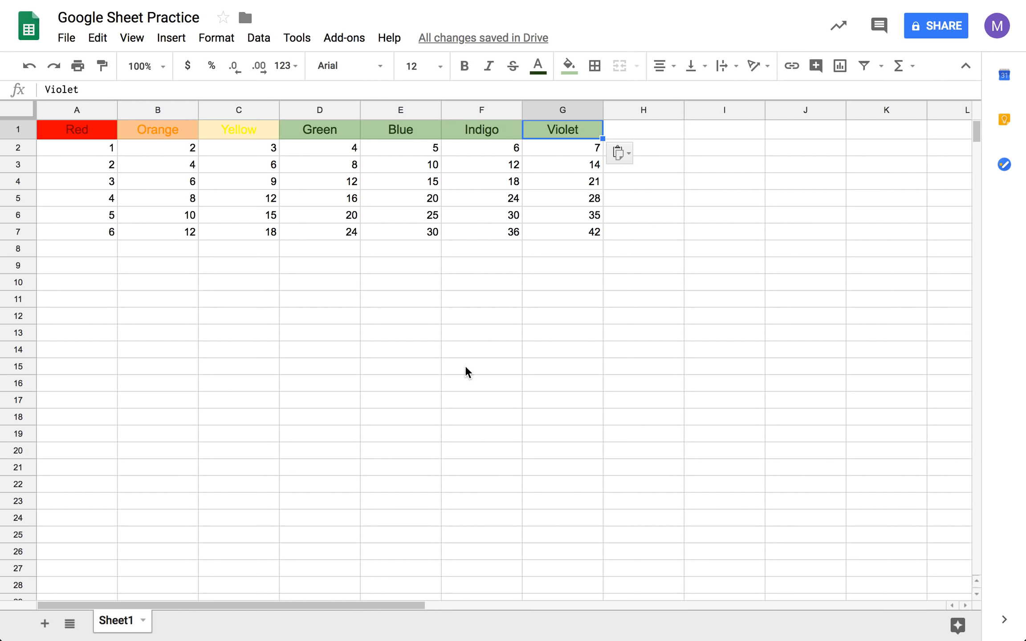
Fill the Blue heading in cell E1 with light cornflower blue 3 and set its text colour to blue
left_click(383, 129)
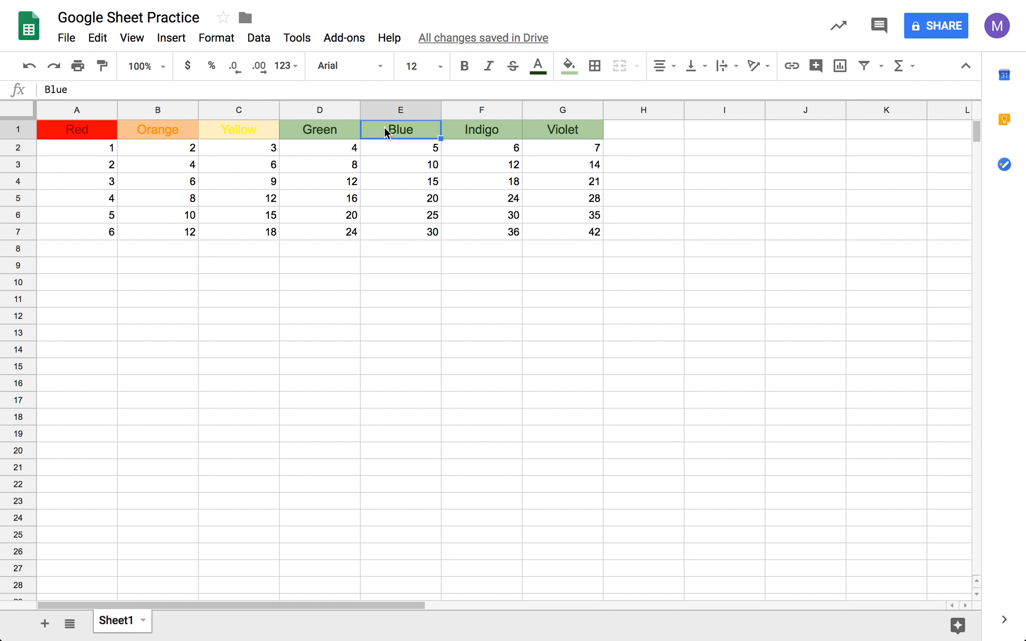
left_click(568, 65)
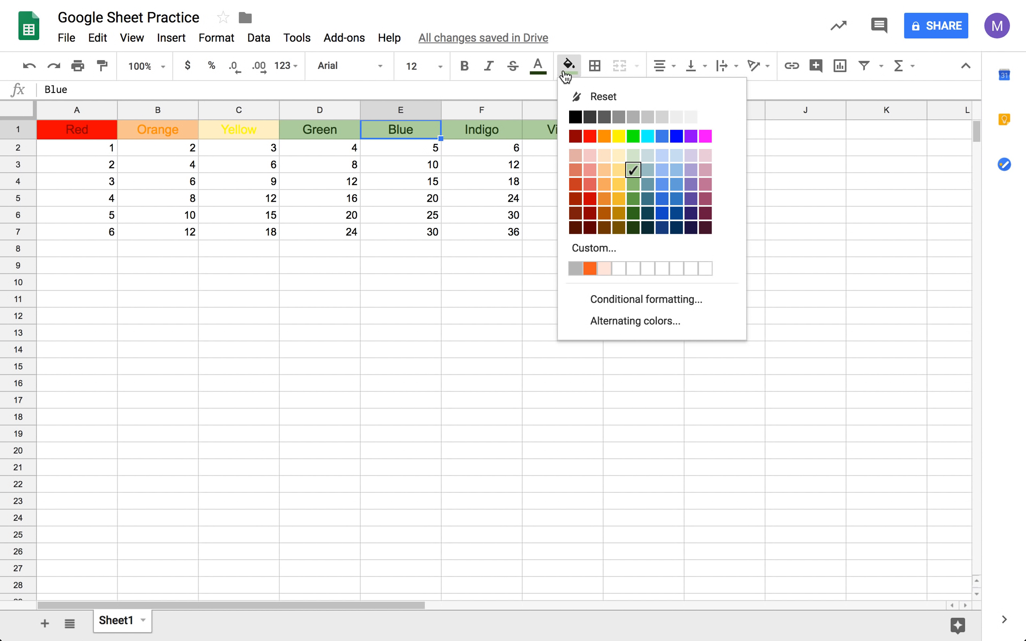
left_click(661, 155)
left_click(538, 65)
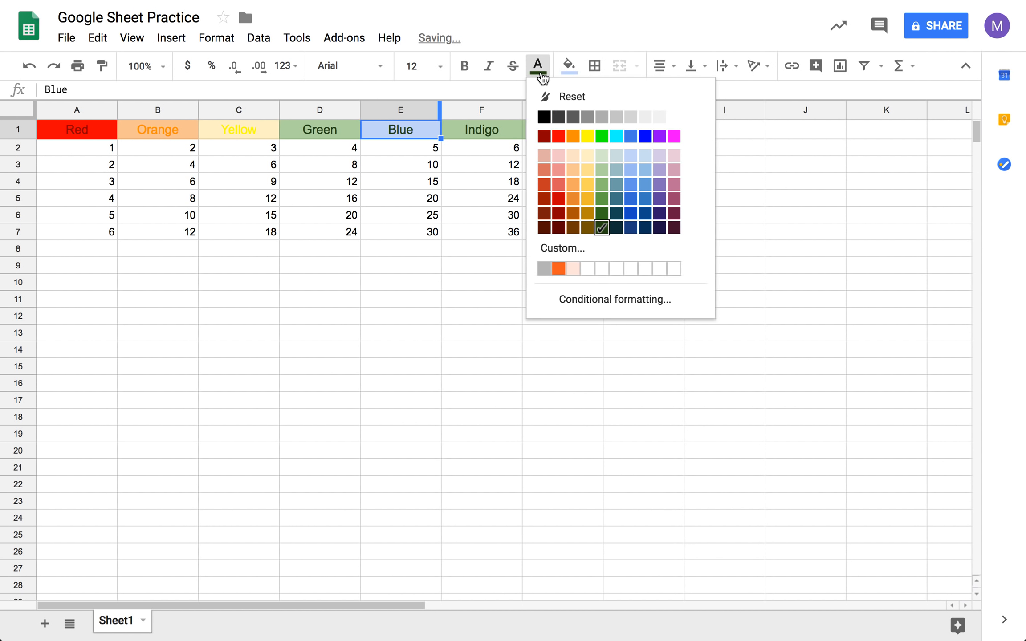
left_click(647, 136)
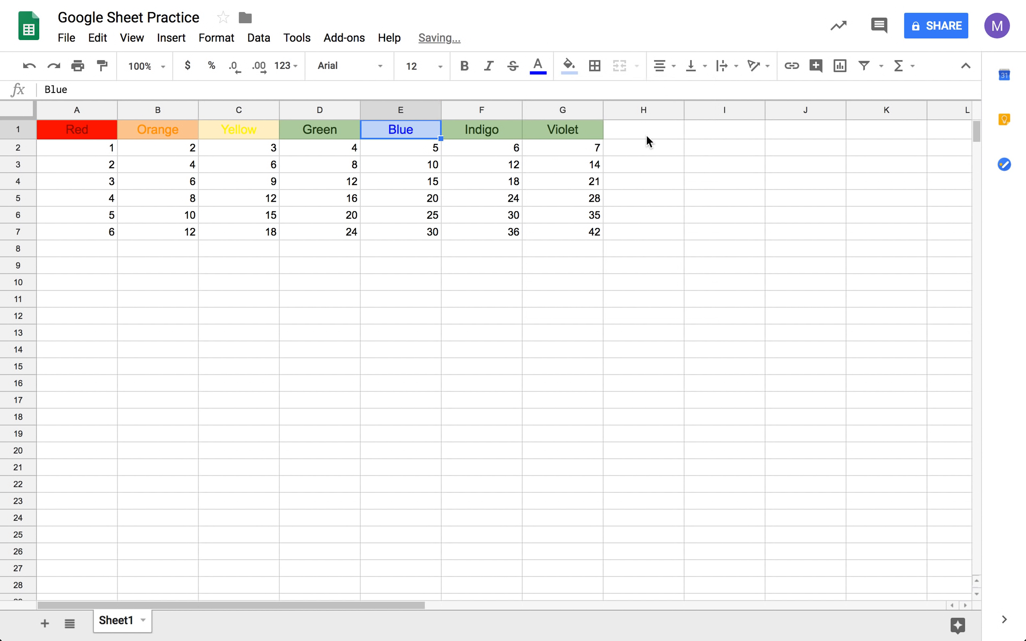
Fill the Indigo heading in cell F1 with light purple 2 and set its text colour to dark purple 2
left_click(503, 135)
left_click(569, 66)
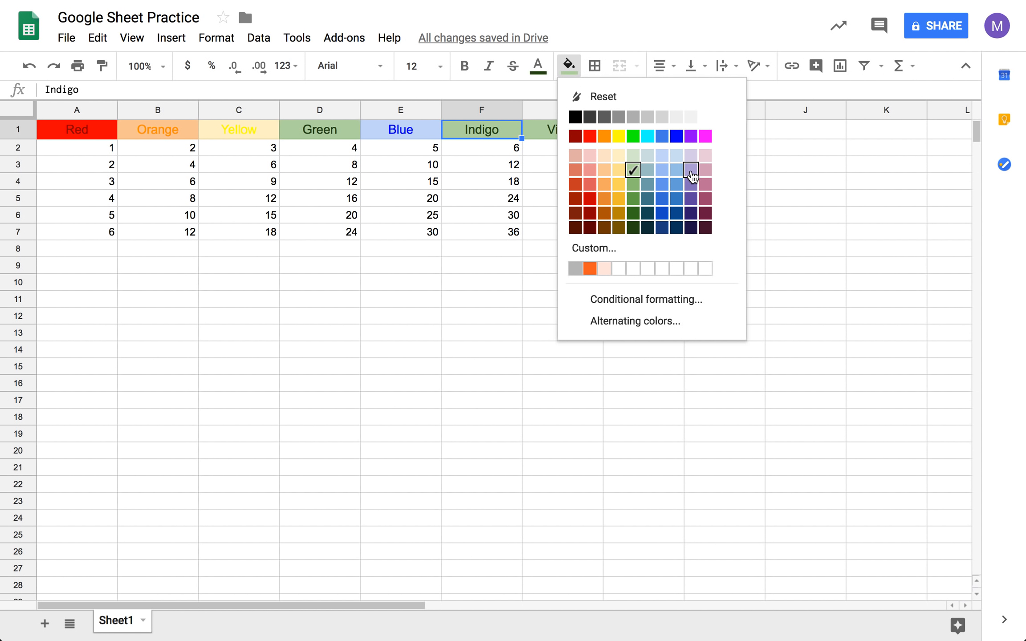
left_click(691, 174)
left_click(538, 66)
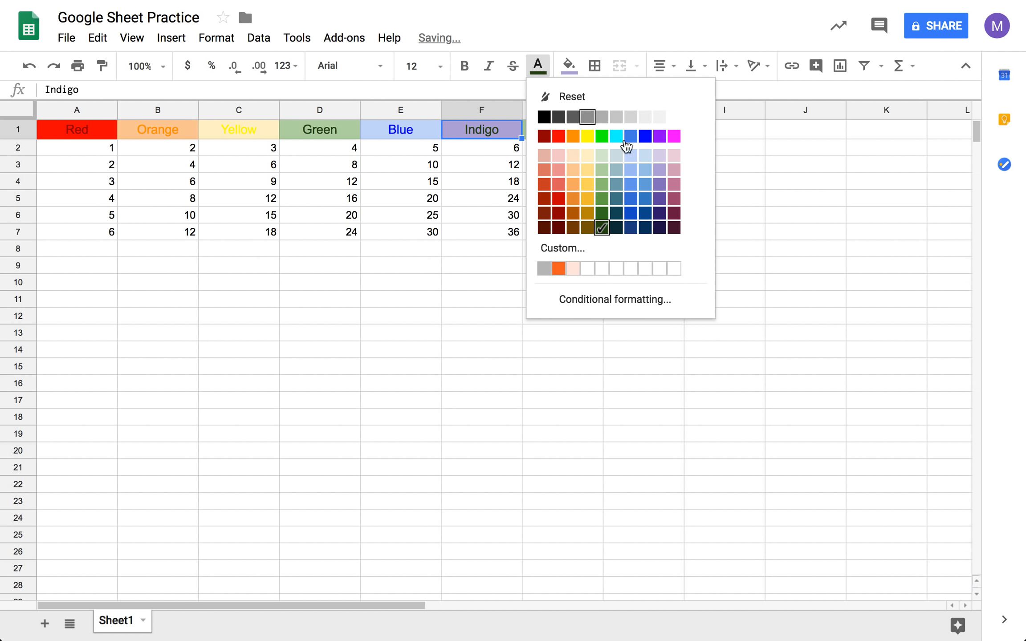
left_click(660, 218)
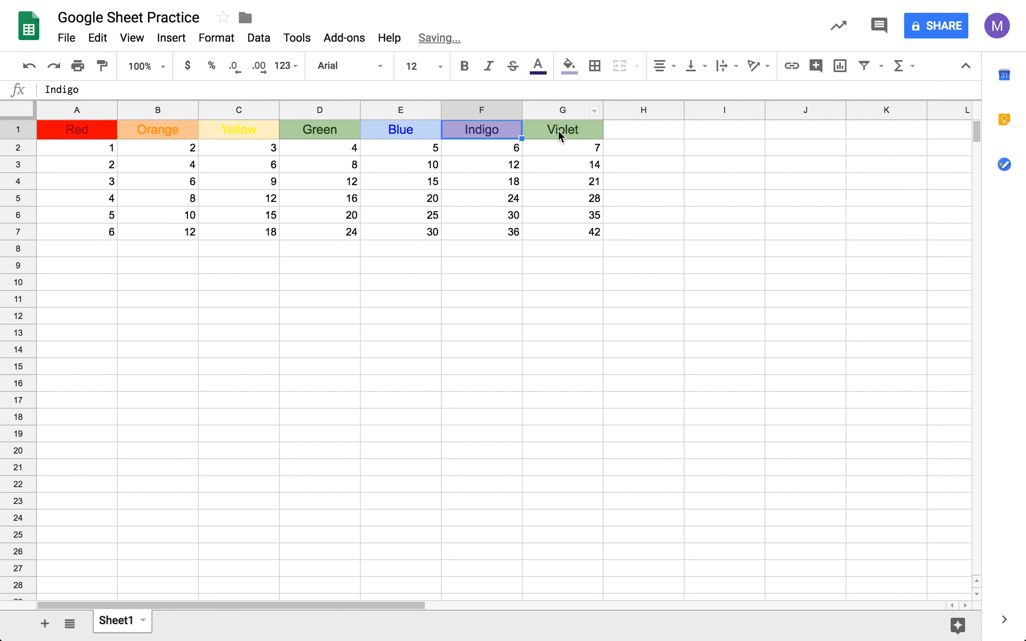
Fill the Violet heading in cell G1 with light magenta 2 and set its text colour to dark magenta 2
left_click(560, 132)
left_click(569, 66)
left_click(706, 170)
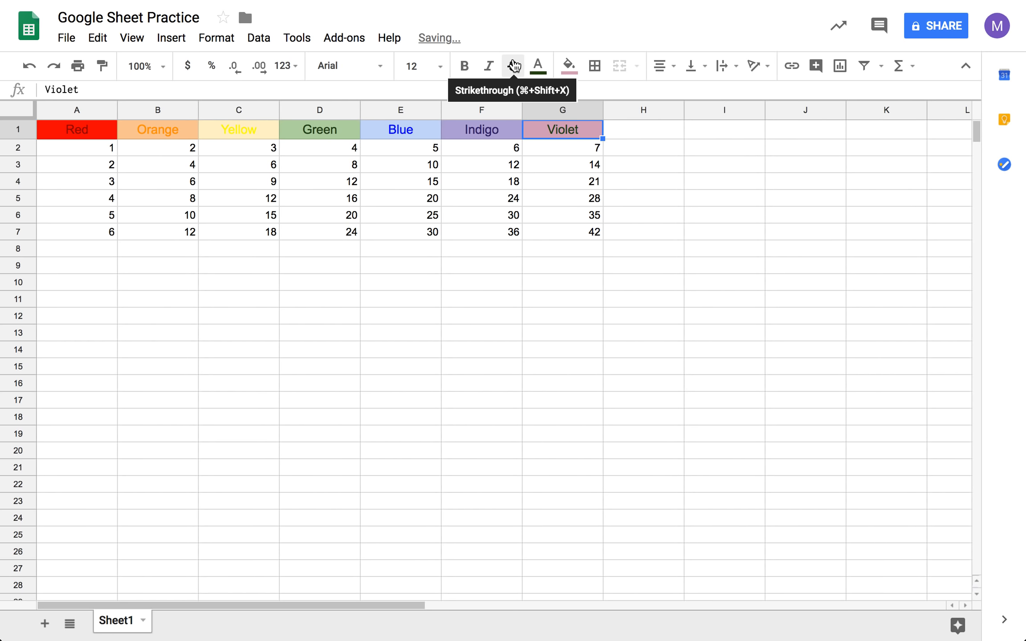
left_click(538, 66)
left_click(676, 212)
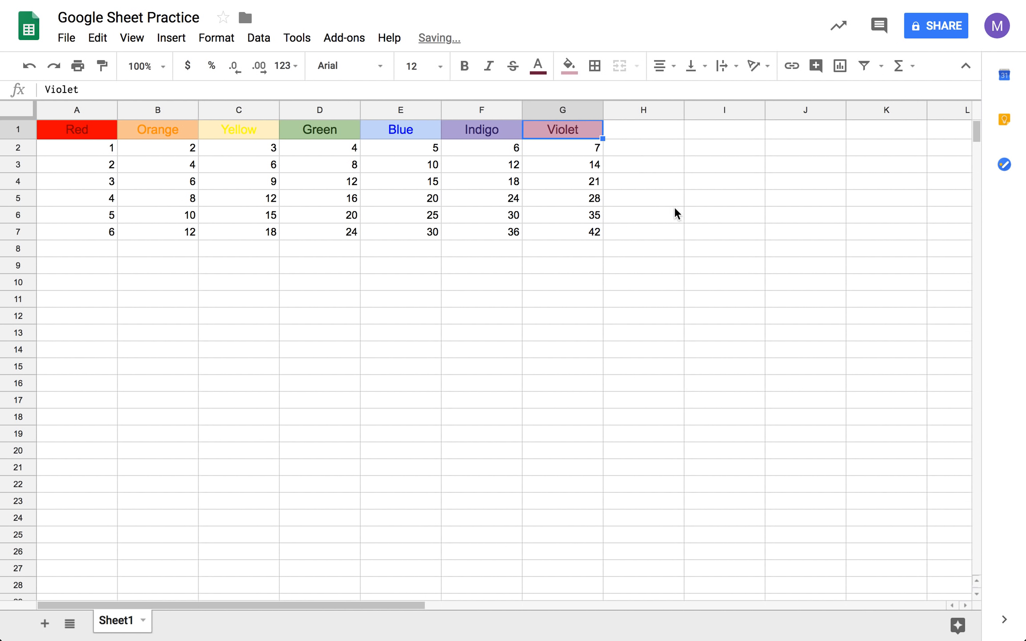
left_click(538, 66)
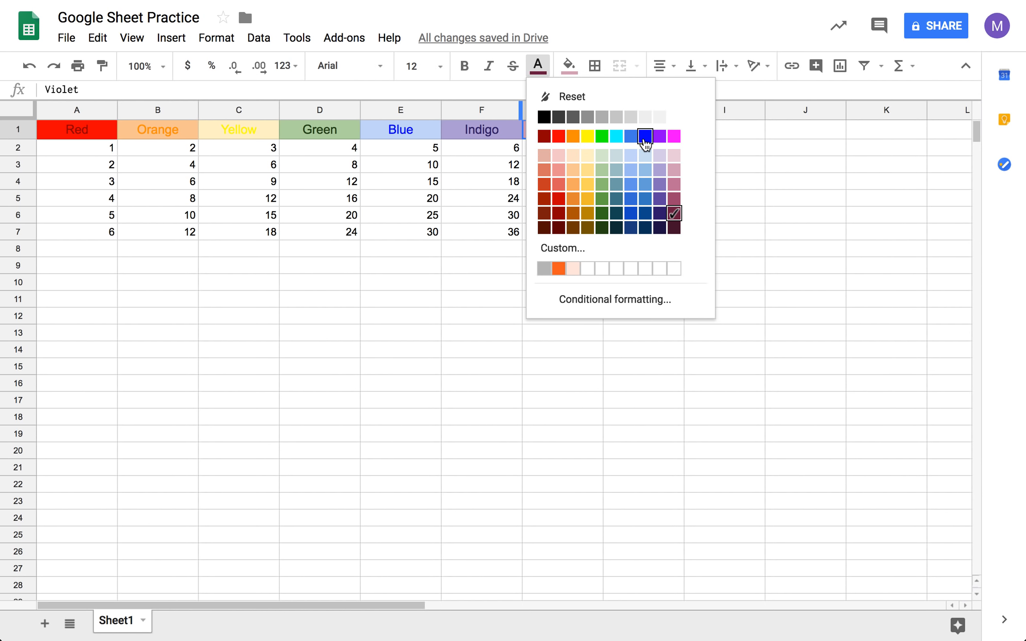
left_click(739, 346)
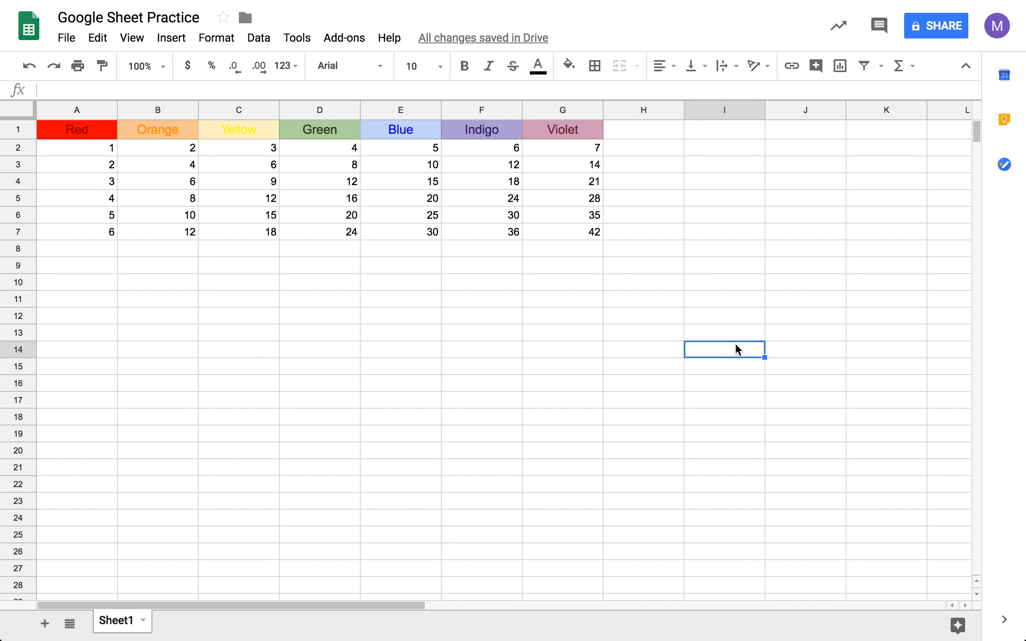
left_click(533, 333)
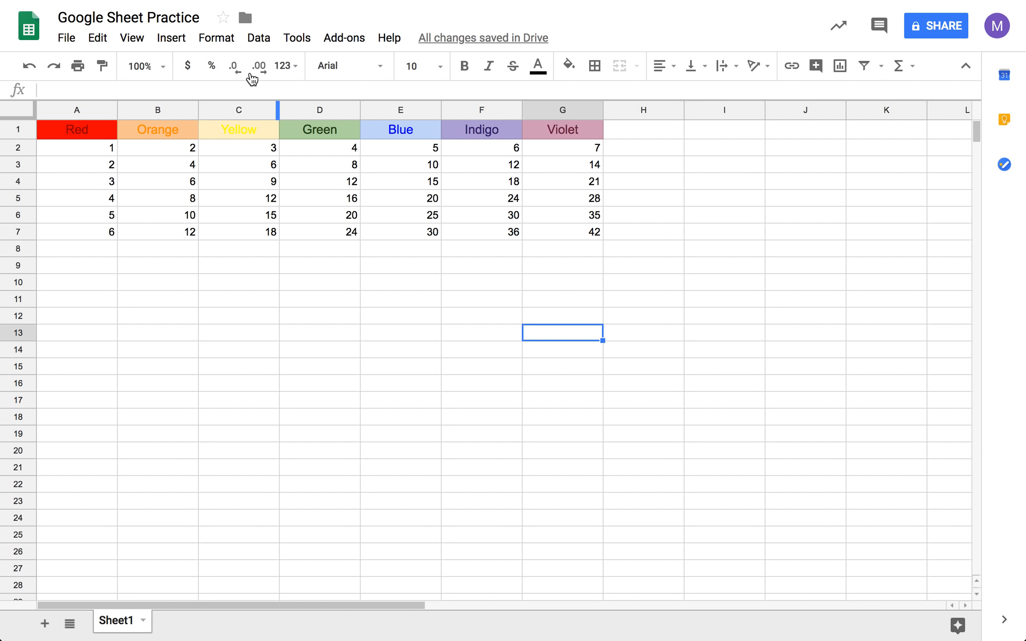
Tilt the Yellow heading's text in cell C1 up by 45° and reset its rotation to none
left_click(241, 130)
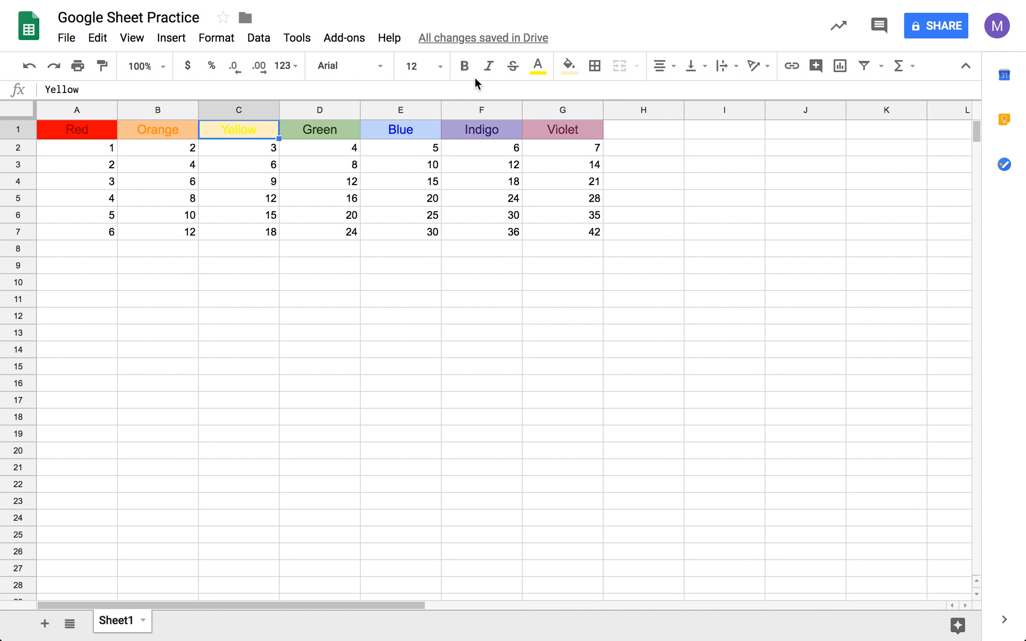
left_click(768, 67)
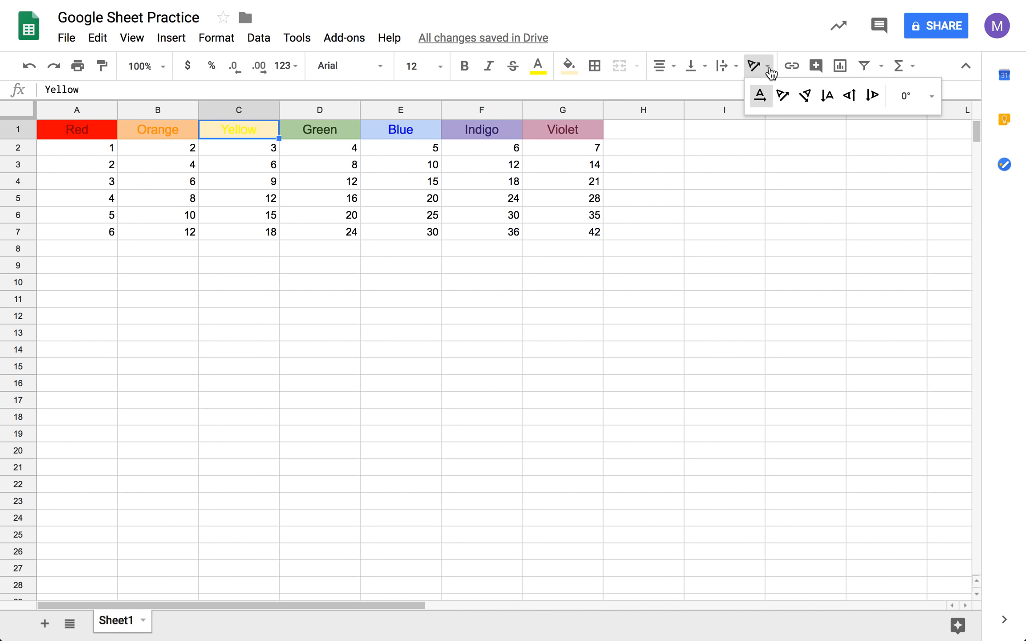
left_click(787, 98)
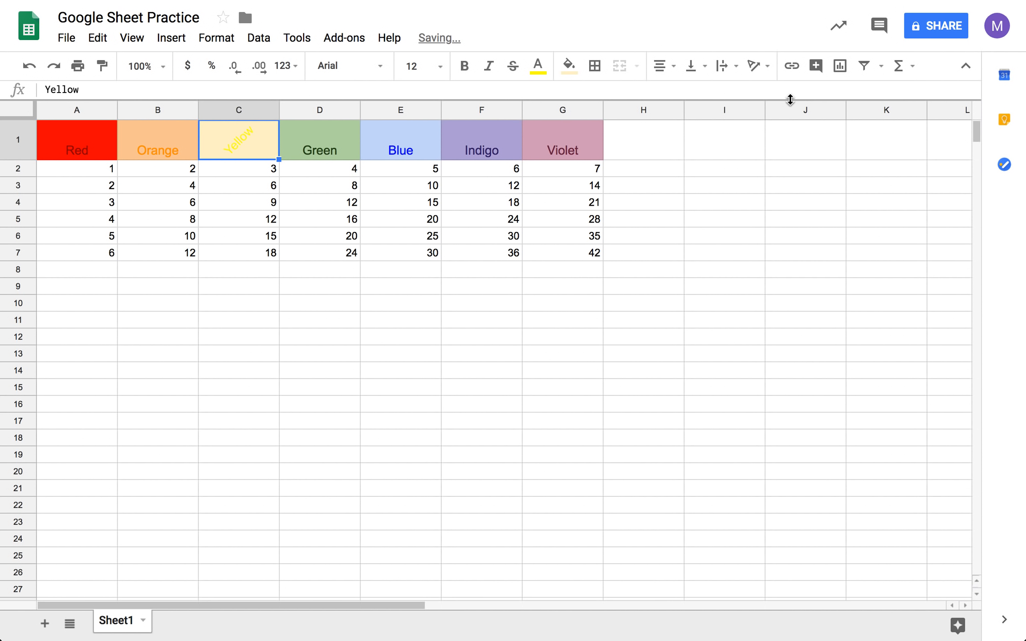
left_click(762, 67)
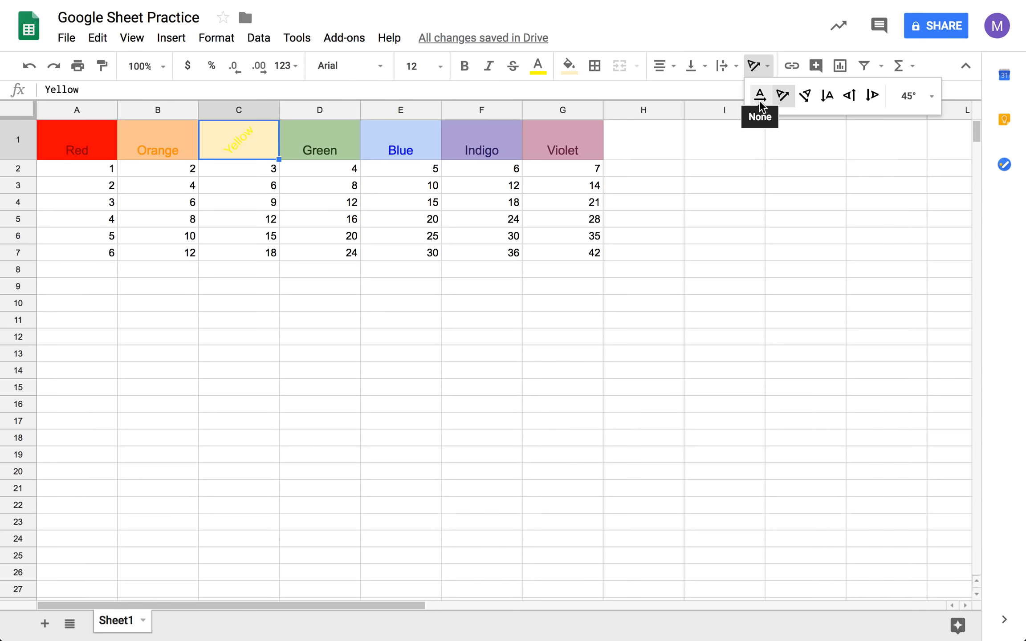
left_click(759, 95)
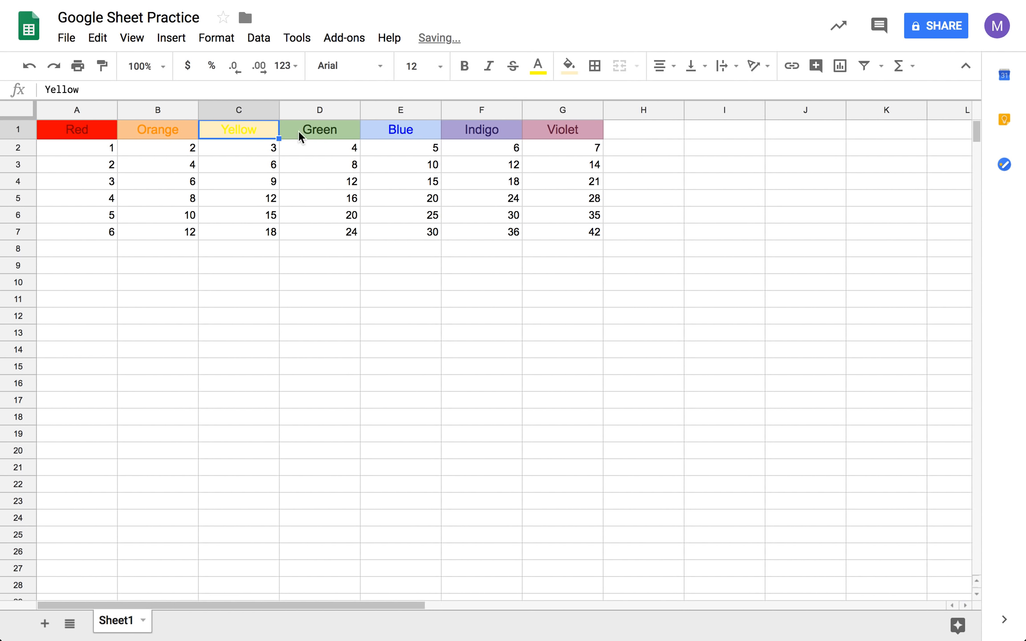
Set the text colour of the Yellow heading in cell C1 to dark yellow 2
left_click(538, 65)
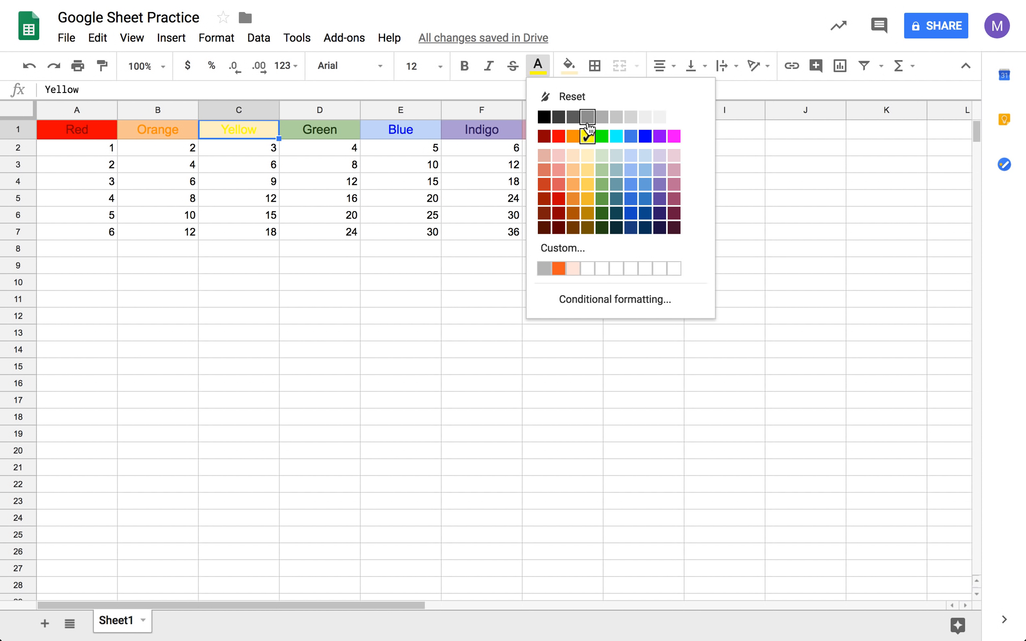
left_click(589, 217)
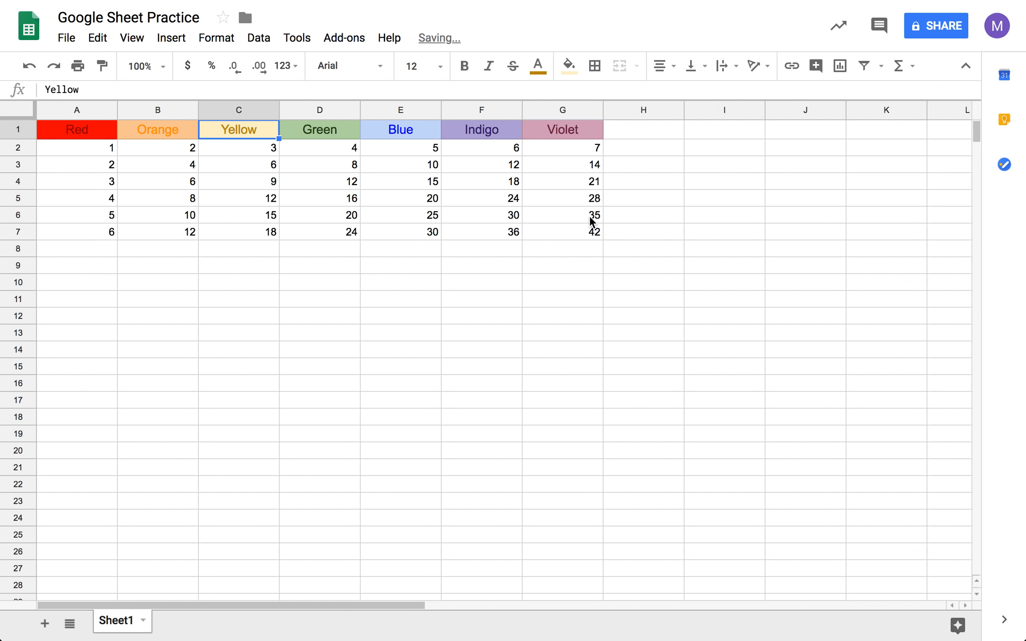
left_click(543, 332)
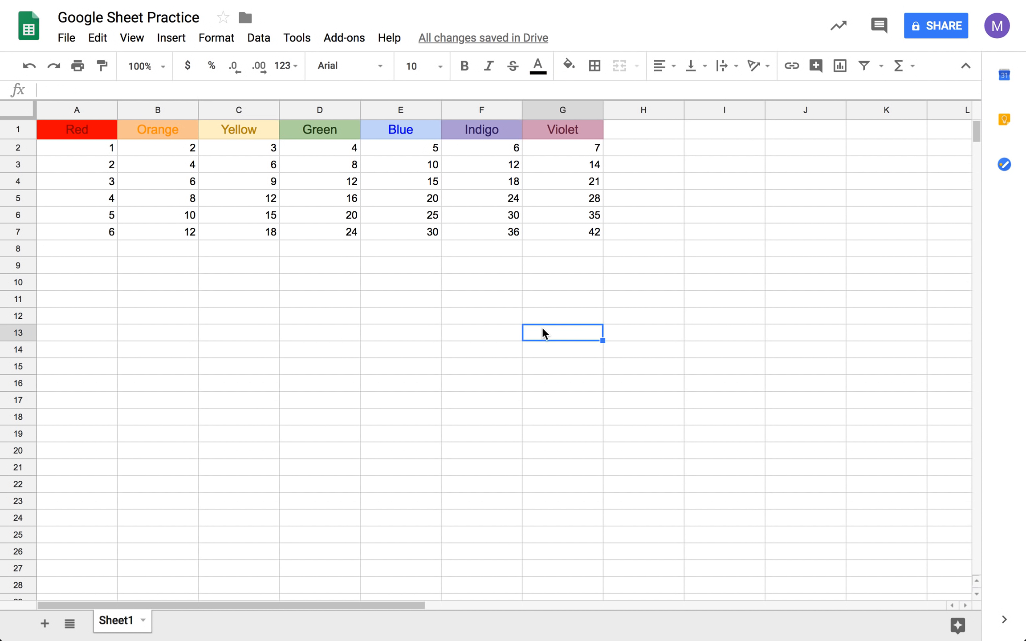
left_click(492, 282)
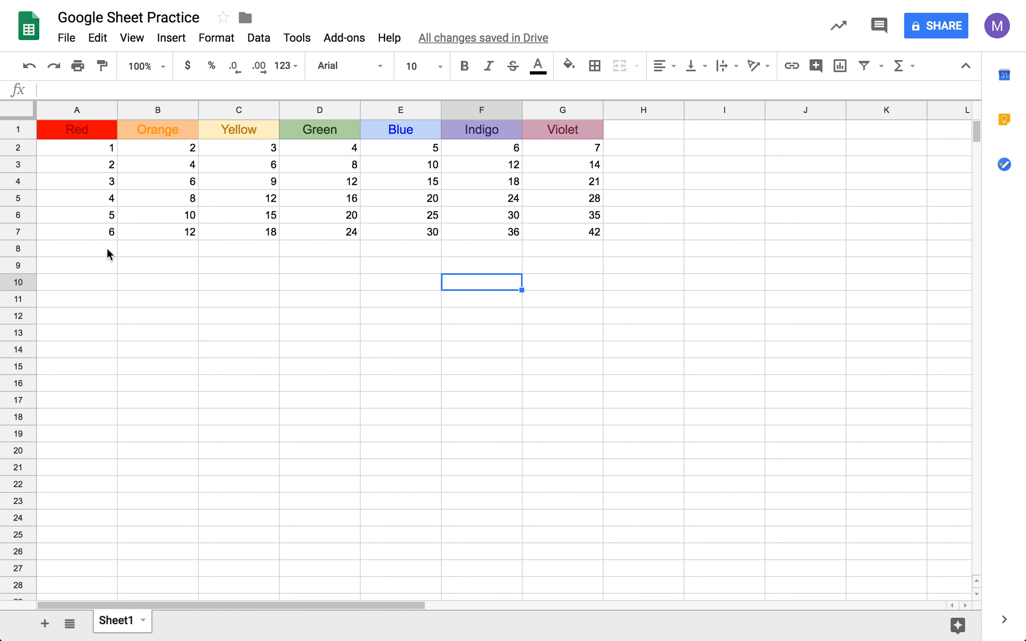
Insert one empty column to the left of the Red column
left_click(91, 116)
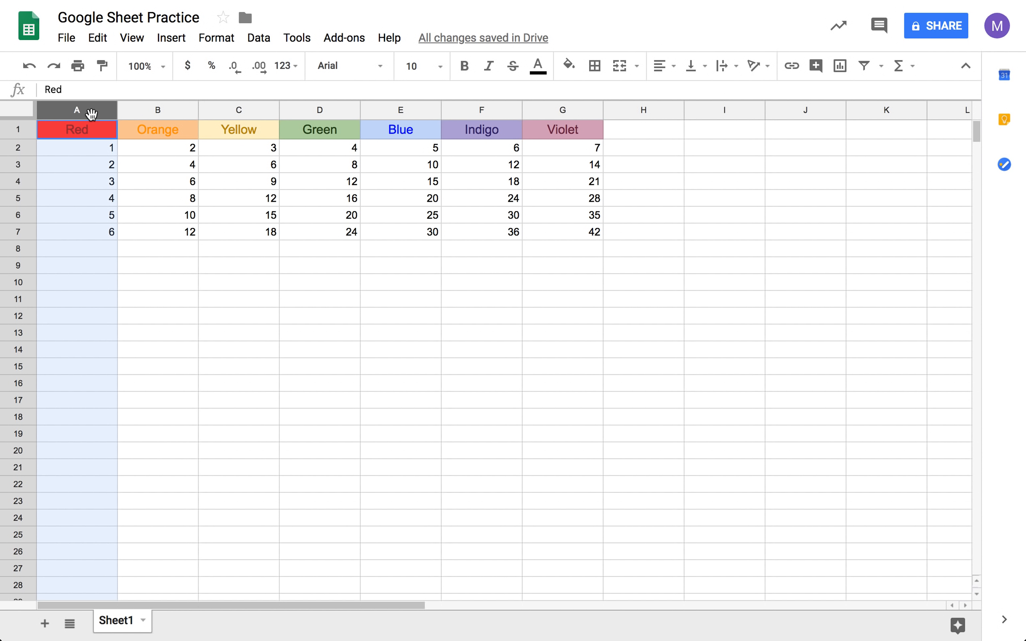
right_click(92, 116)
left_click(159, 236)
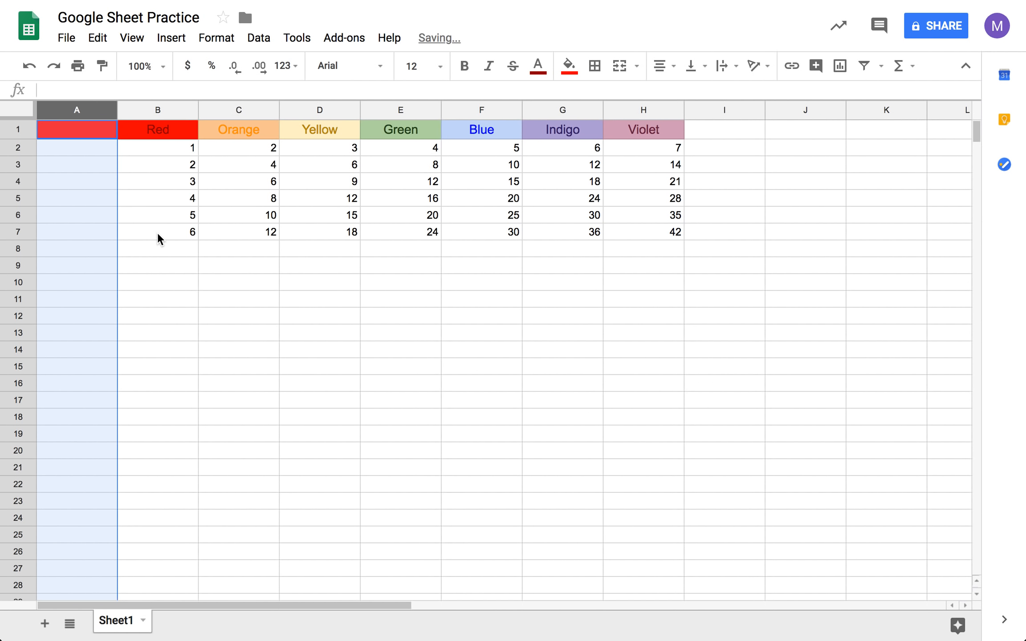
Reset the fill colour of the empty cell A1 and undo that reset
left_click(96, 135)
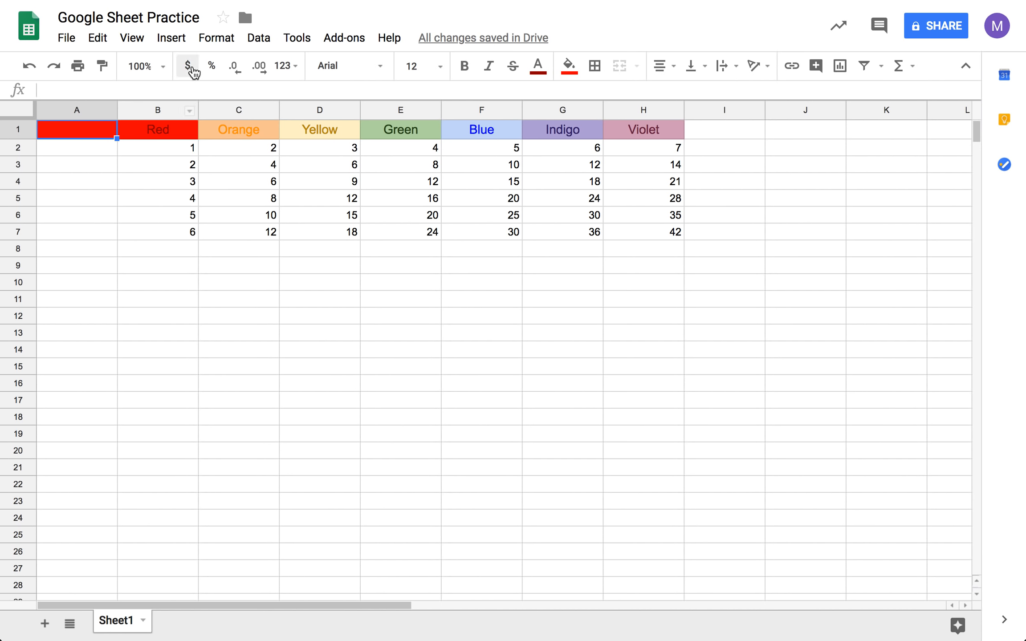
left_click(568, 66)
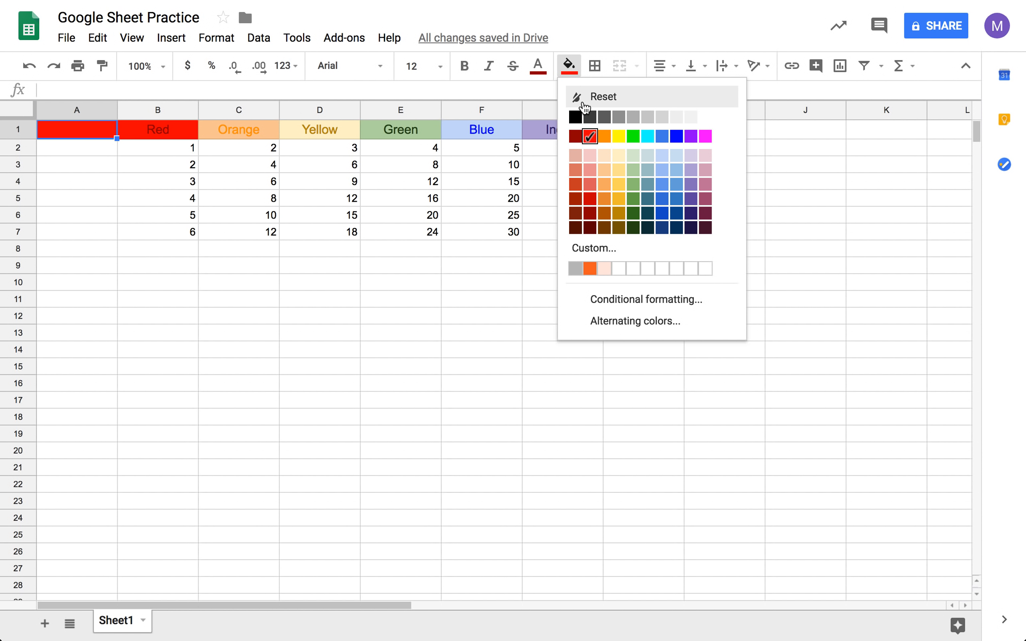
left_click(582, 100)
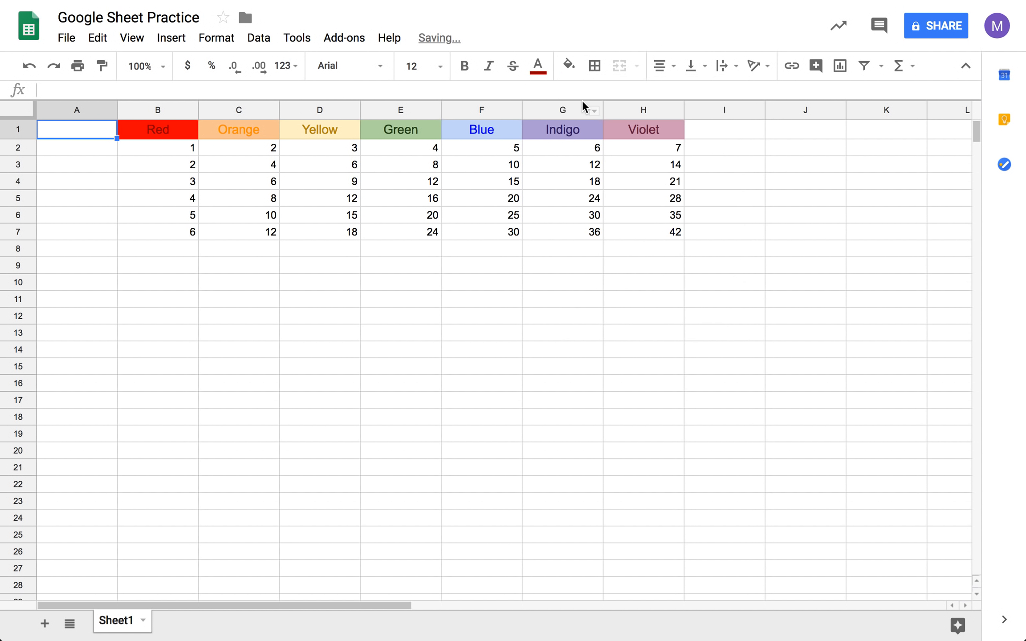
key("ctrl+z")
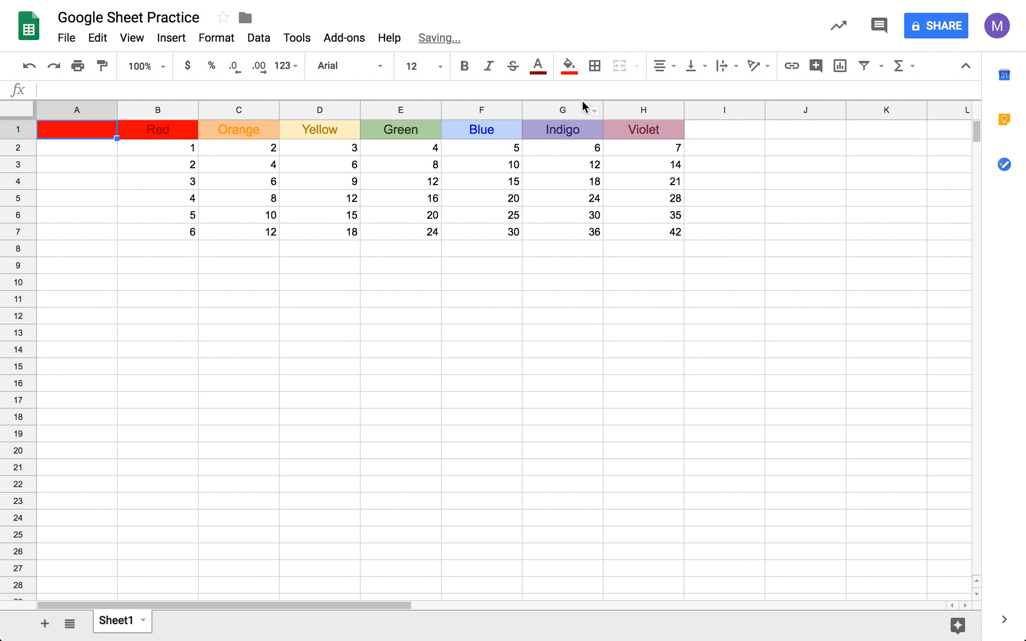
Clear all formatting from the red-filled empty cell A1
left_click(198, 36)
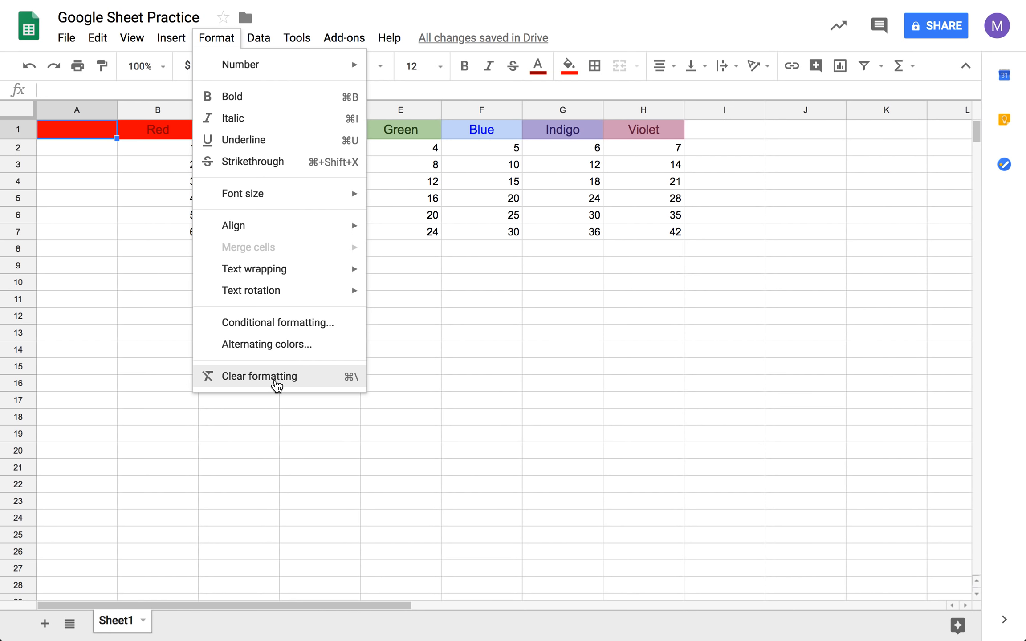
left_click(267, 376)
left_click(86, 196)
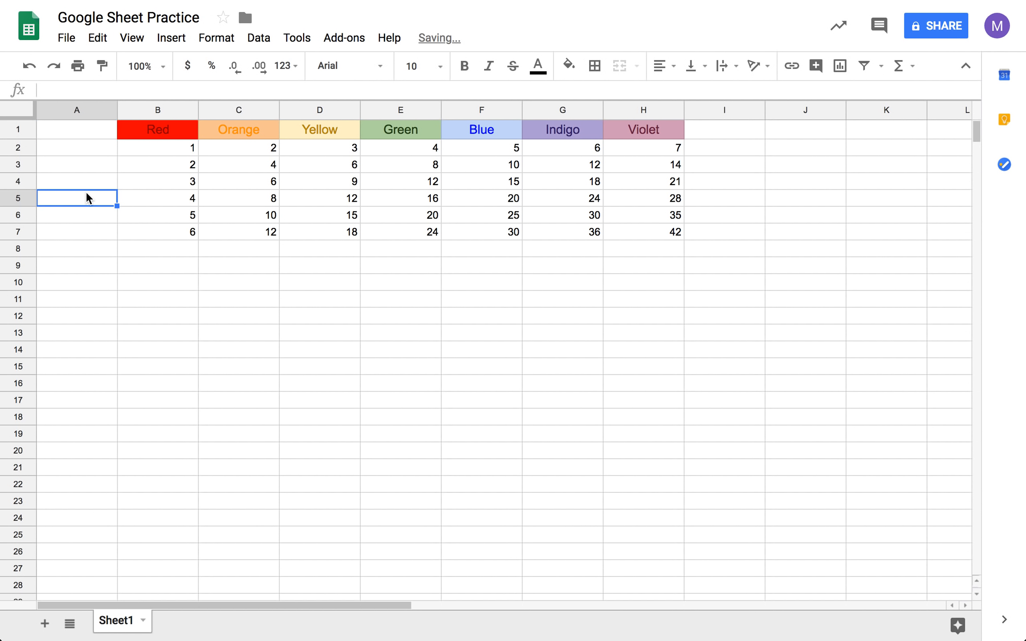
Enter the row label TOTAL in cell A8, below the data rows
left_click(112, 254)
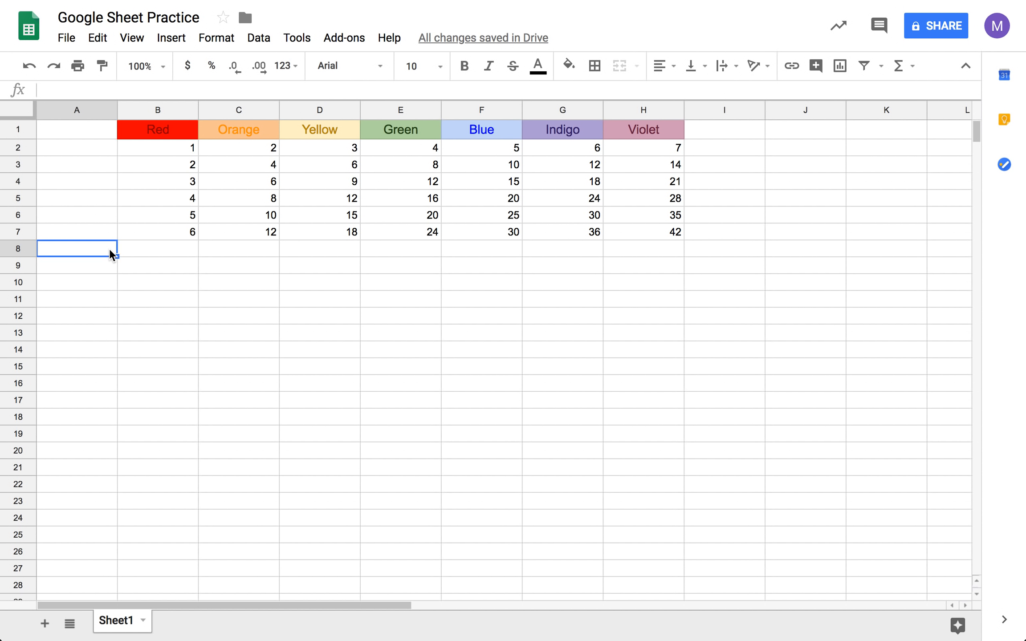
type("TOTAL")
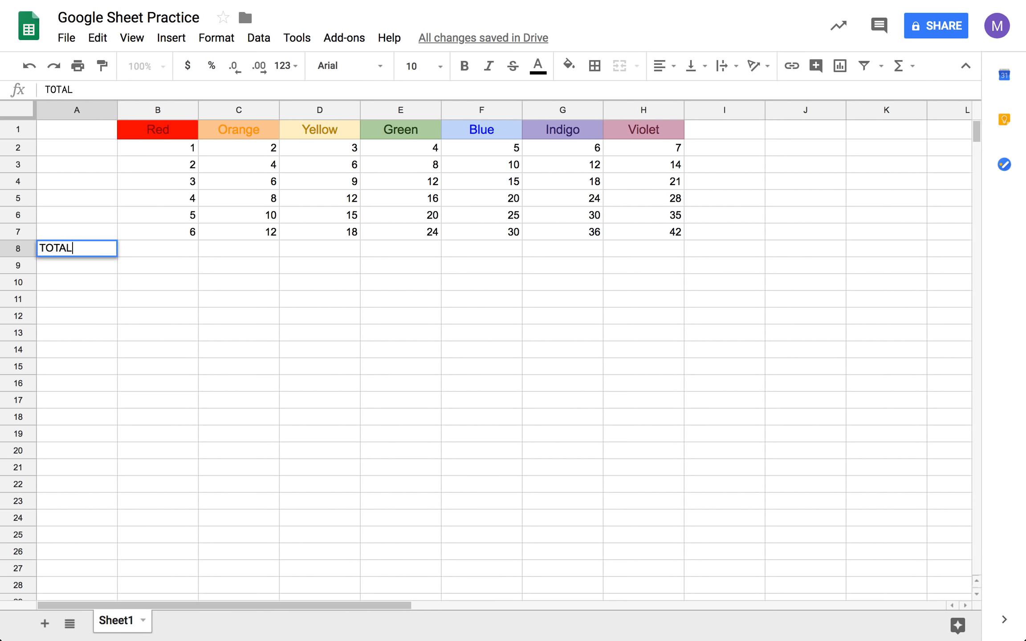
left_click(183, 249)
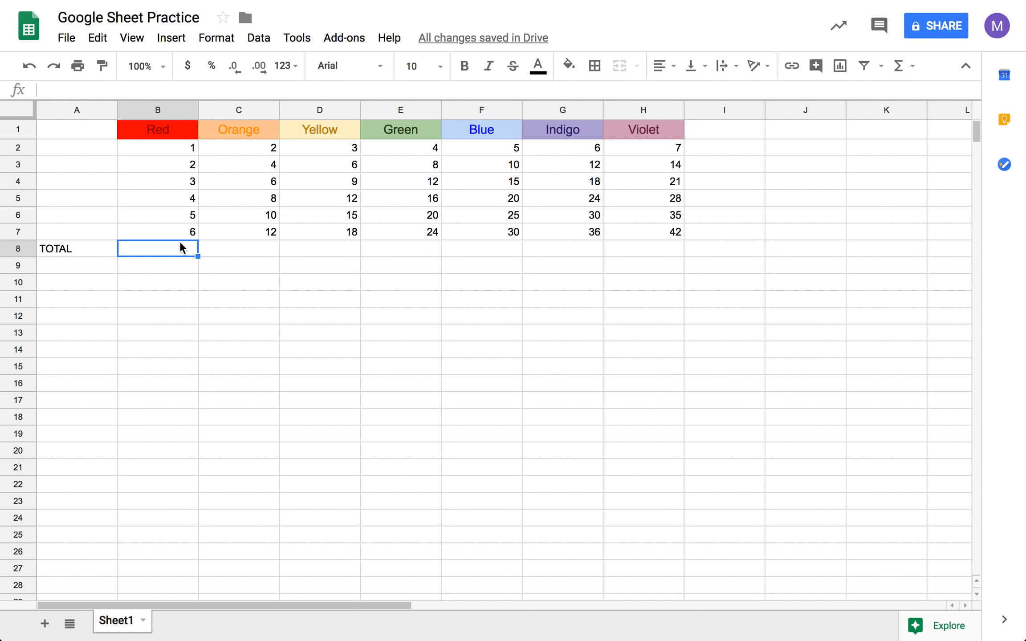
Total the Red column in cell B8 with the formula =(B2+B3+B4+B5+B6+B7)
type("=(")
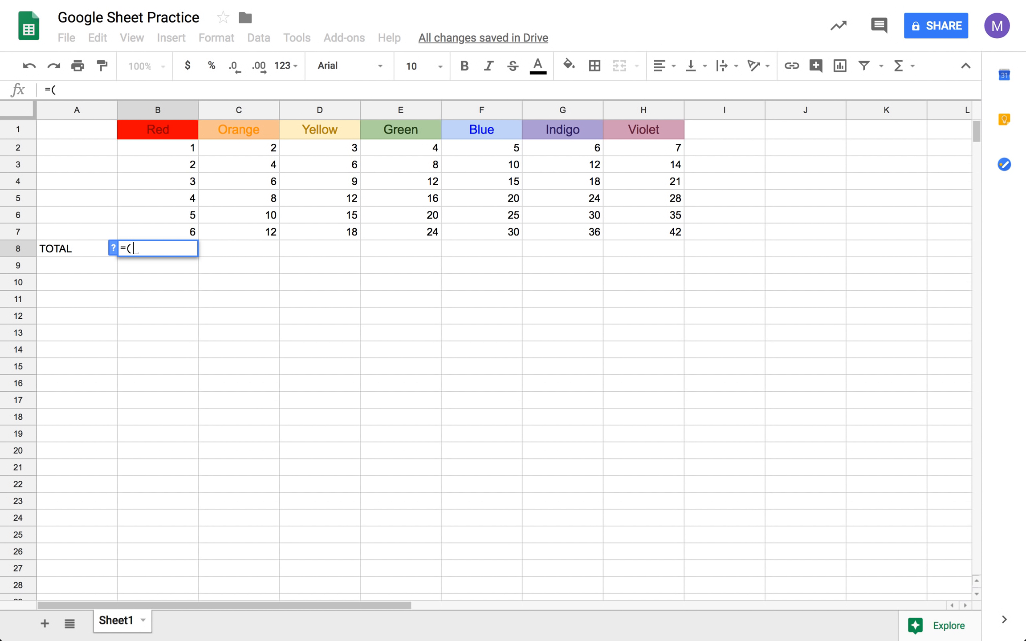
left_click(181, 154)
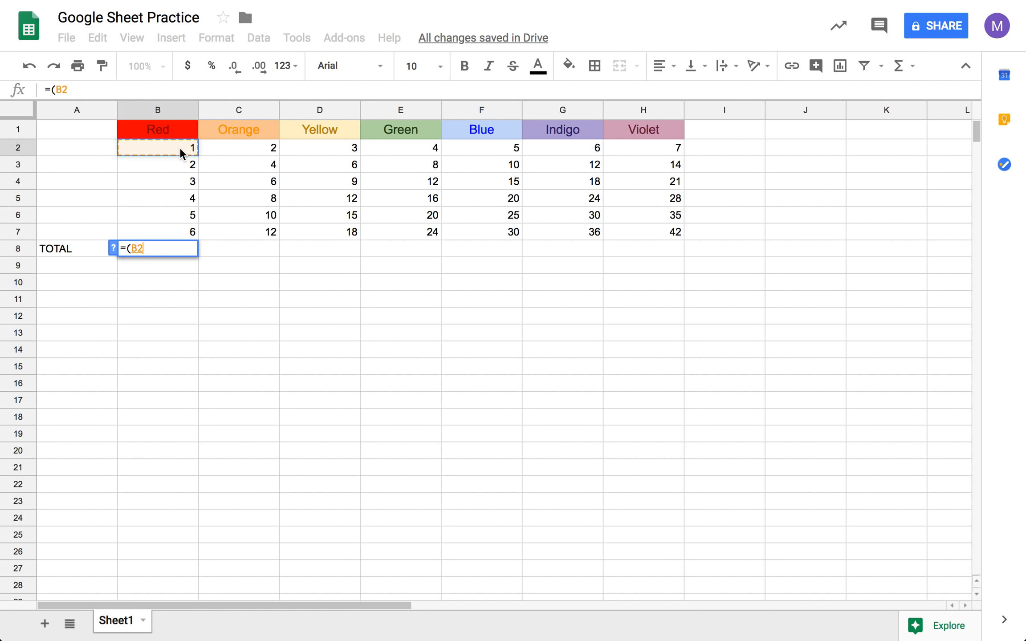
type("+")
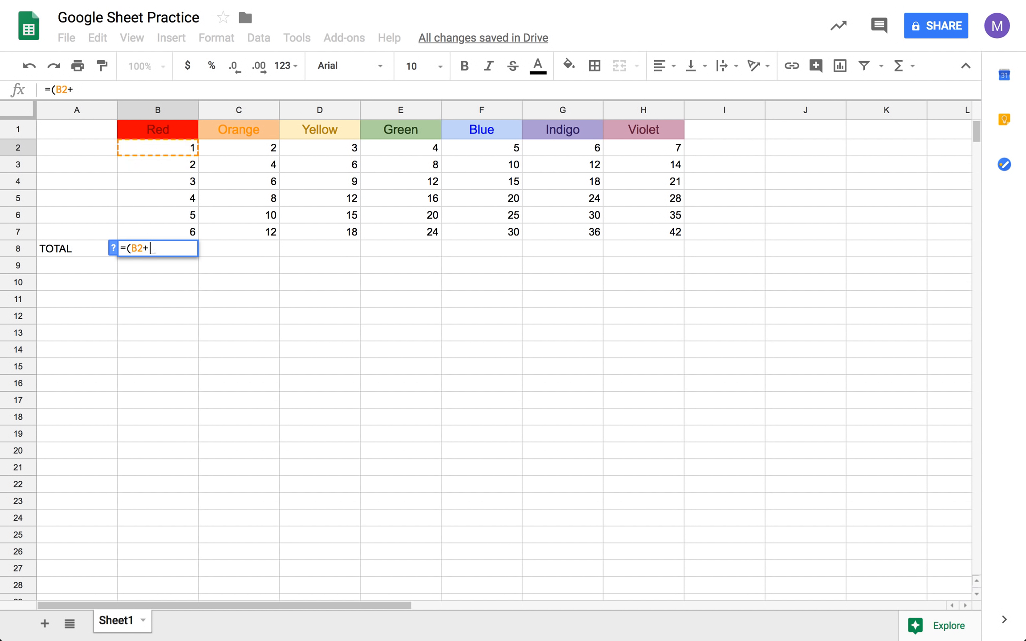
left_click(181, 165)
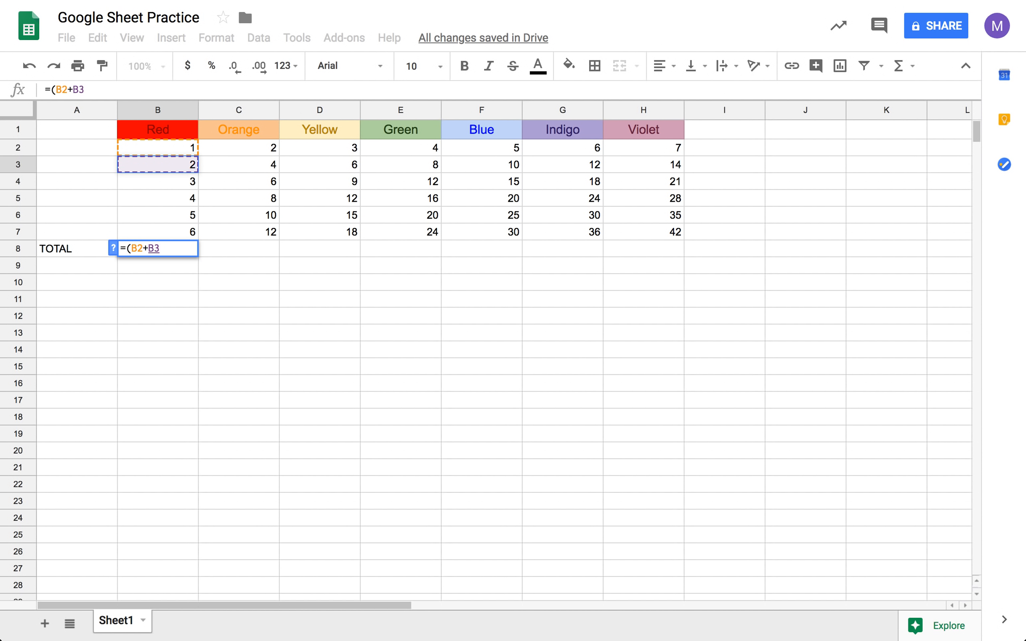
type("+")
left_click(189, 184)
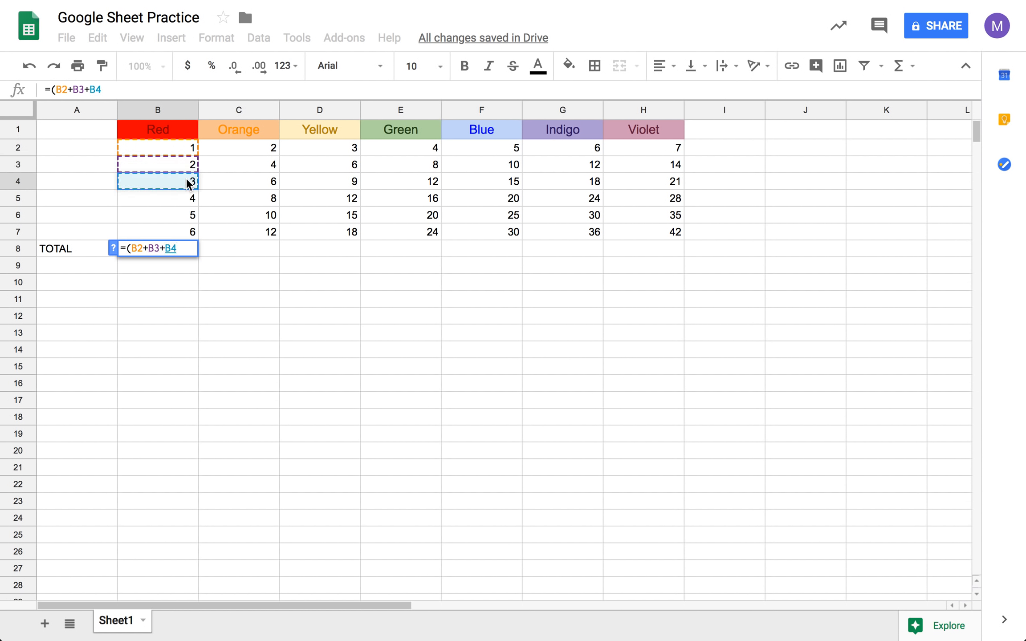
type("+")
left_click(179, 198)
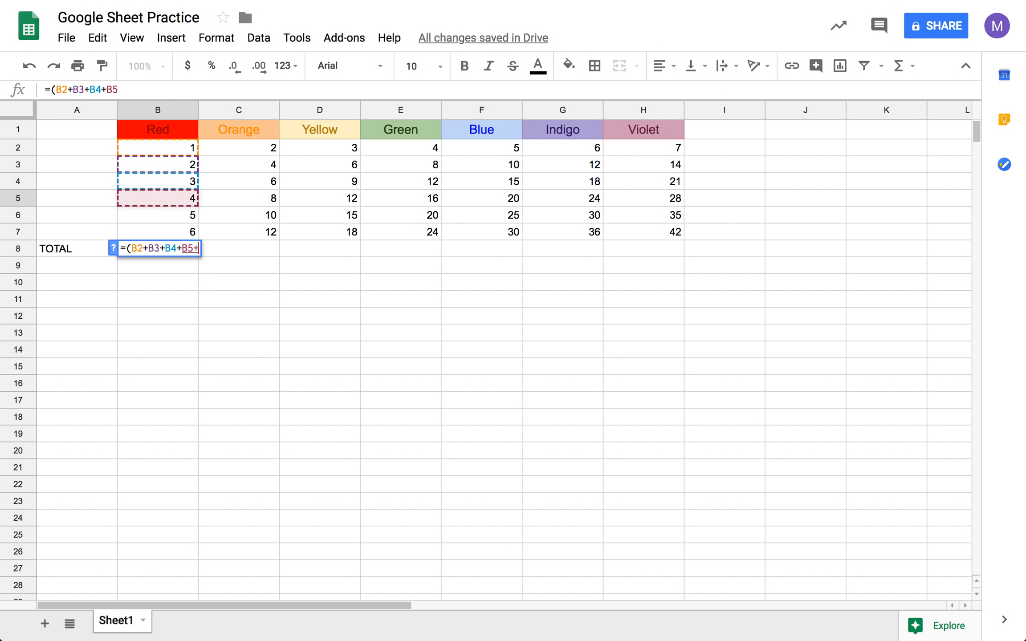
type("+")
left_click(178, 215)
type("+")
left_click(181, 235)
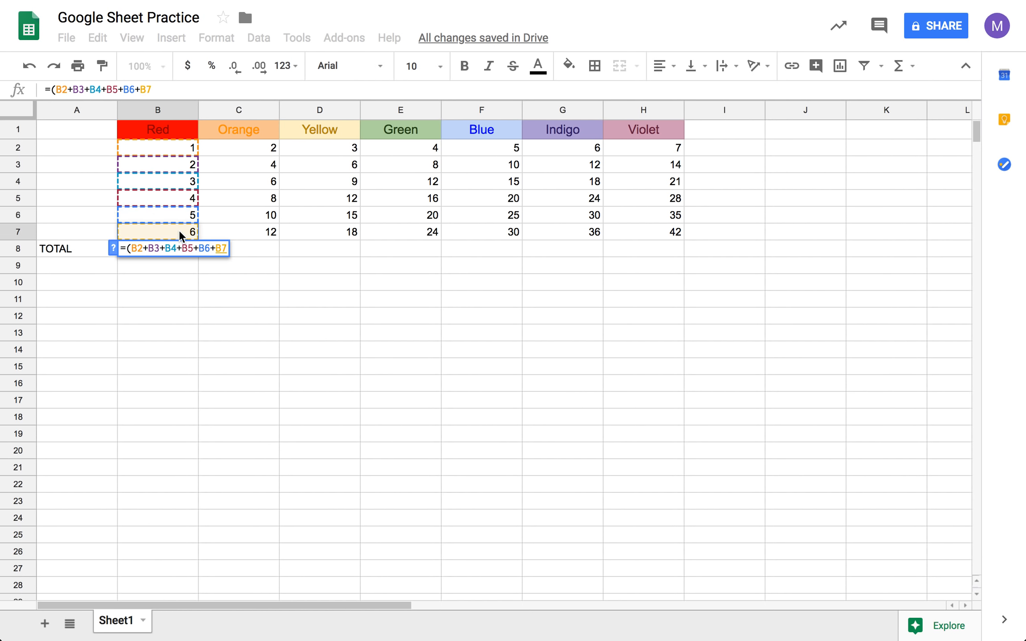
type(")")
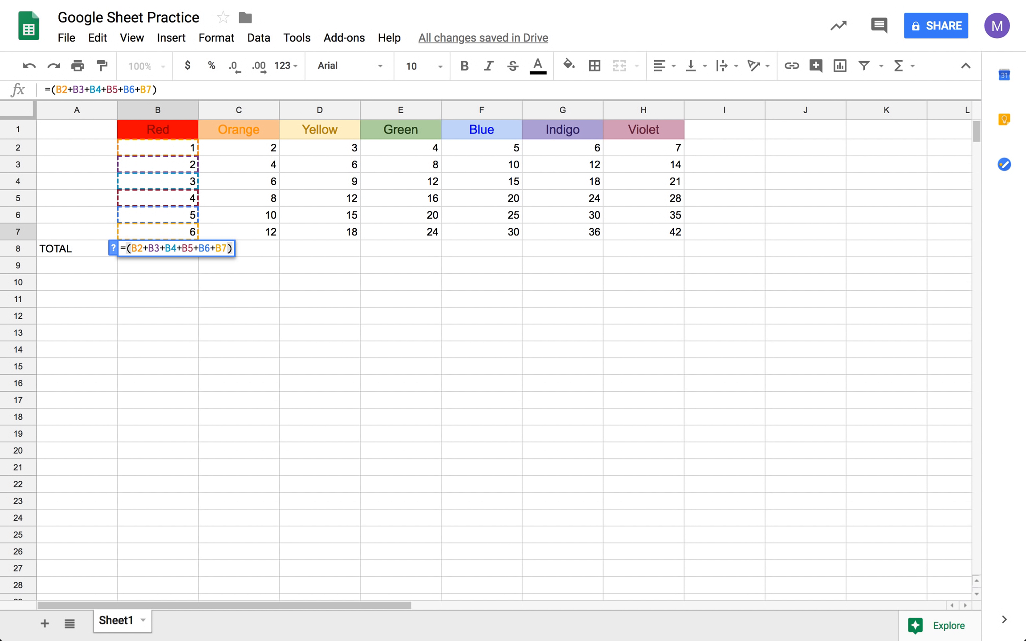
key("Tab")
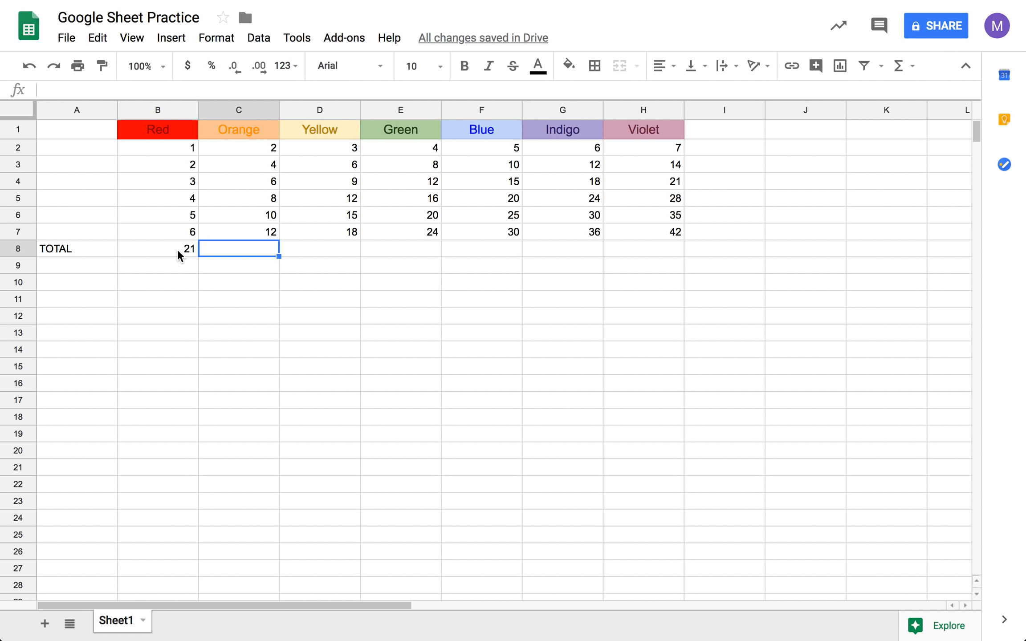
Try to total the Orange column in cell C8 with the formula =(C2+C3:C7)
left_click(239, 265)
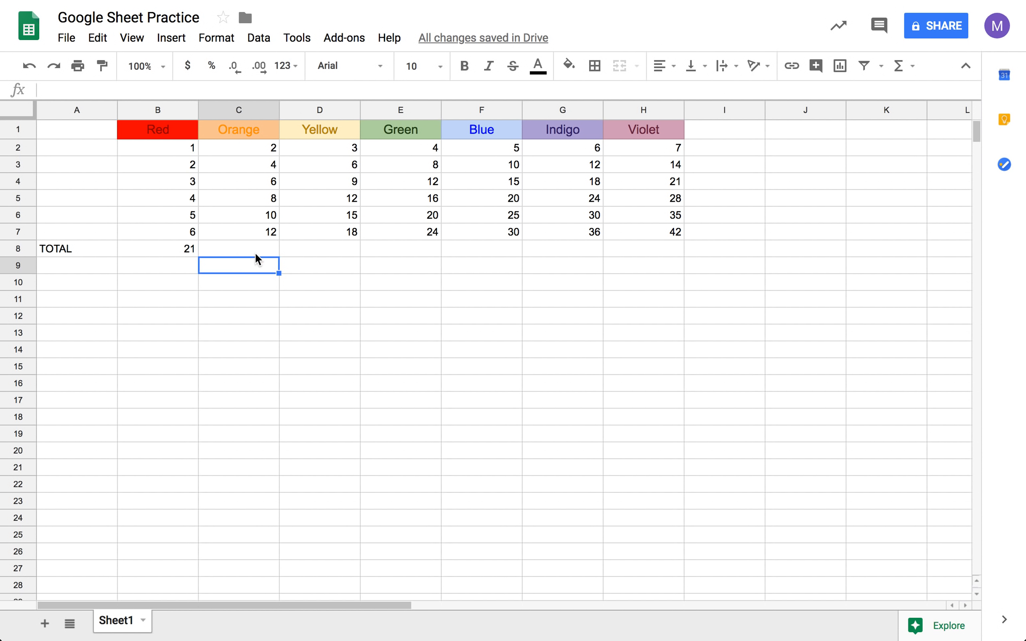
left_click(255, 251)
type("=(")
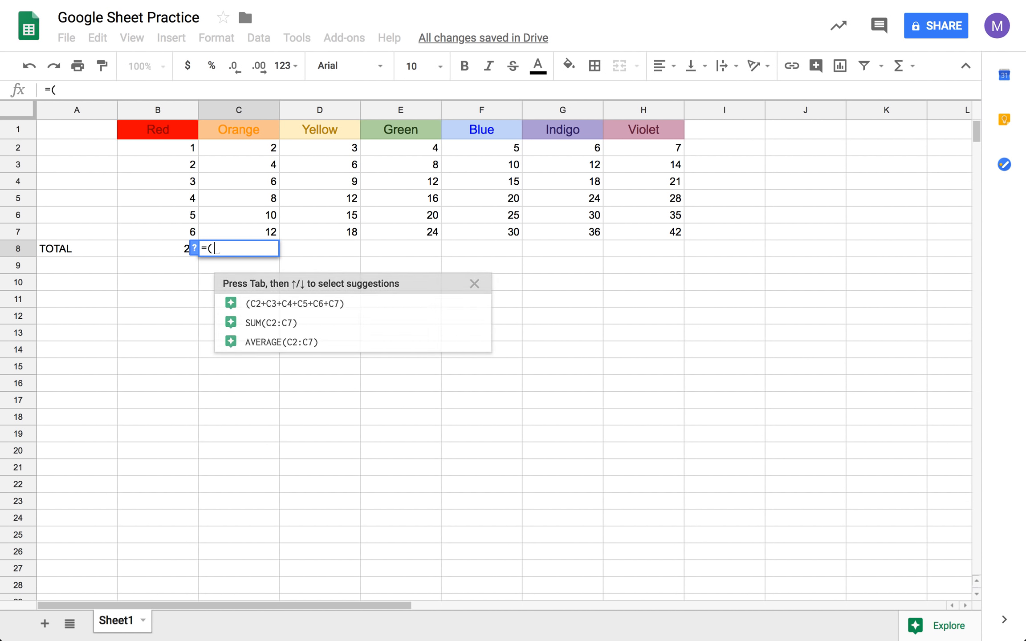
left_click(256, 148)
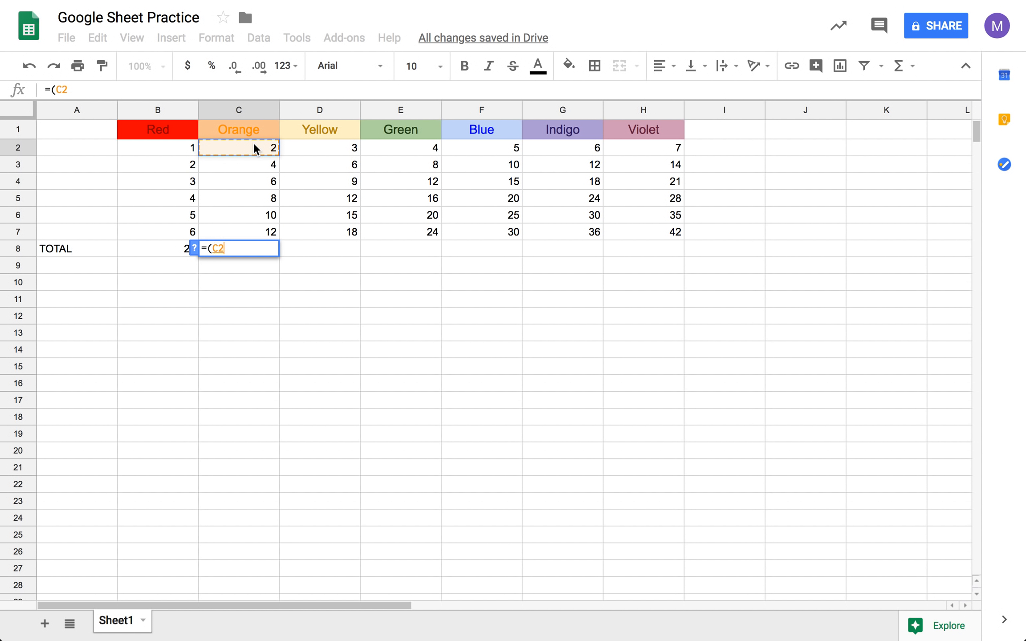
type("+")
left_click_drag(255, 164, 256, 233)
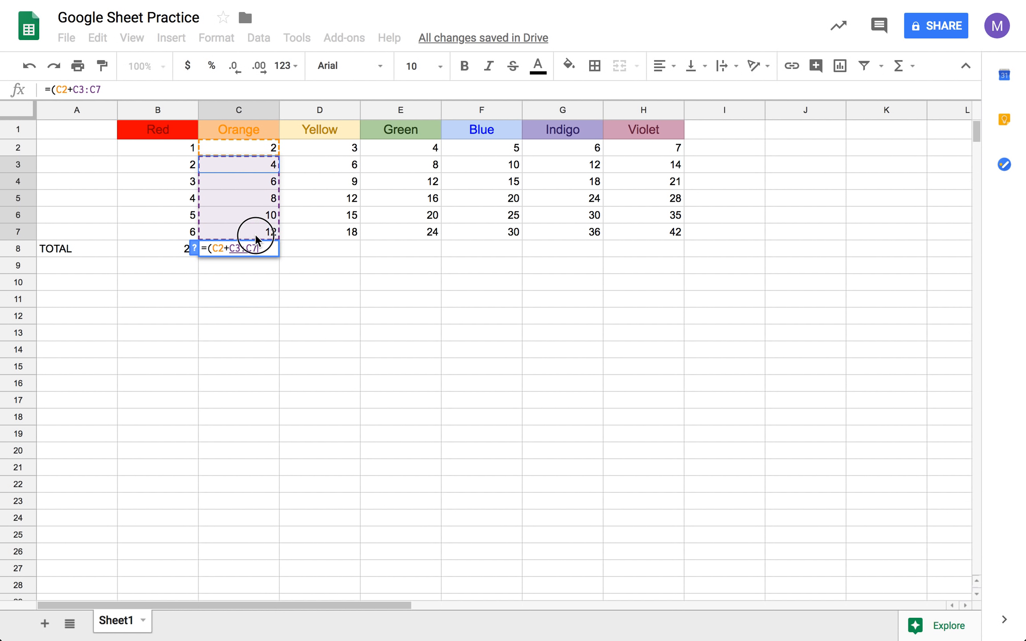
type(")")
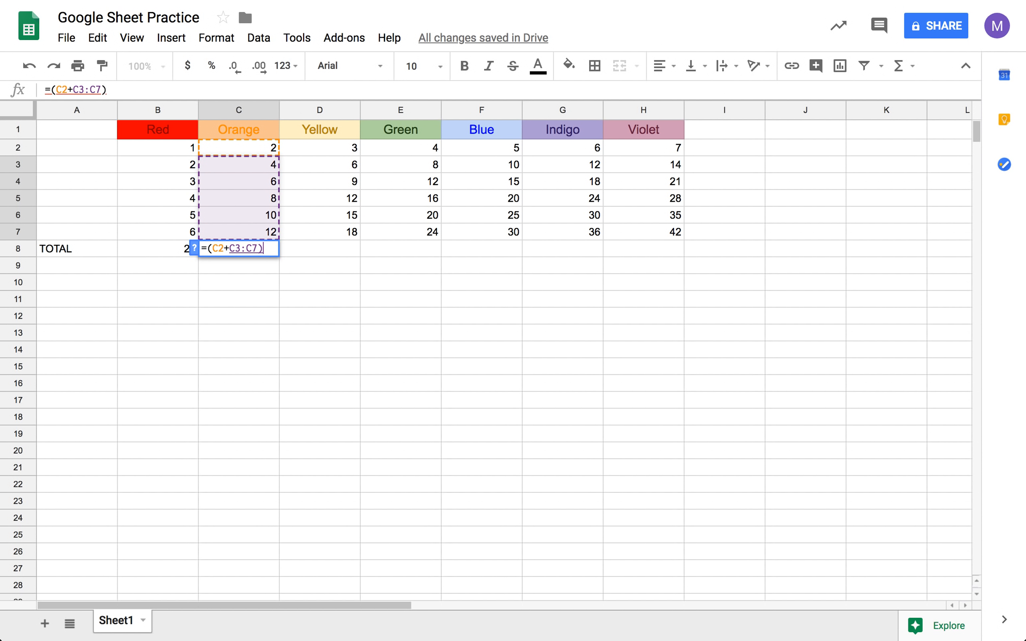
key("Tab")
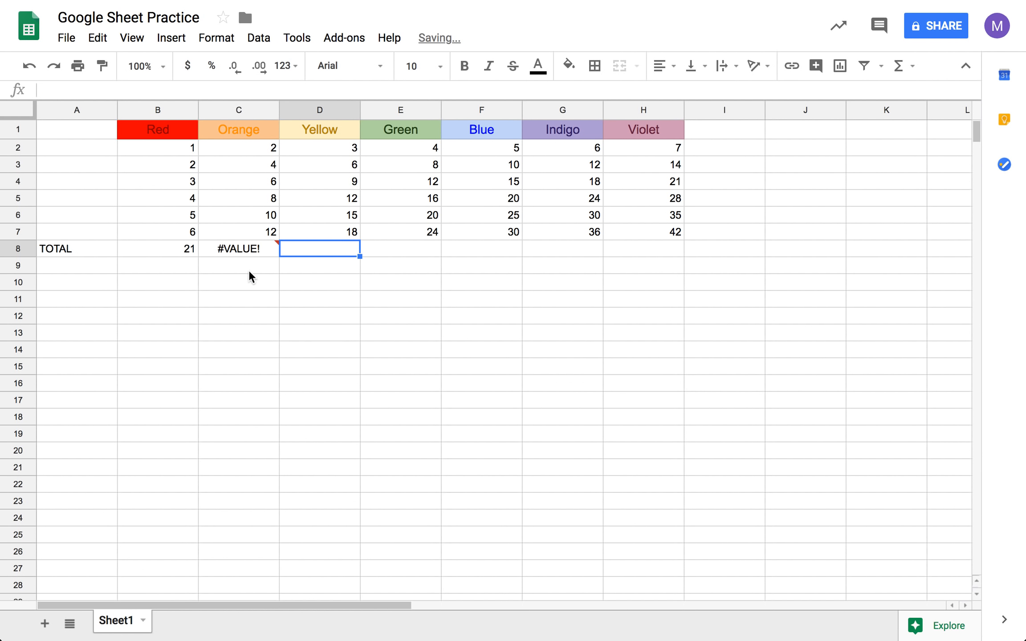
Rewrite the Orange column's total formula in cell C8 as =(C2+C3+C4+C5+c6+C7)
left_click(249, 247)
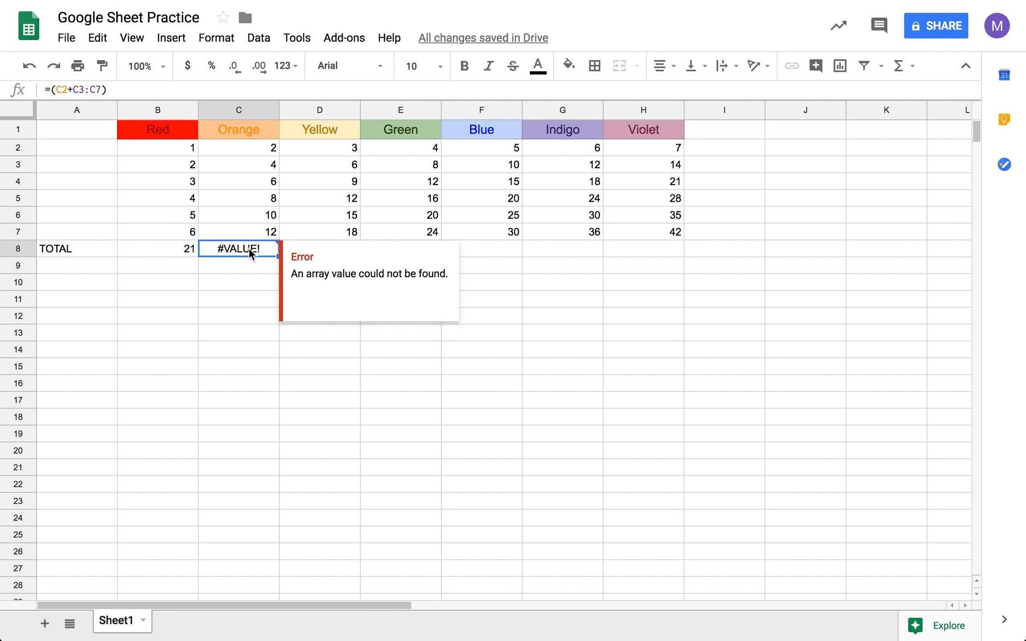
left_click(92, 91)
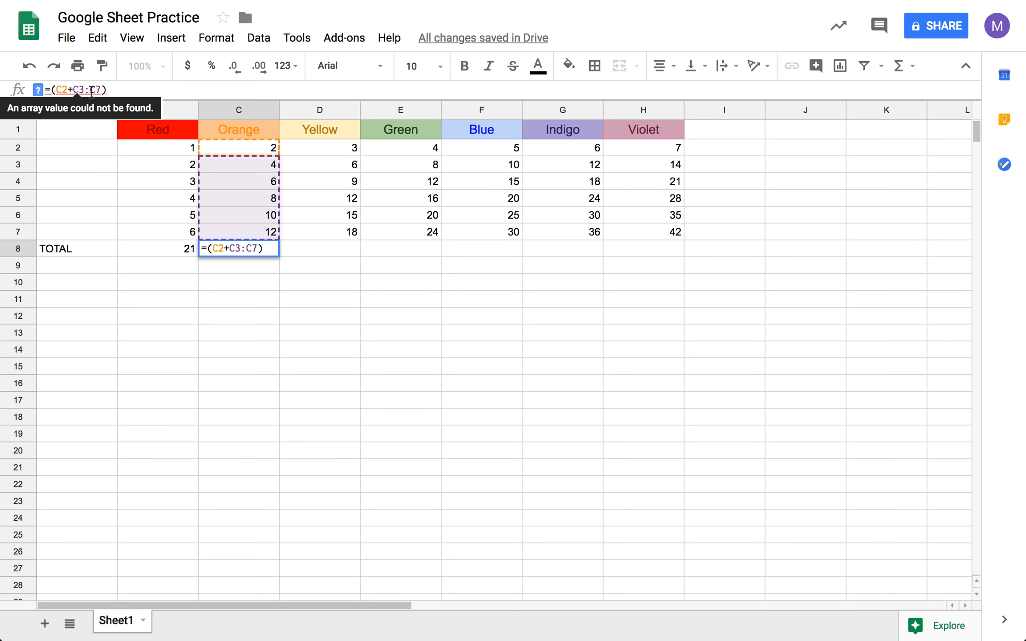
key("BackSpace")
key("BackSpace")
key("BackSpace")
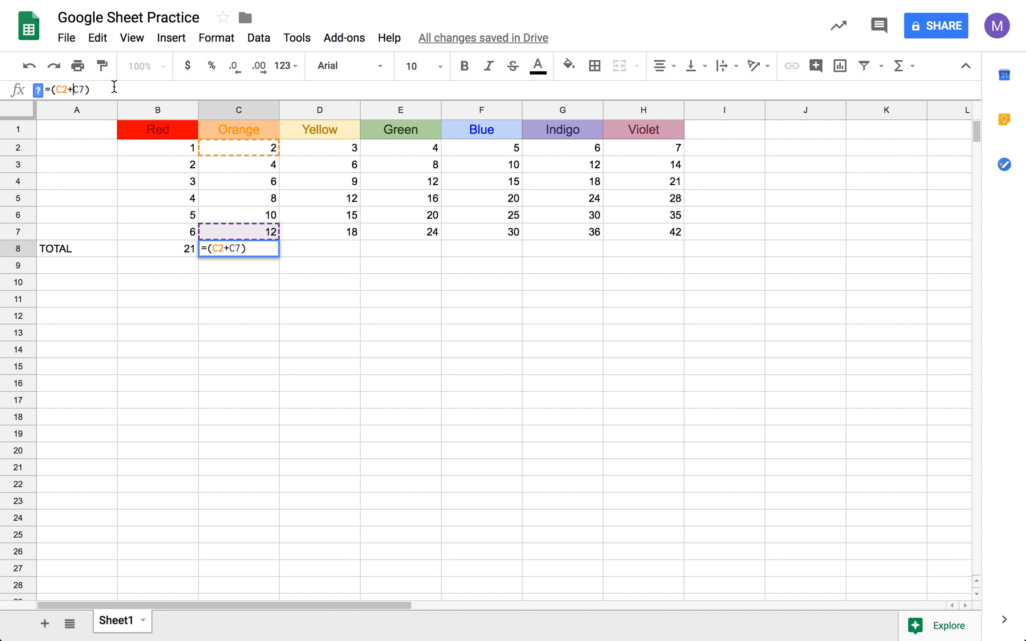
key("Delete")
key("Delete")
key("Delete")
type("C3")
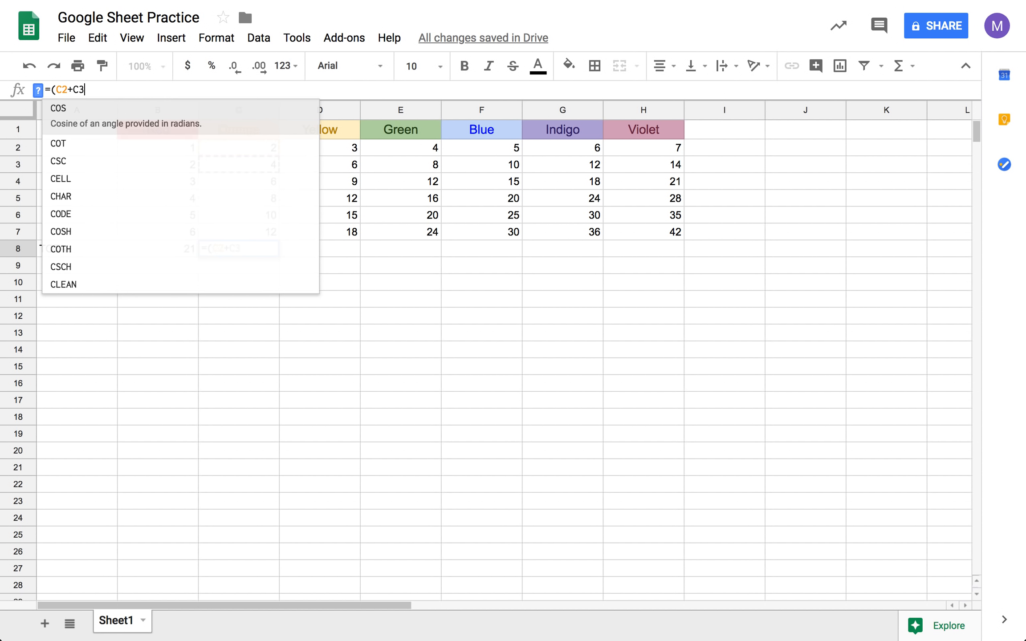
type("+C4+C5+c6")
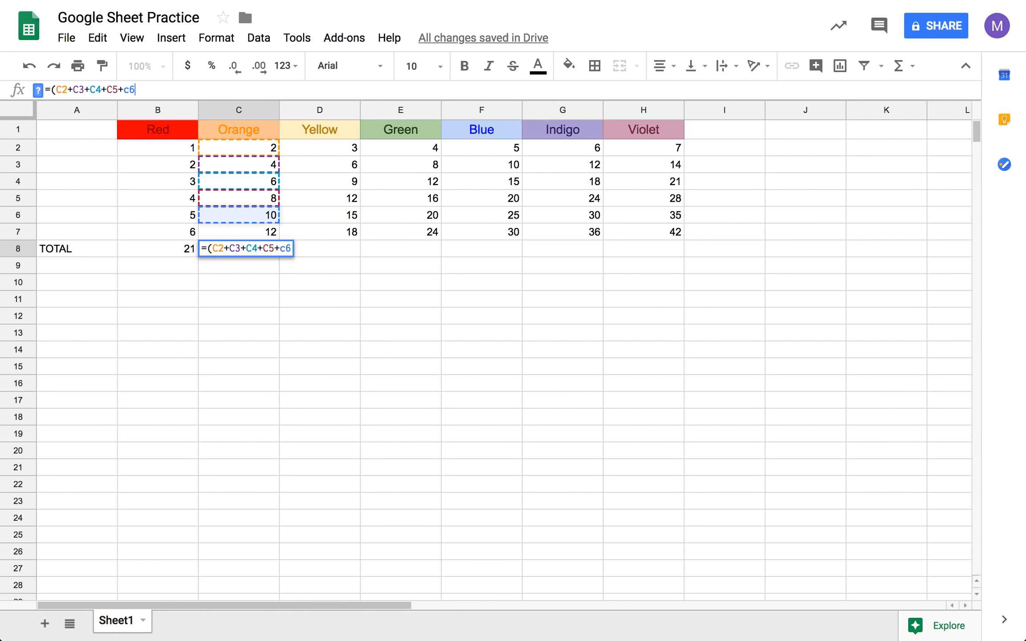
type("+C7")
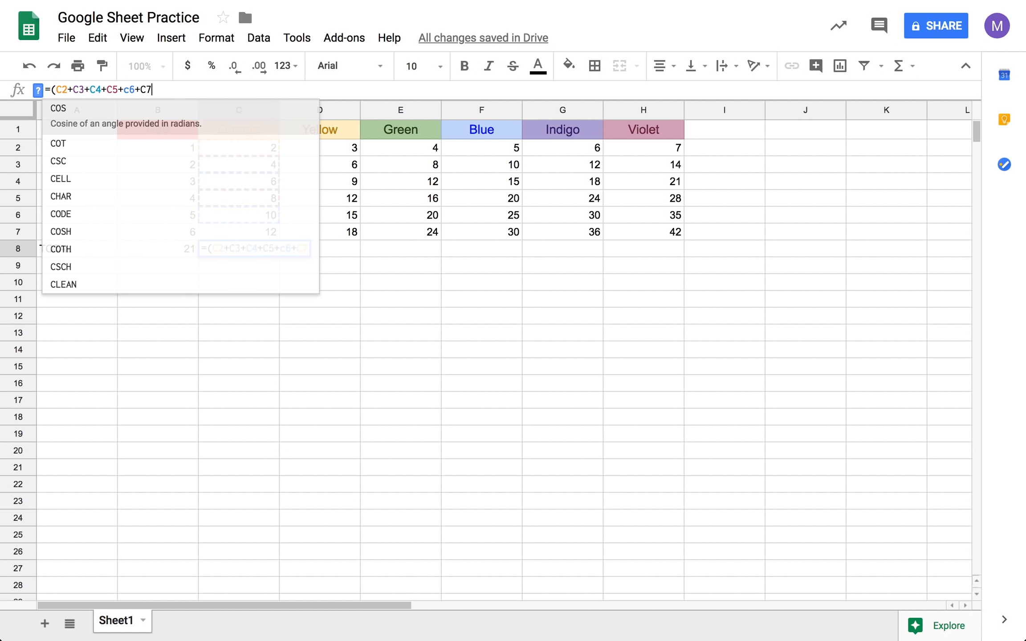
type(")")
key("Tab")
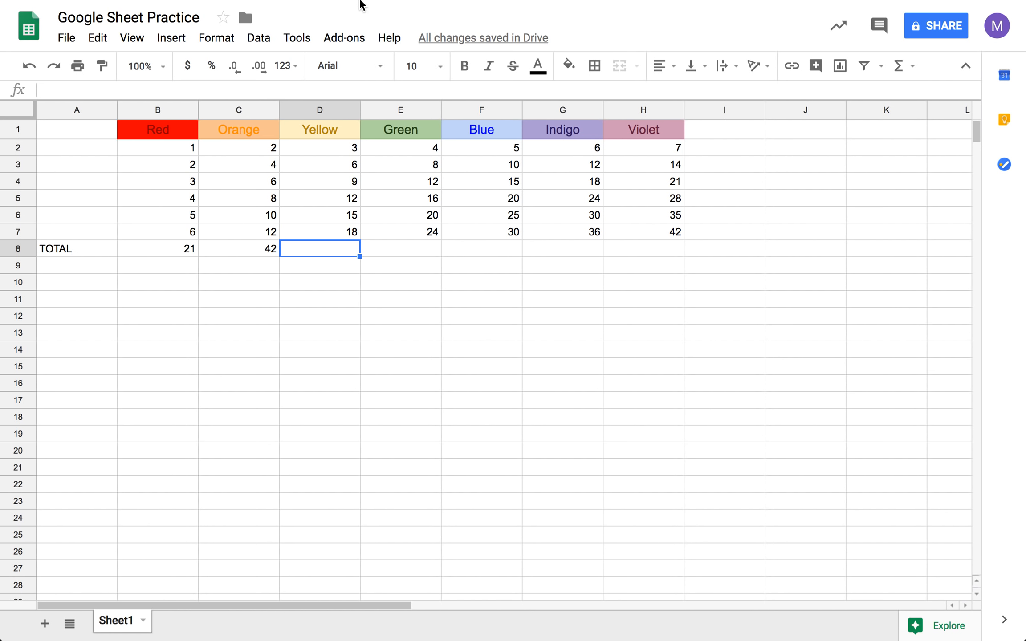
mouse_move(360, 5)
left_click(411, 241)
left_click(474, 244)
left_click(563, 248)
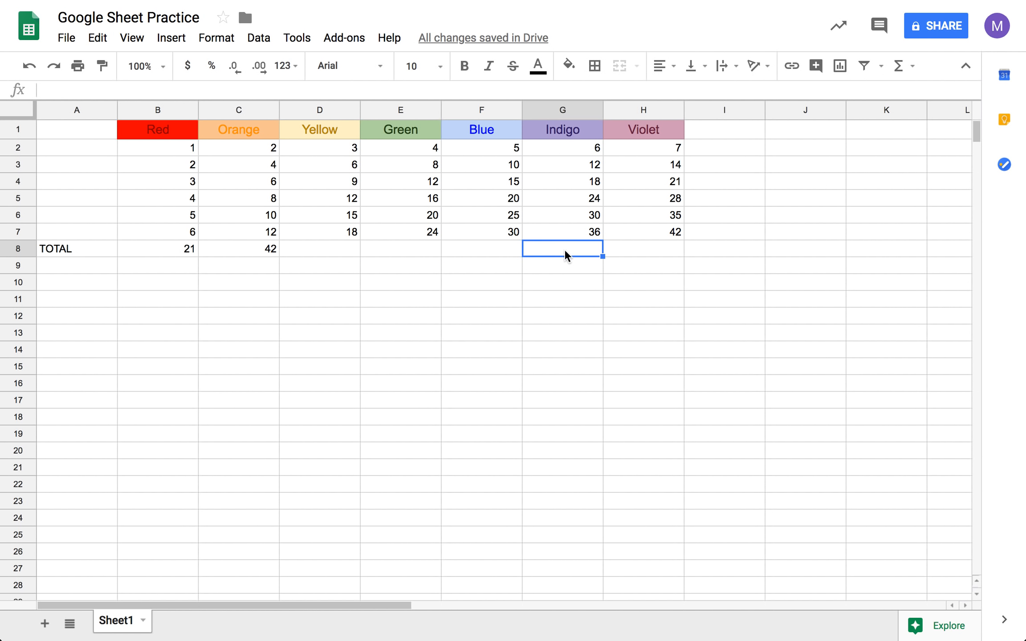
left_click(631, 255)
Total the Yellow column in cell D8 with the formula =(D2+D3+D4+D5+D6+D7)
left_click(332, 252)
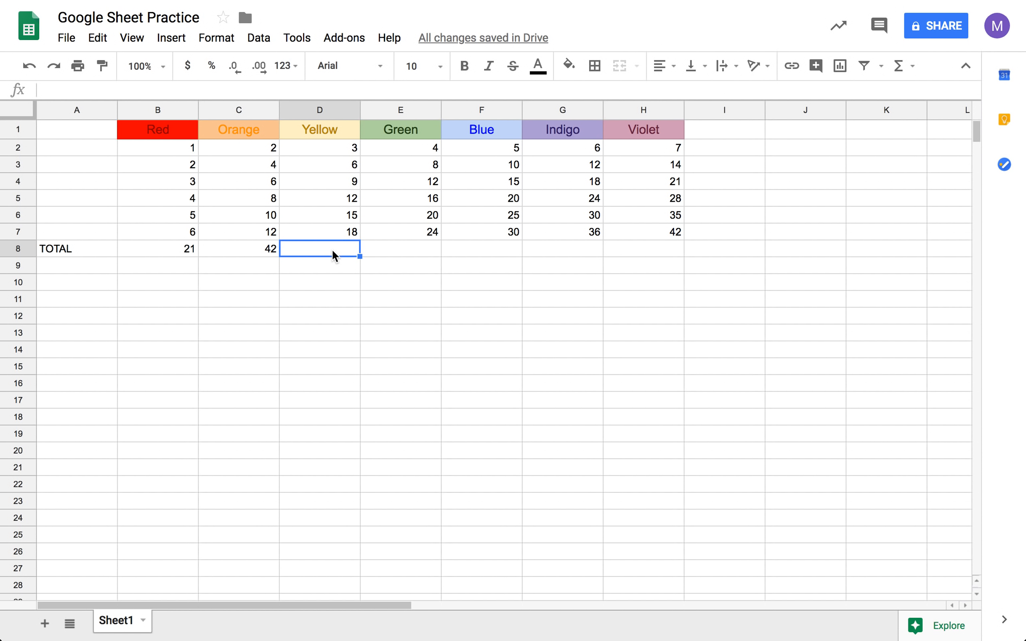
type("=(")
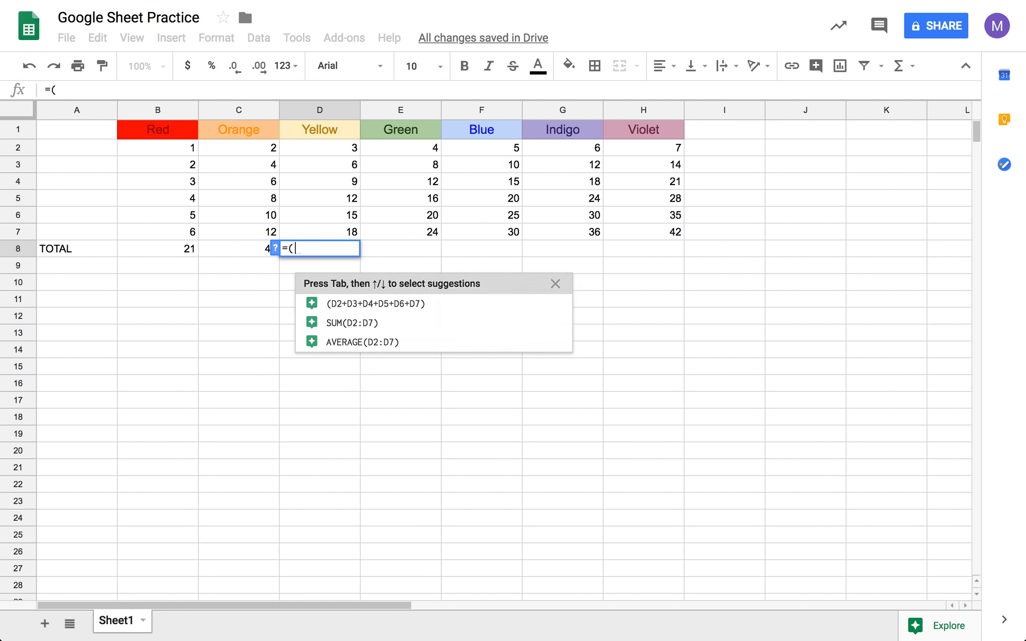
left_click(330, 145)
type("+")
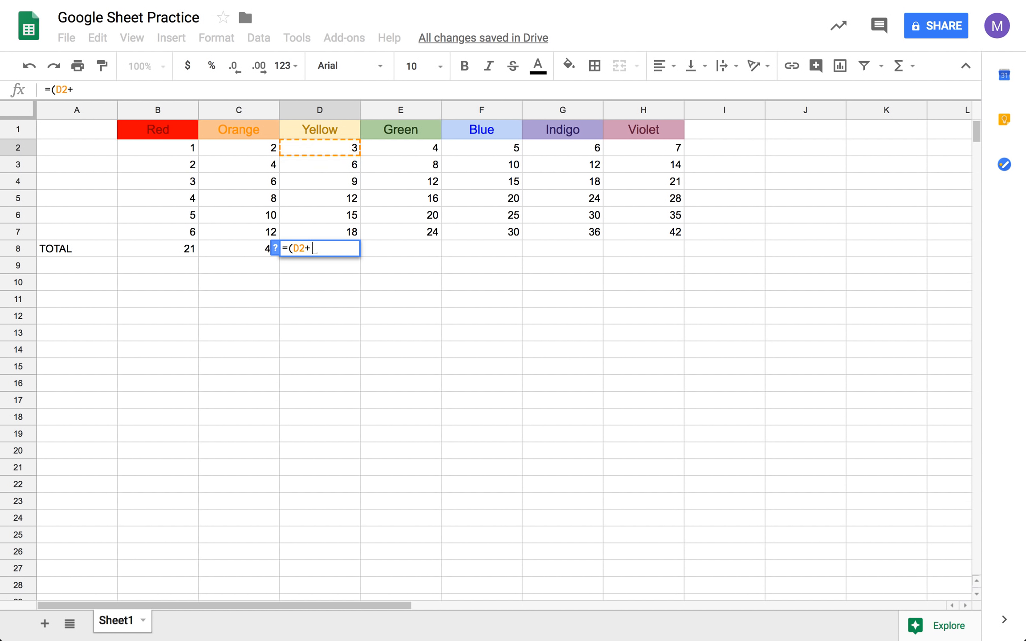
left_click(334, 159)
type("+")
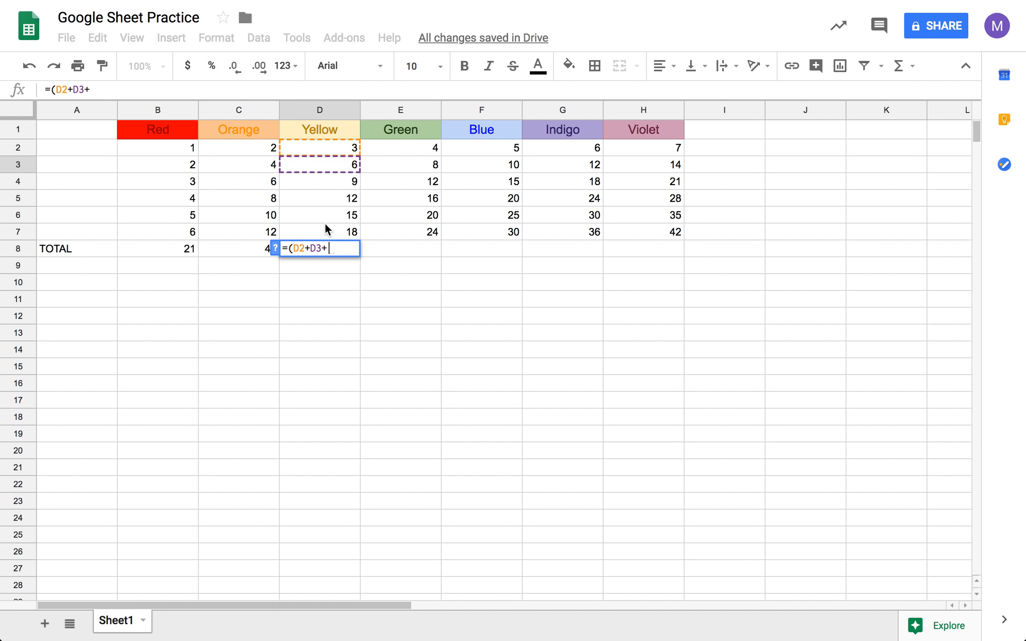
left_click(338, 182)
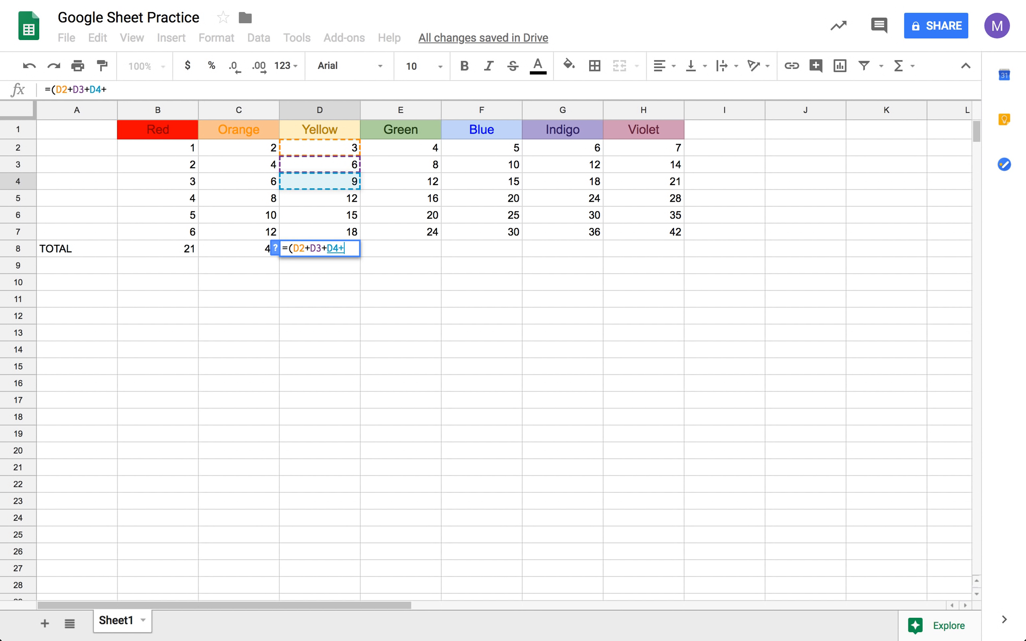
type("+")
left_click(344, 202)
type("+")
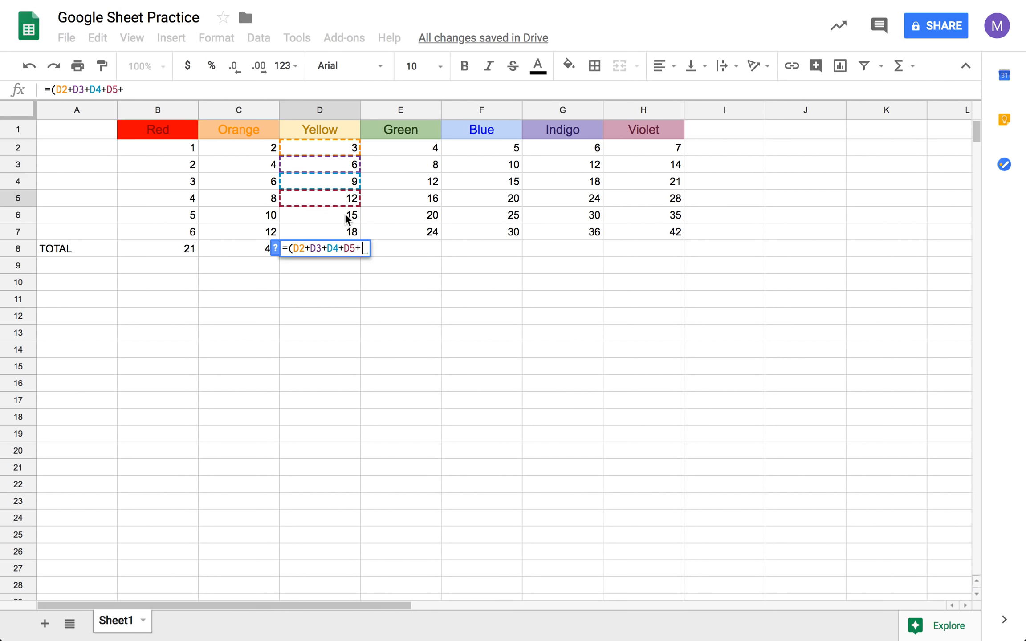
left_click(347, 218)
type("+")
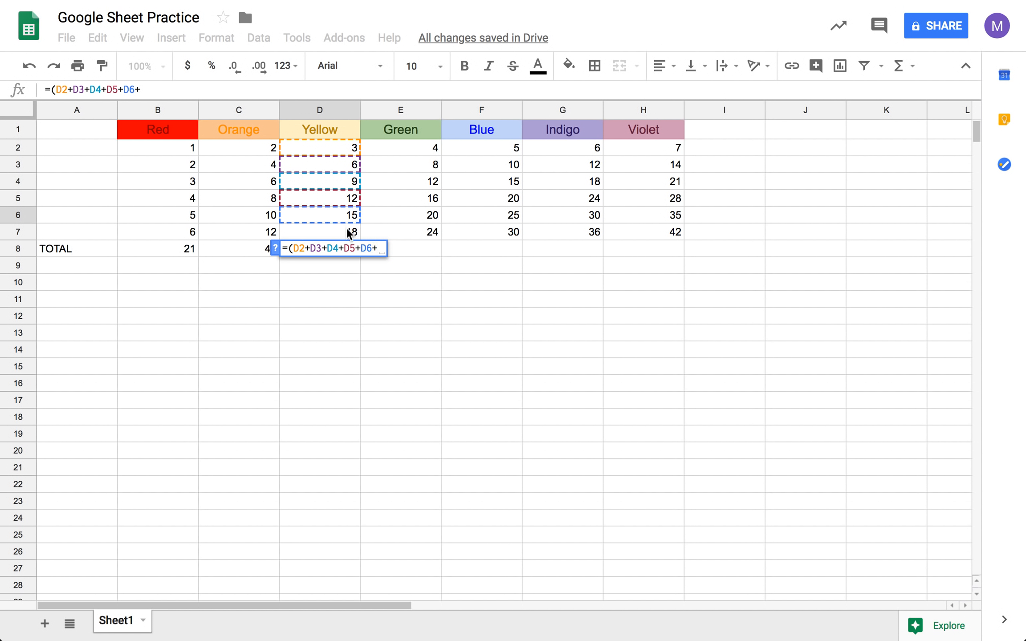
left_click(349, 239)
type(")")
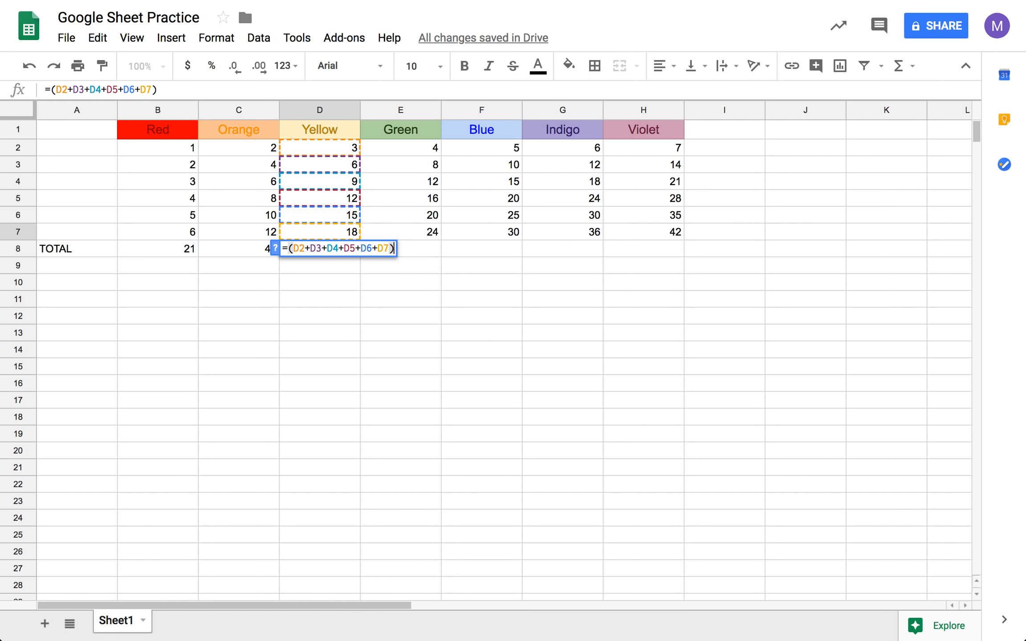
key("Tab")
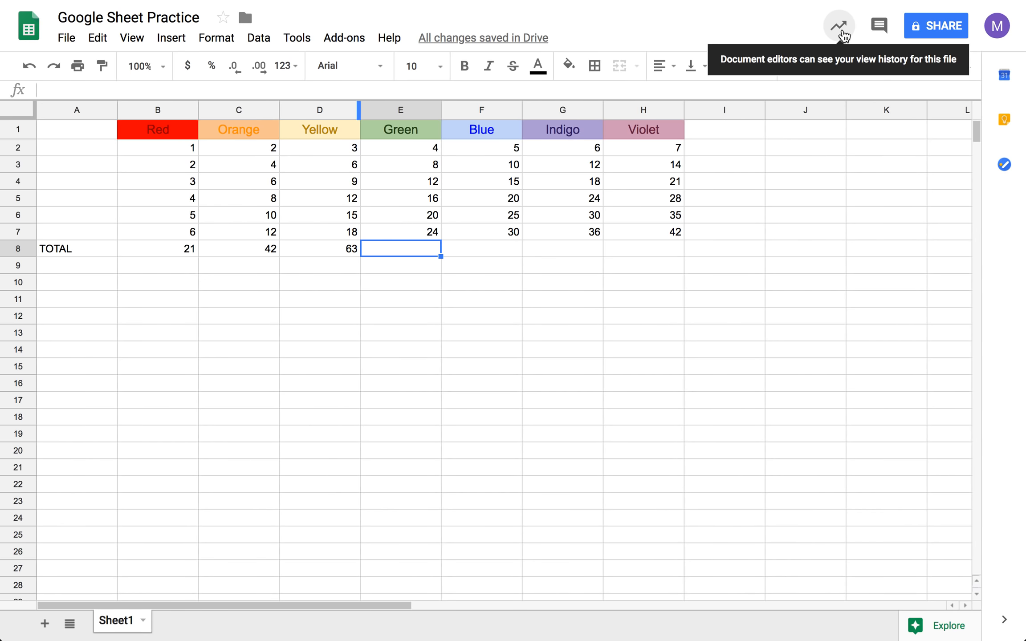
Rename the sheet Sheet1 as Google Sheet Practice
left_click(614, 450)
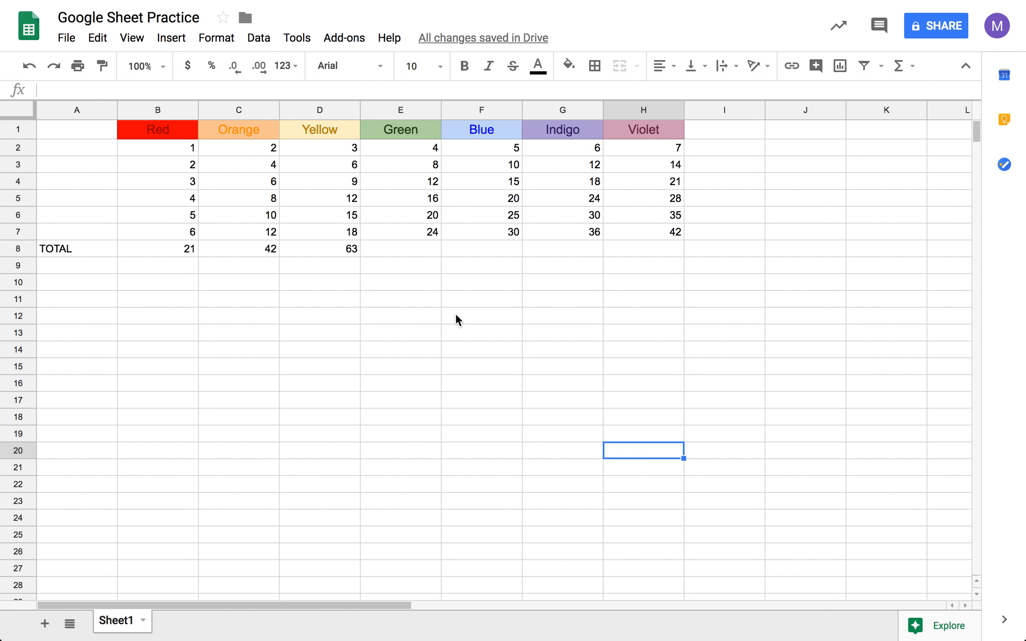
double_click(112, 620)
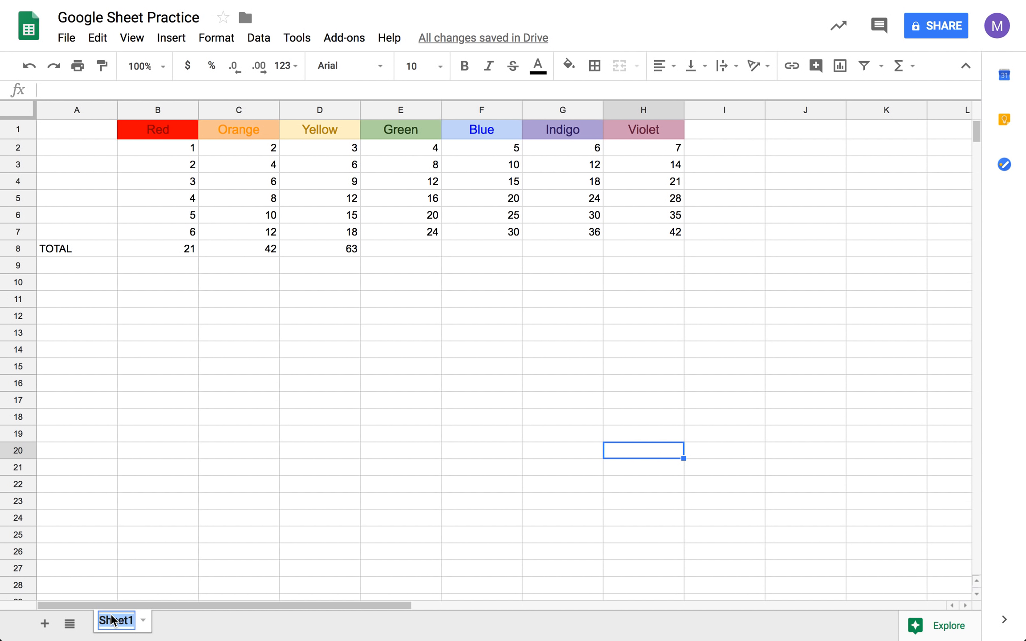
type("Google S")
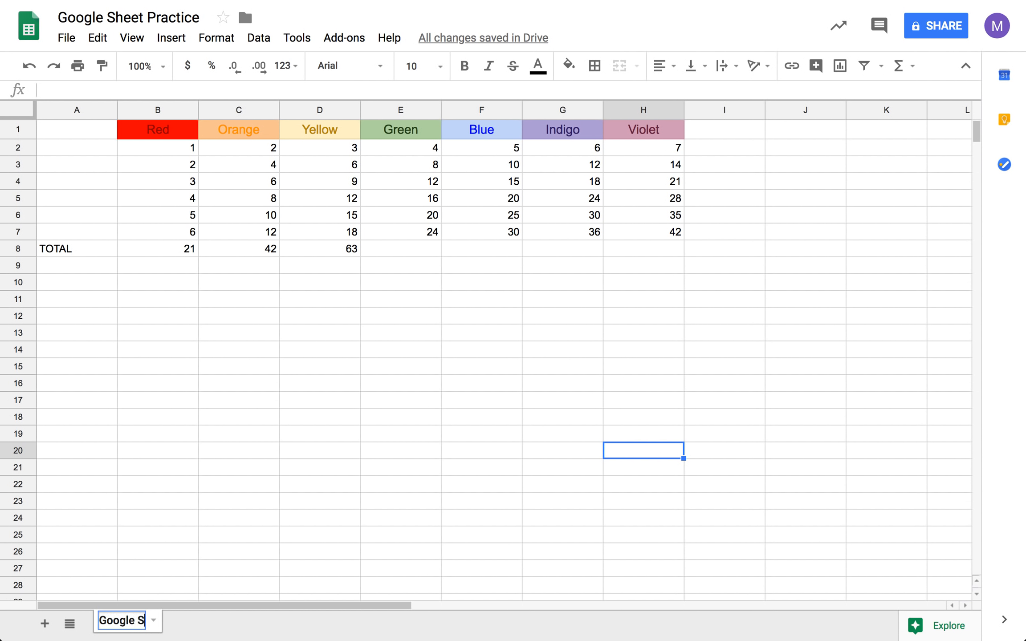
key("BackSpace")
key("BackSpace")
type("sHee")
key("BackSpace")
key("BackSpace")
key("BackSpace")
key("BackSpace")
type("Sheet Practice")
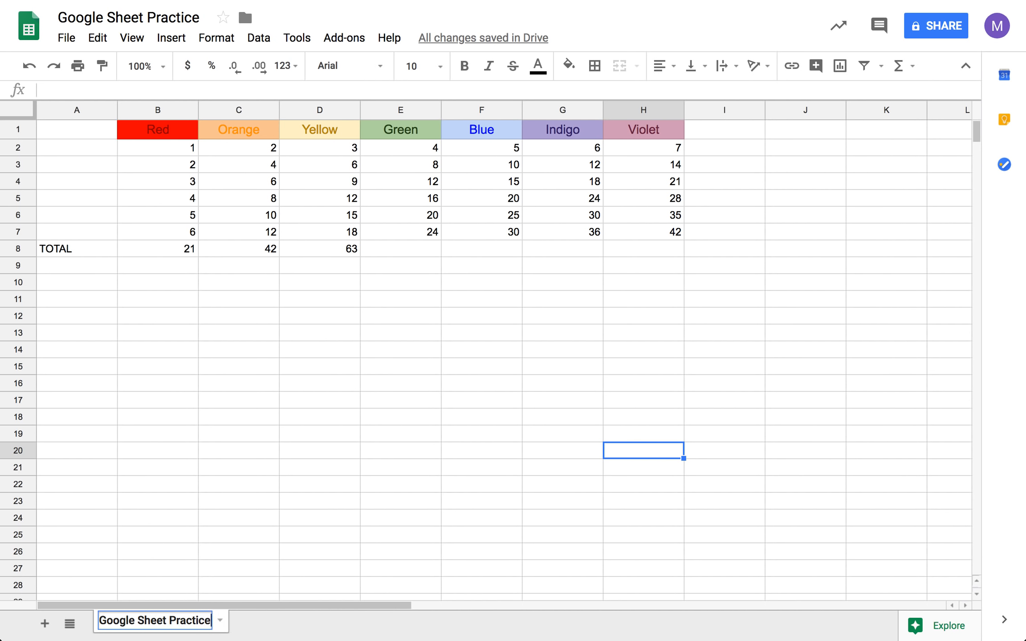
key("Return")
left_click(236, 499)
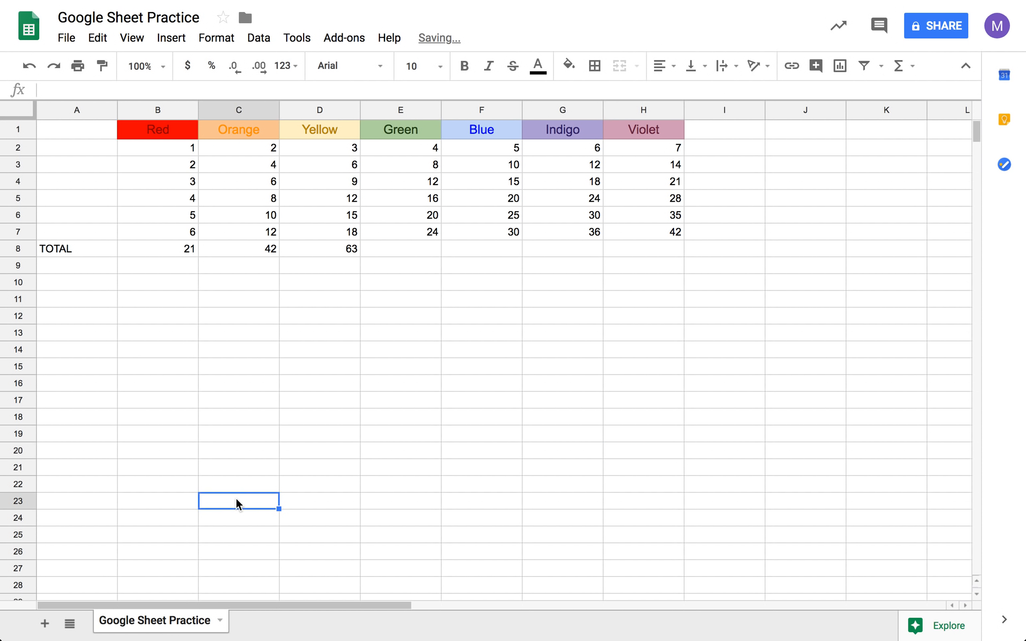
left_click(299, 341)
mouse_move(515, 4)
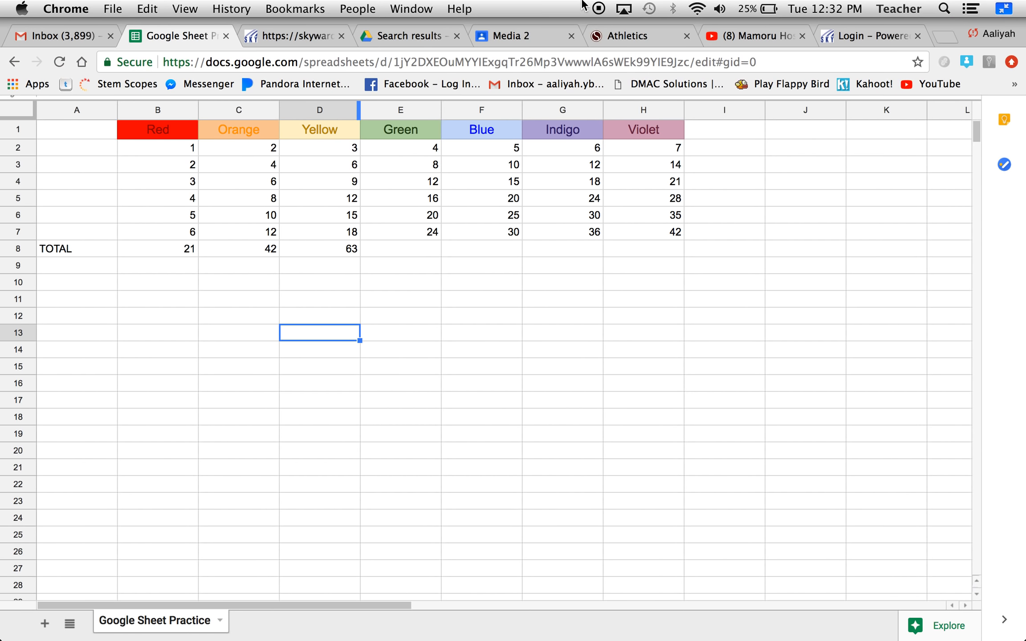